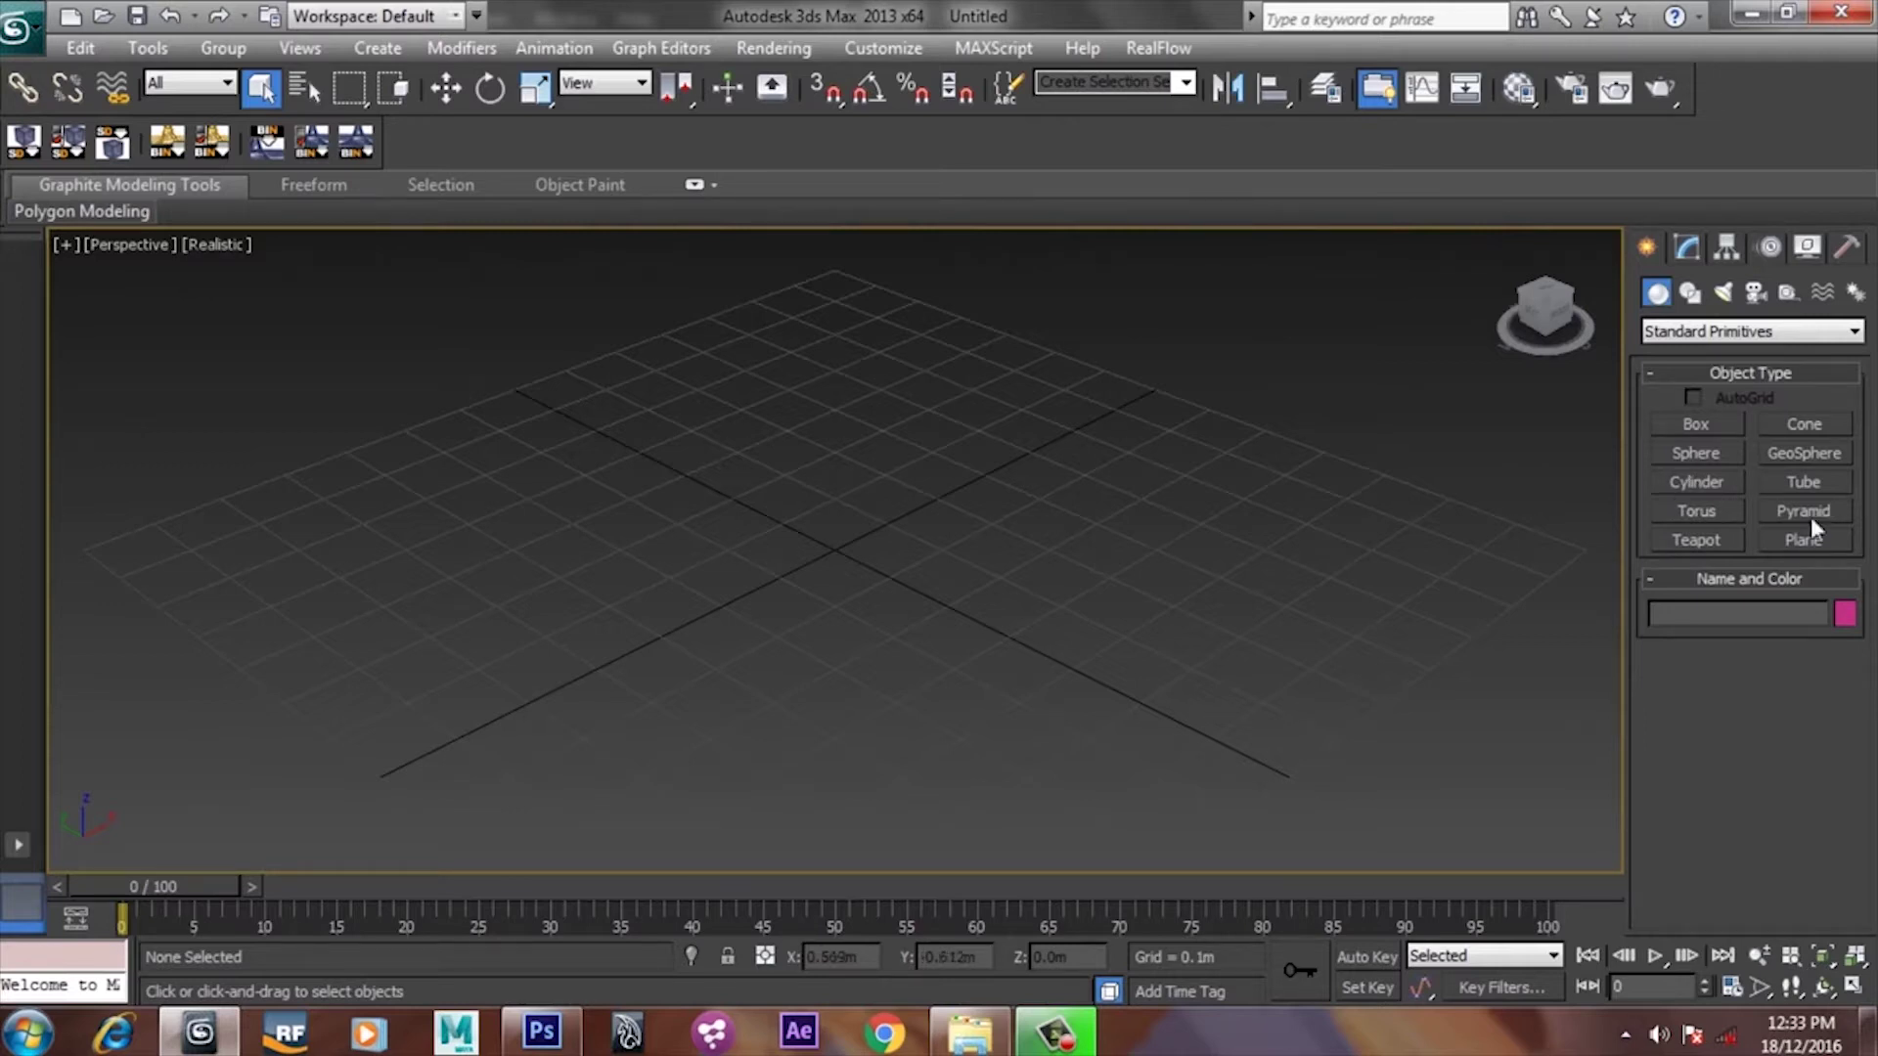
# Create Teapot001 at the grid centre with a 0.296 m radius and 4 segments.
pyautogui.click(1696, 540)
pyautogui.click(799, 605)
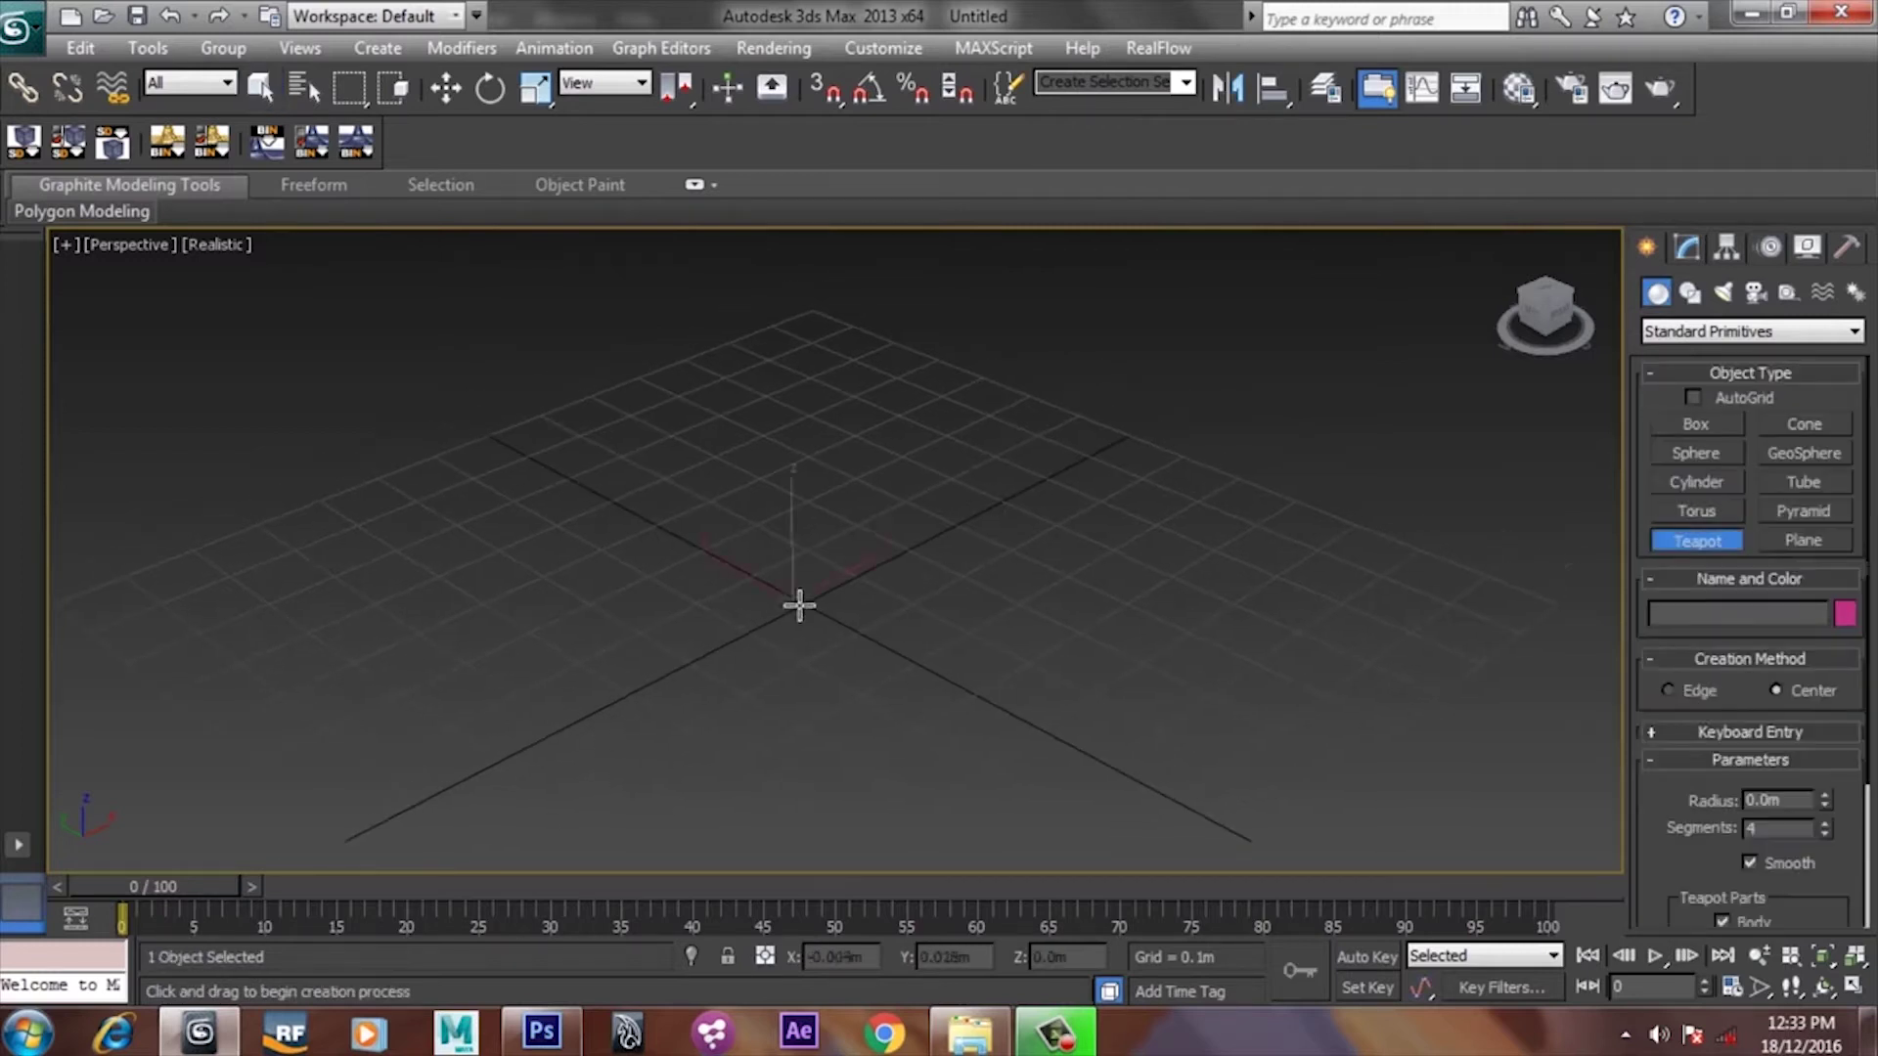
pyautogui.moveTo(799, 604); pyautogui.dragTo(952, 739)
pyautogui.rightClick(923, 695)
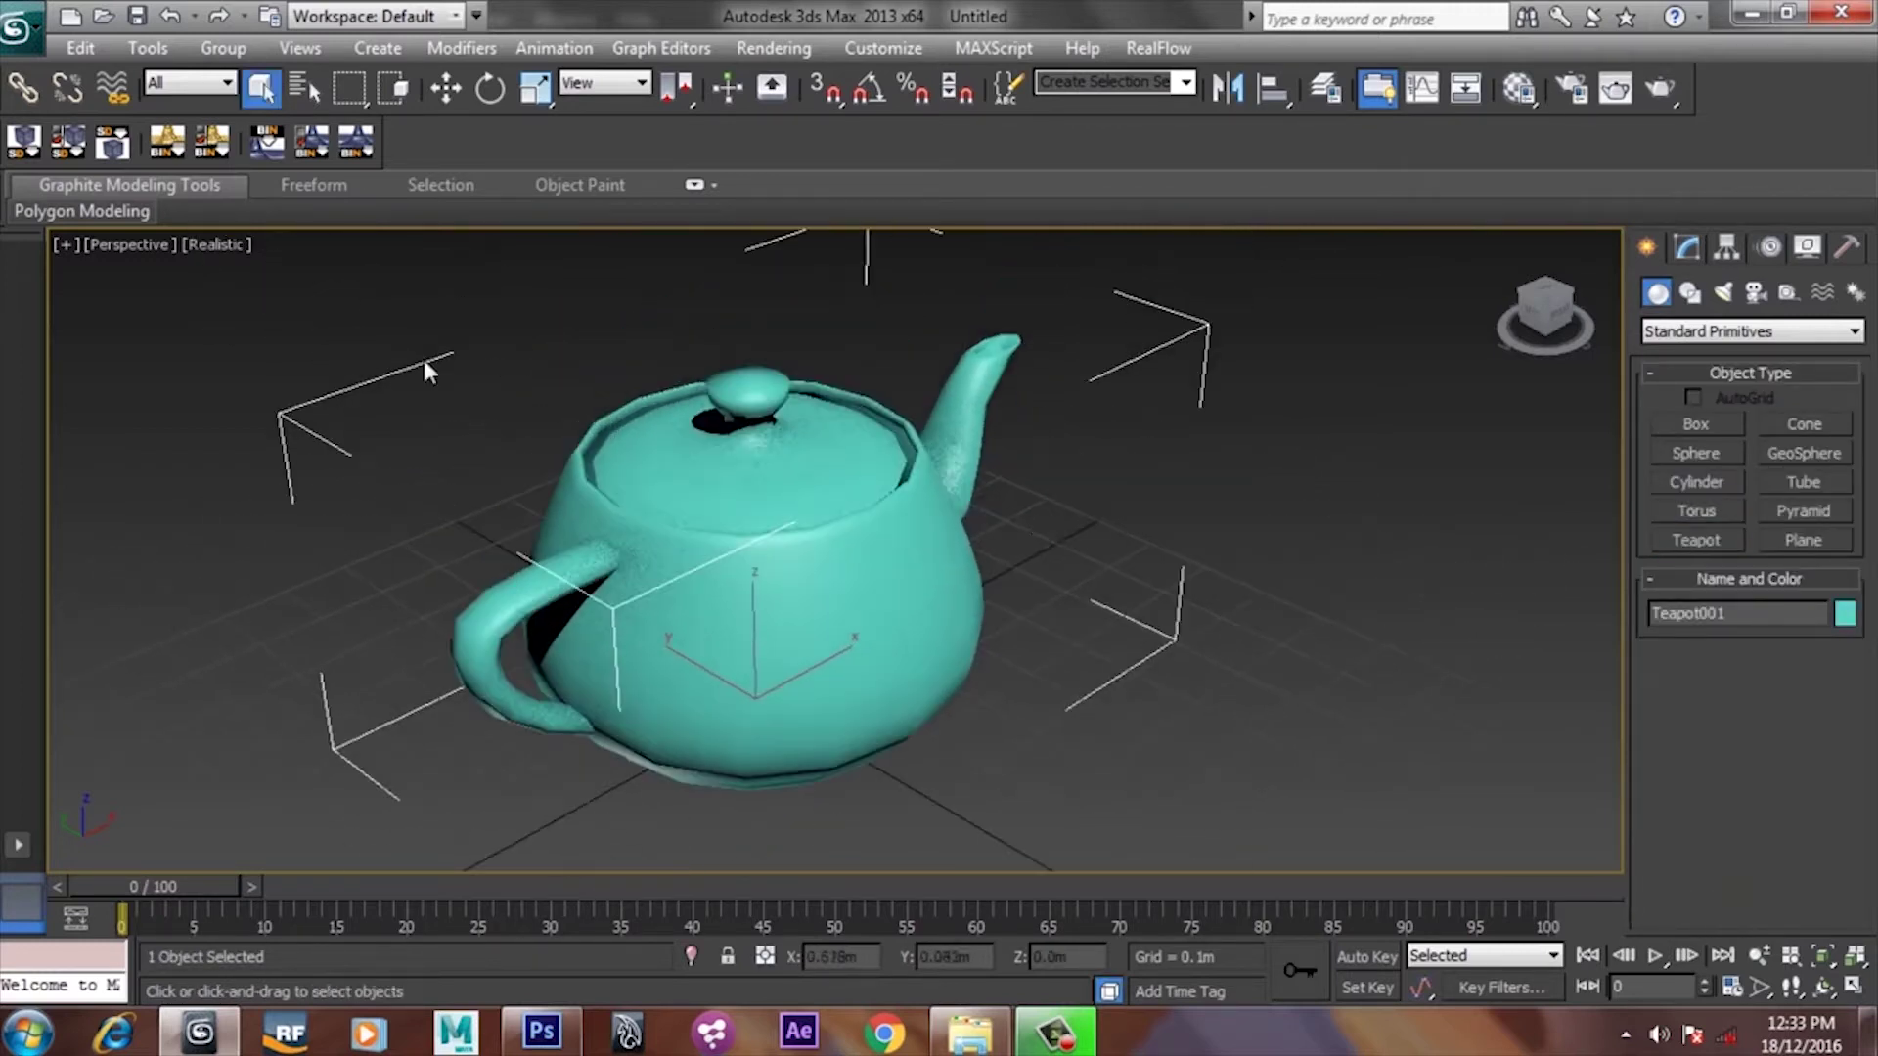
# Show the teapot flat-shaded with edged faces and bring up its Modify panel.
pyautogui.click(217, 243)
pyautogui.click(301, 302)
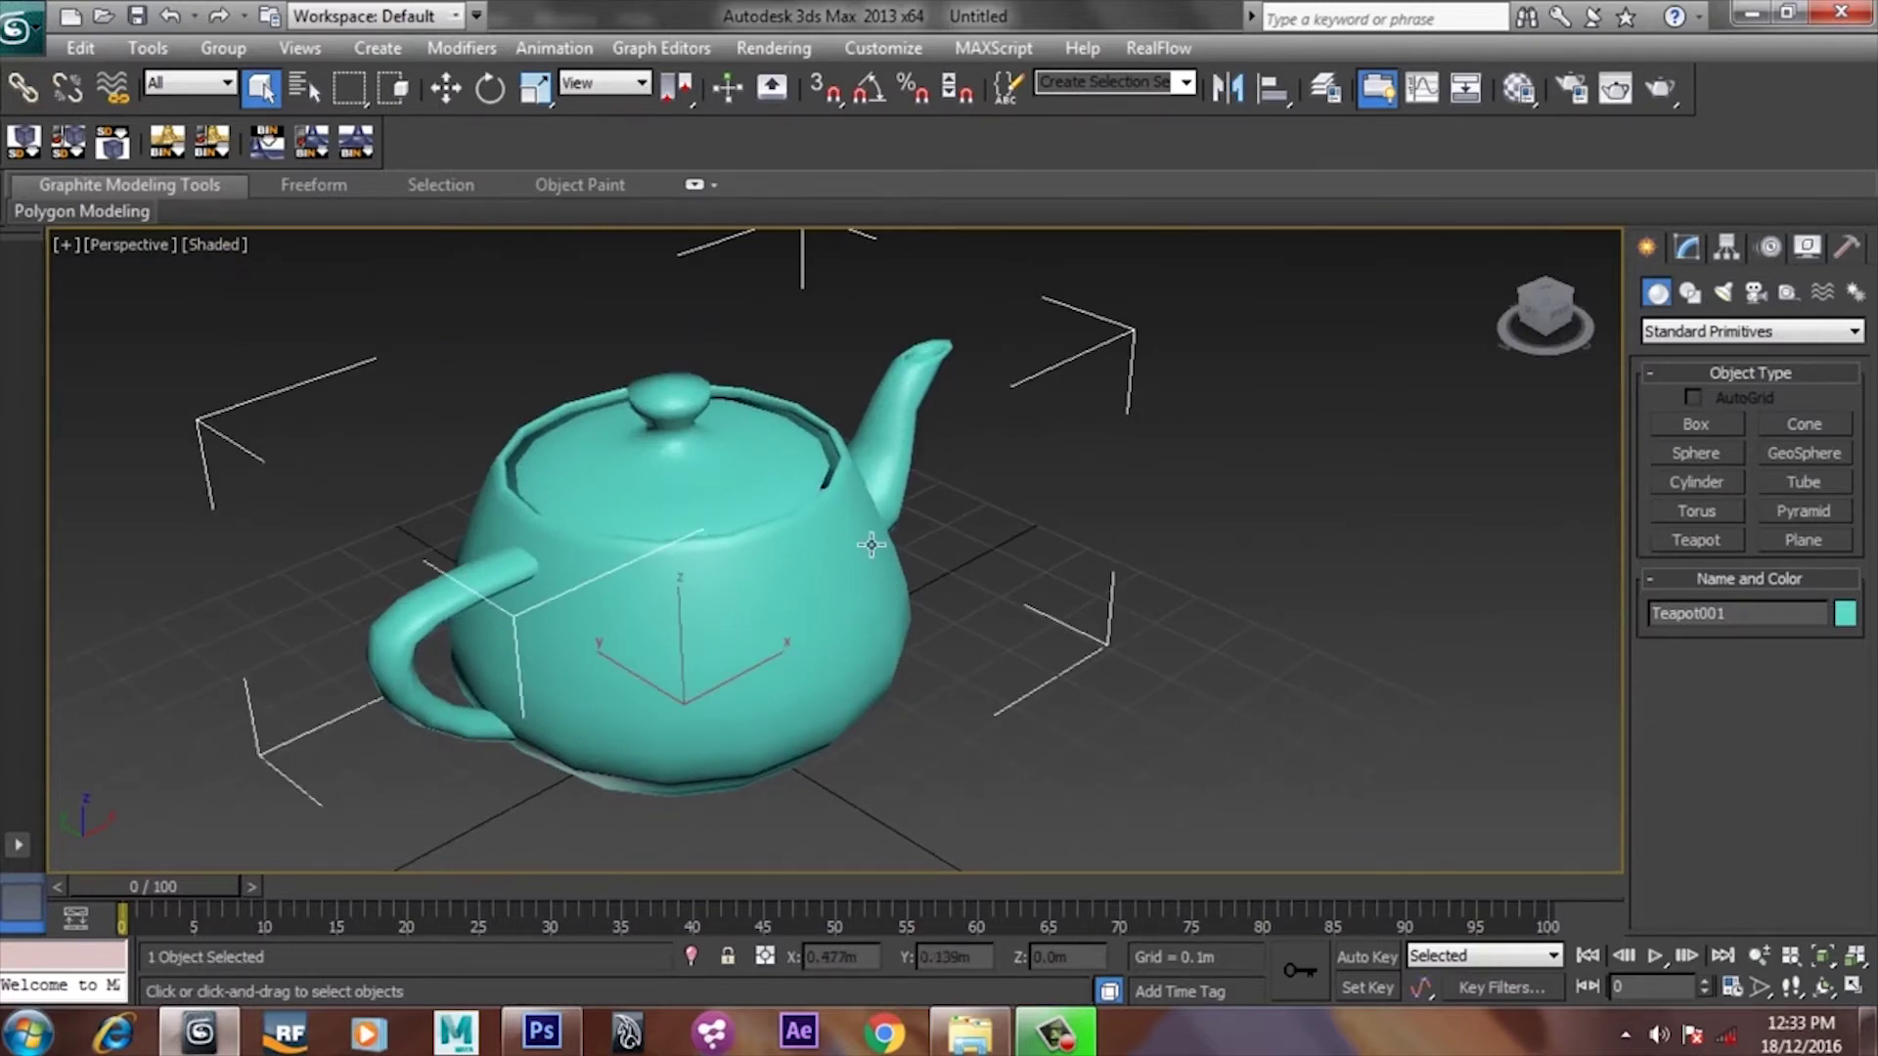
pyautogui.press('F4')
pyautogui.scroll(5, 746, 602)
pyautogui.moveTo(797, 630); pyautogui.dragTo(980, 562, button='middle')
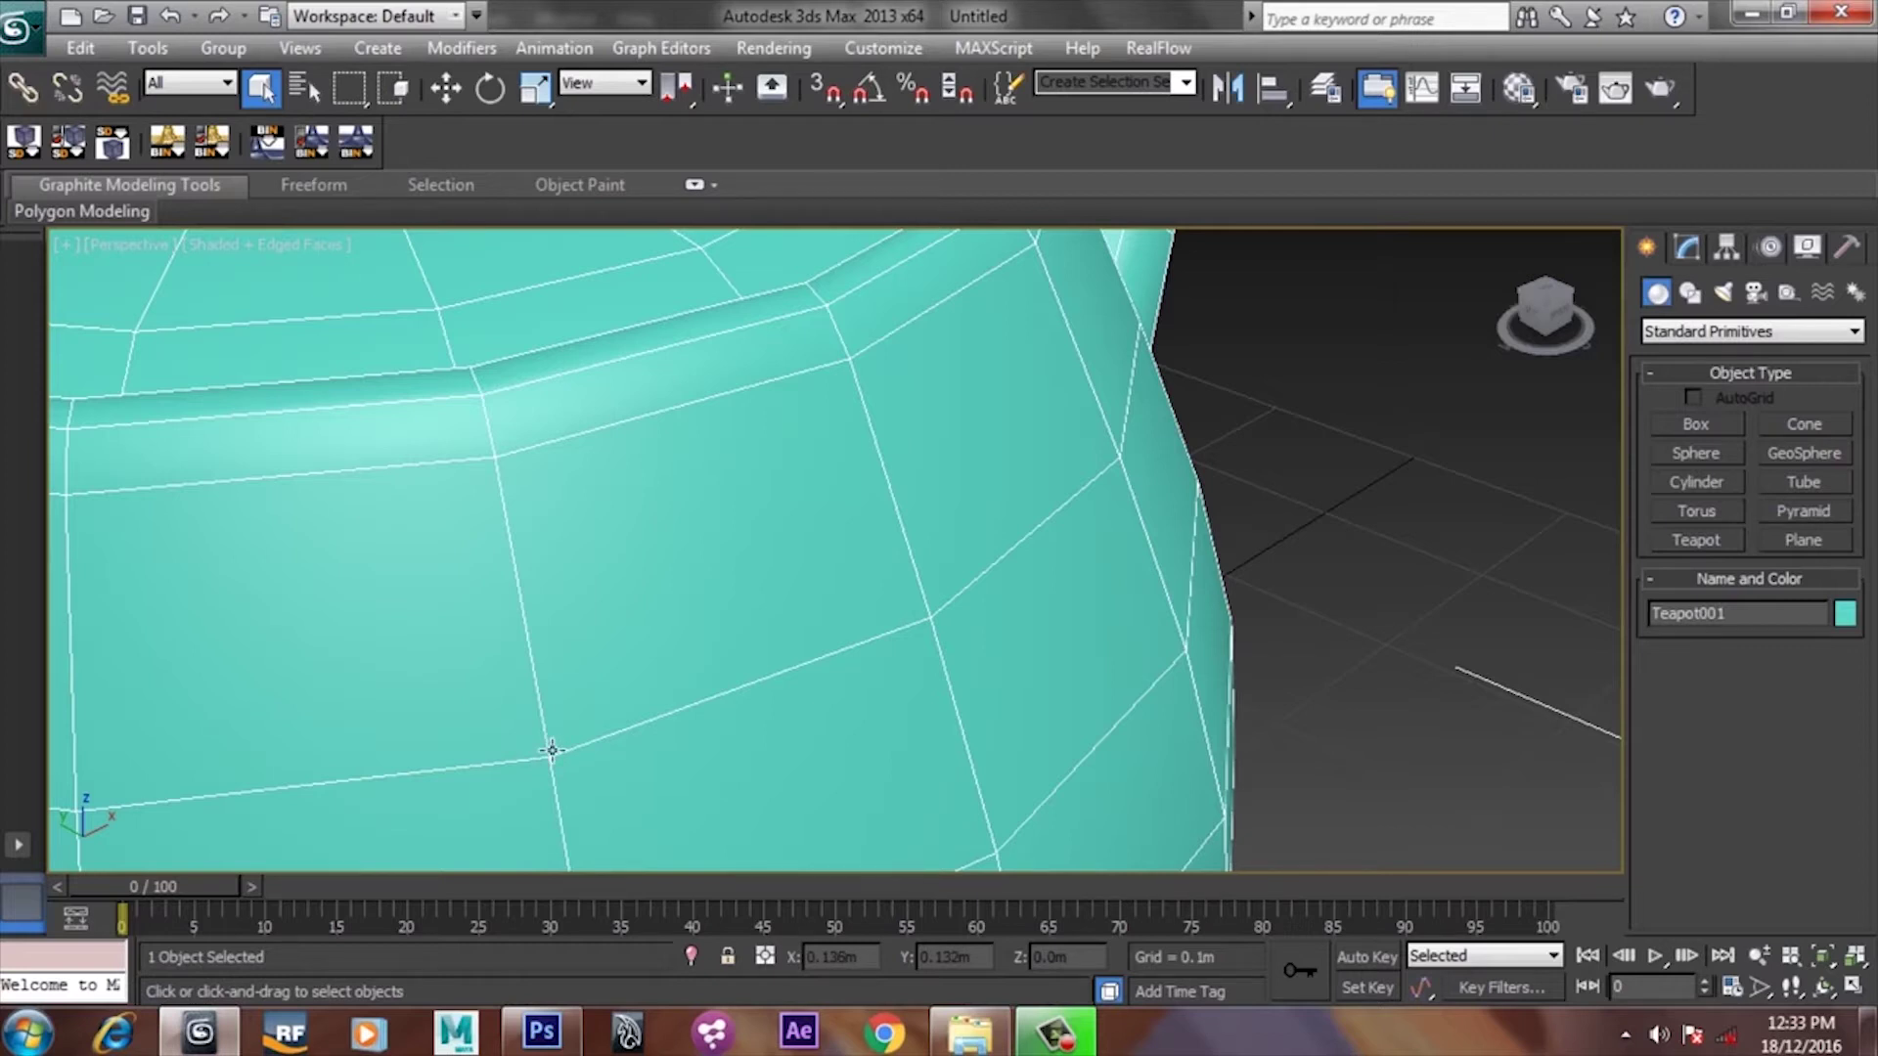
pyautogui.scroll(-2, 608, 755)
pyautogui.scroll(-2, 817, 650)
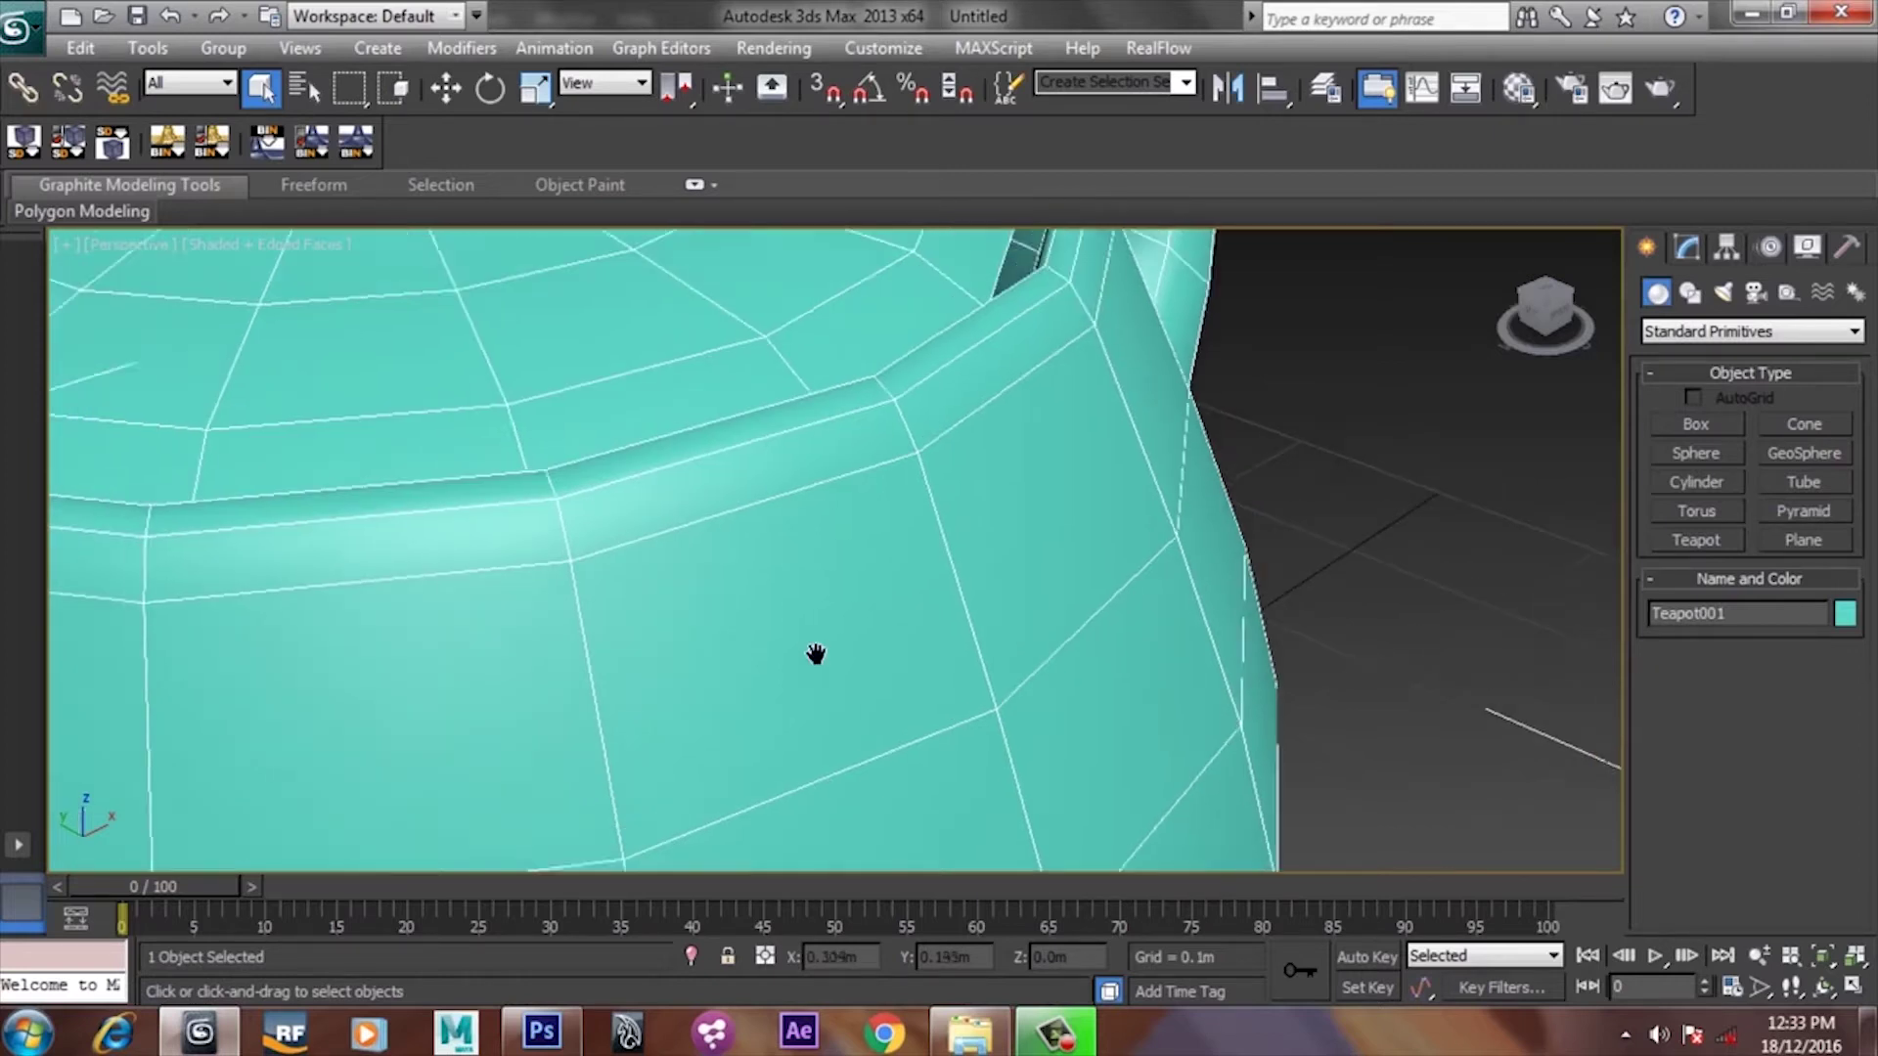
pyautogui.scroll(-5, 953, 587)
pyautogui.moveTo(1188, 472); pyautogui.dragTo(1185, 534, button='middle')
pyautogui.scroll(-2, 1184, 534)
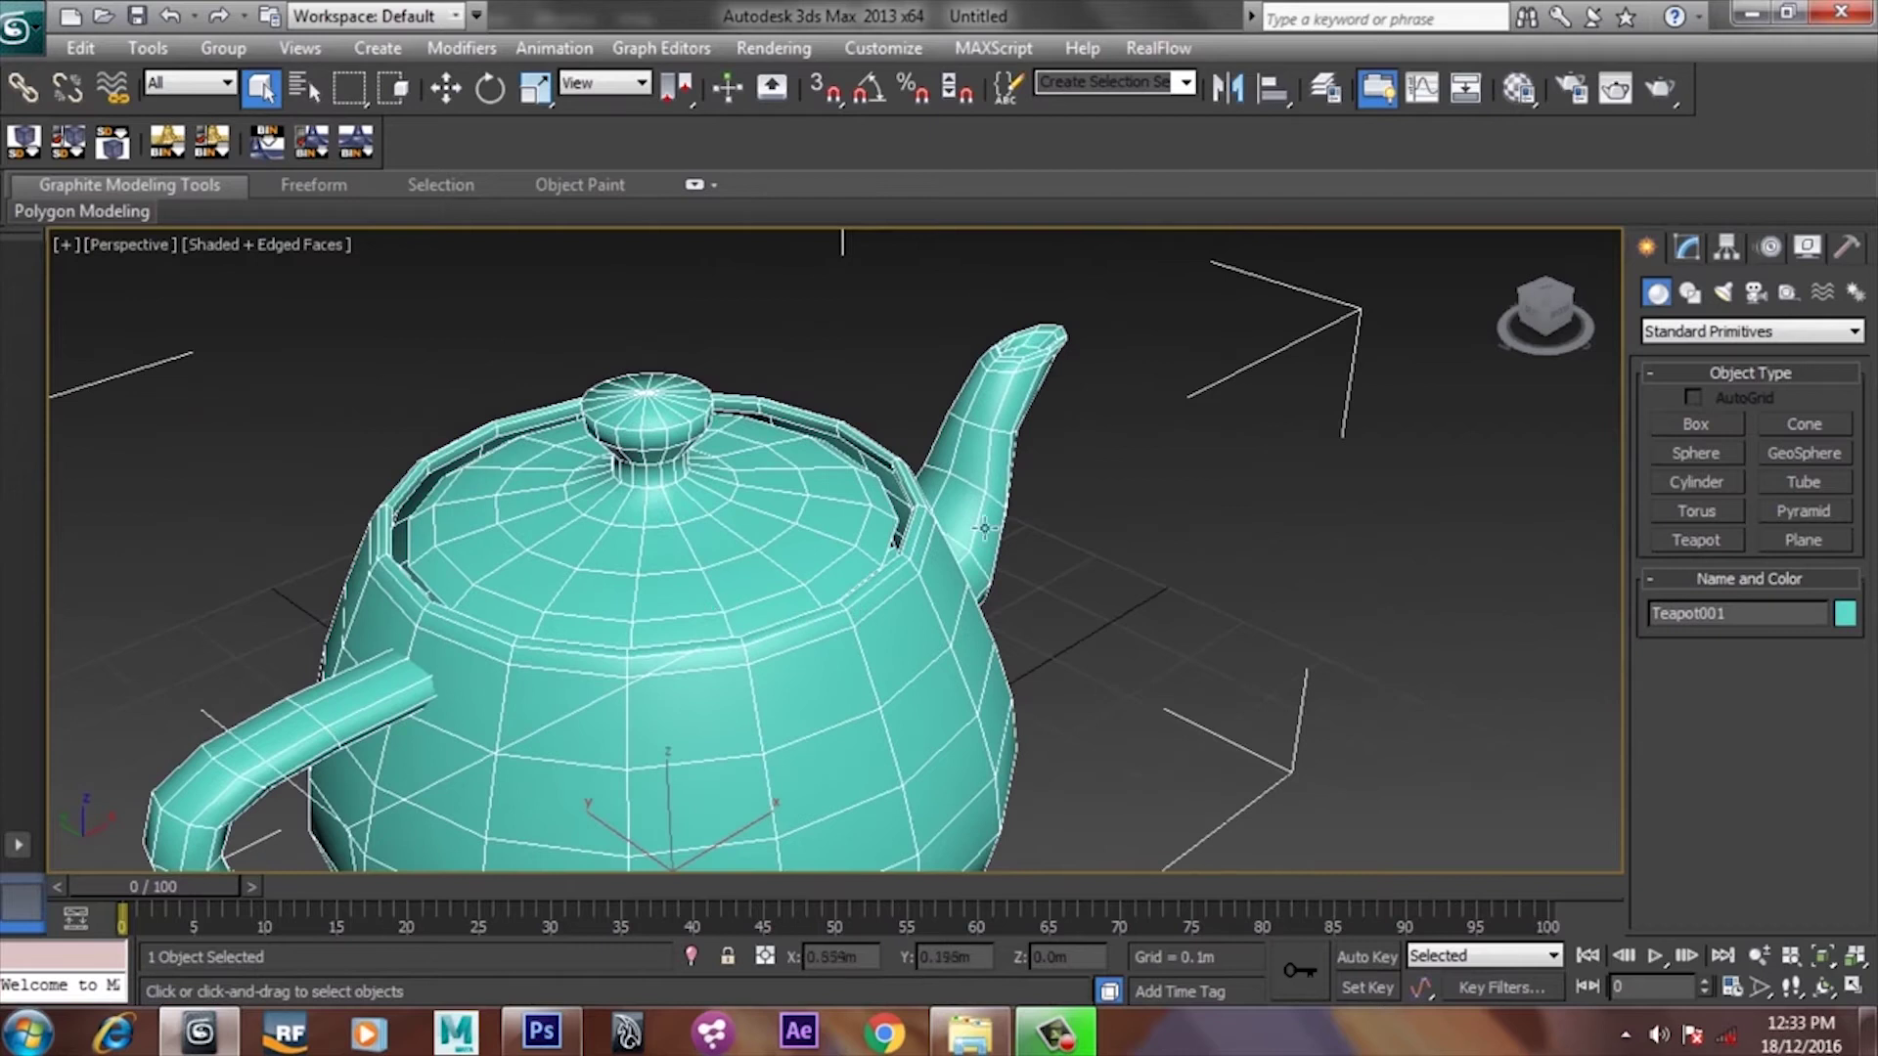
pyautogui.scroll(-2, 1125, 525)
pyautogui.scroll(2, 783, 536)
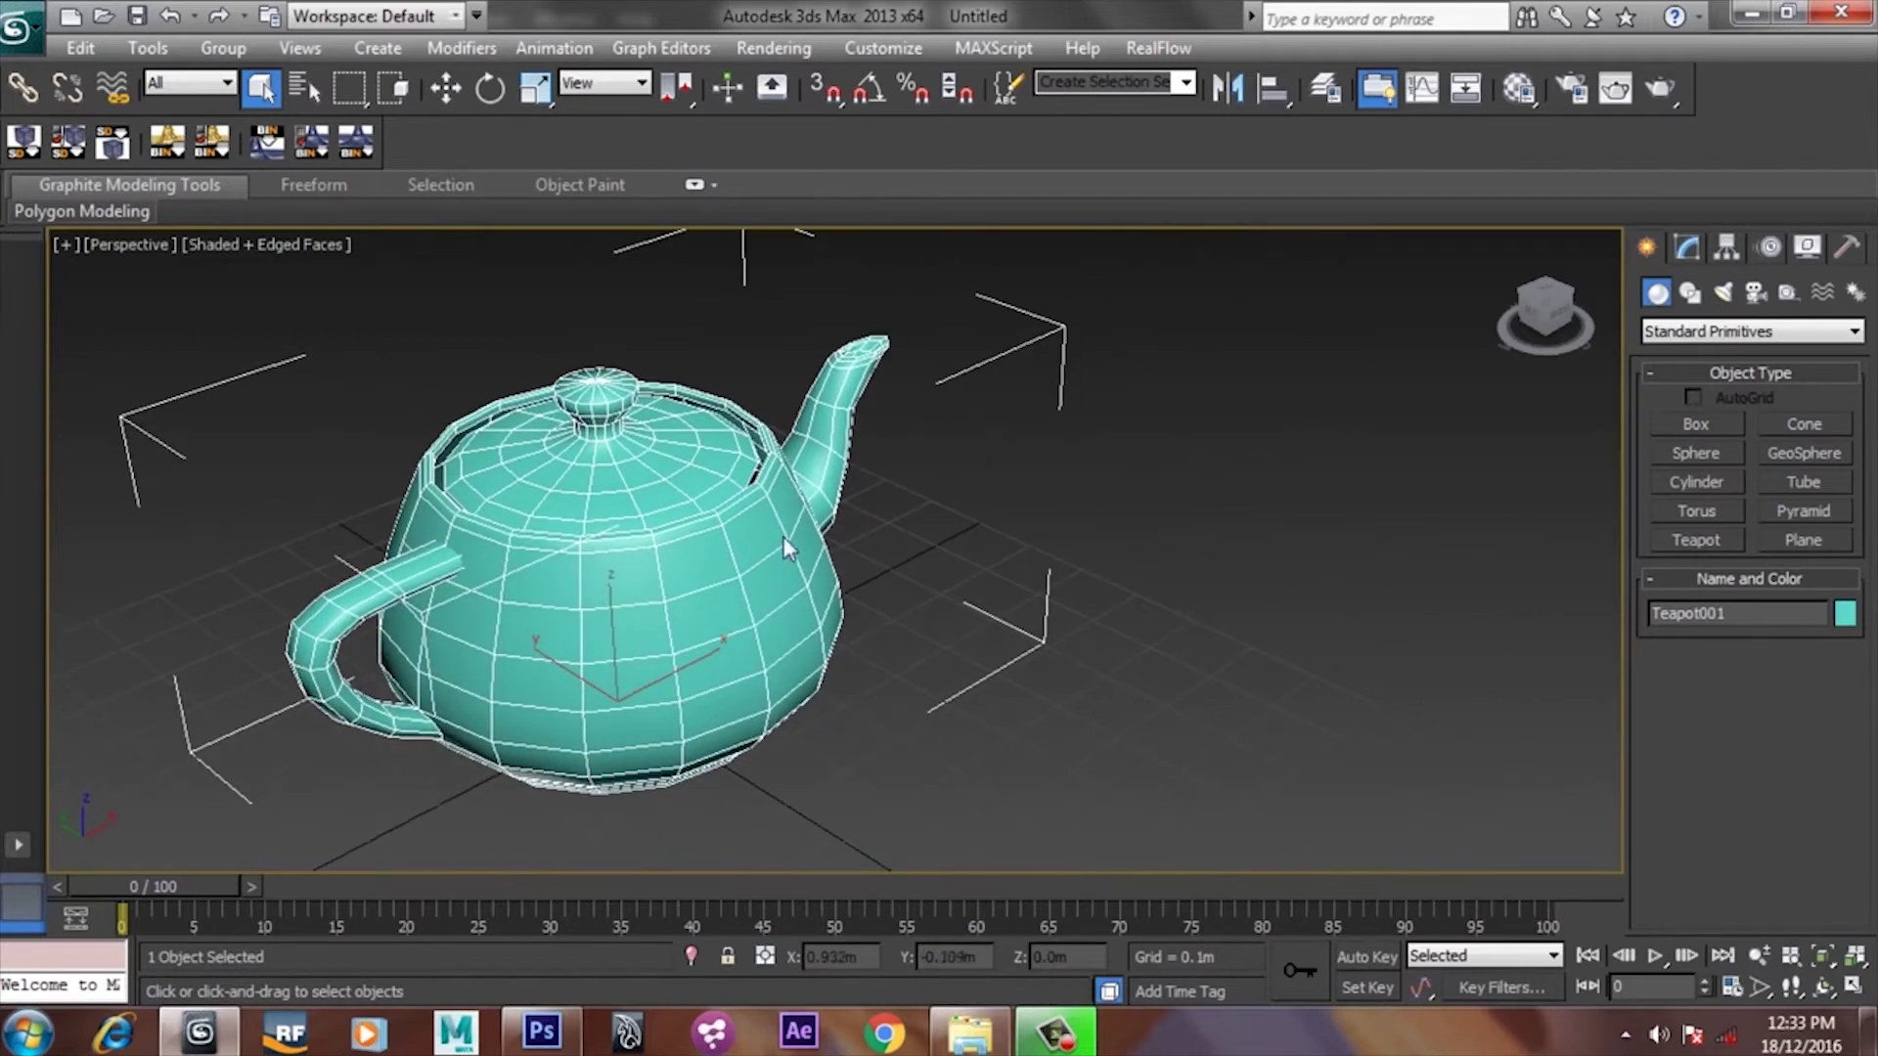
pyautogui.click(1687, 249)
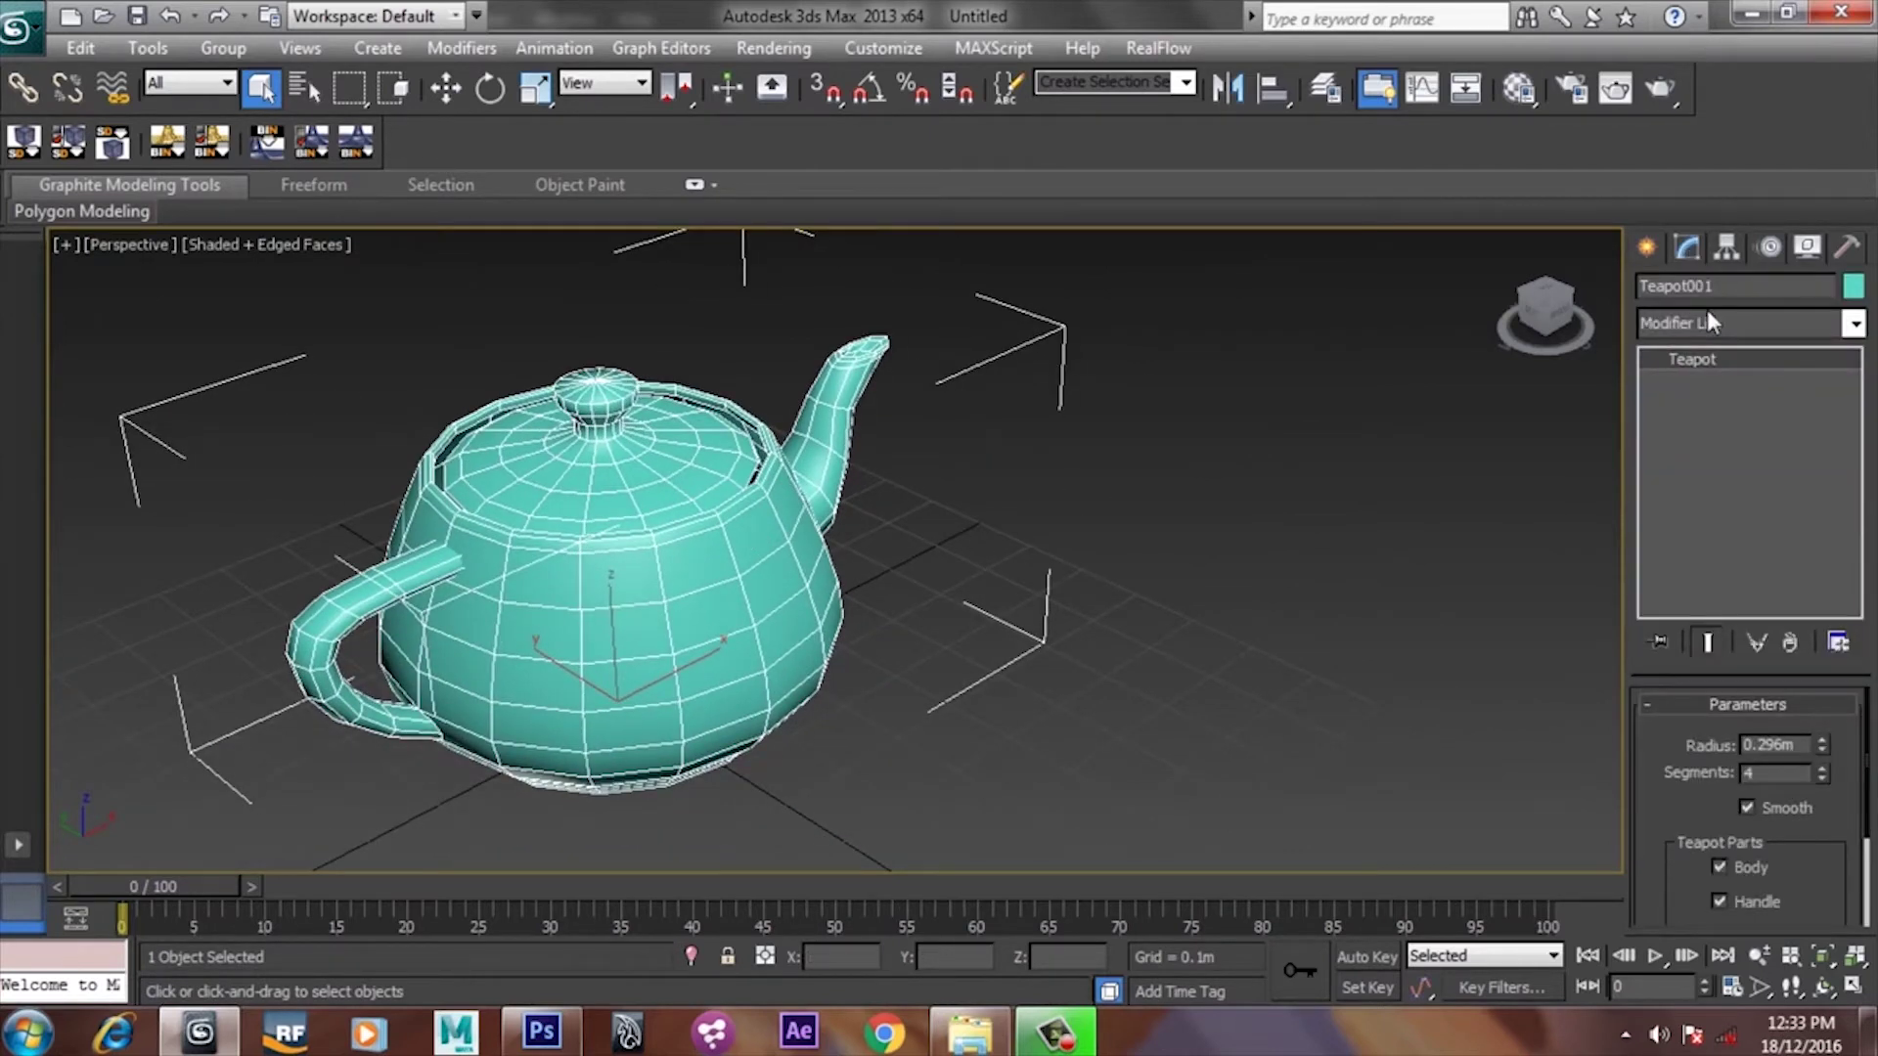
# Add a Lattice modifier to Teapot001, turning it into struts and joints, viewed from the front.
pyautogui.click(1707, 313)
pyautogui.write('l')
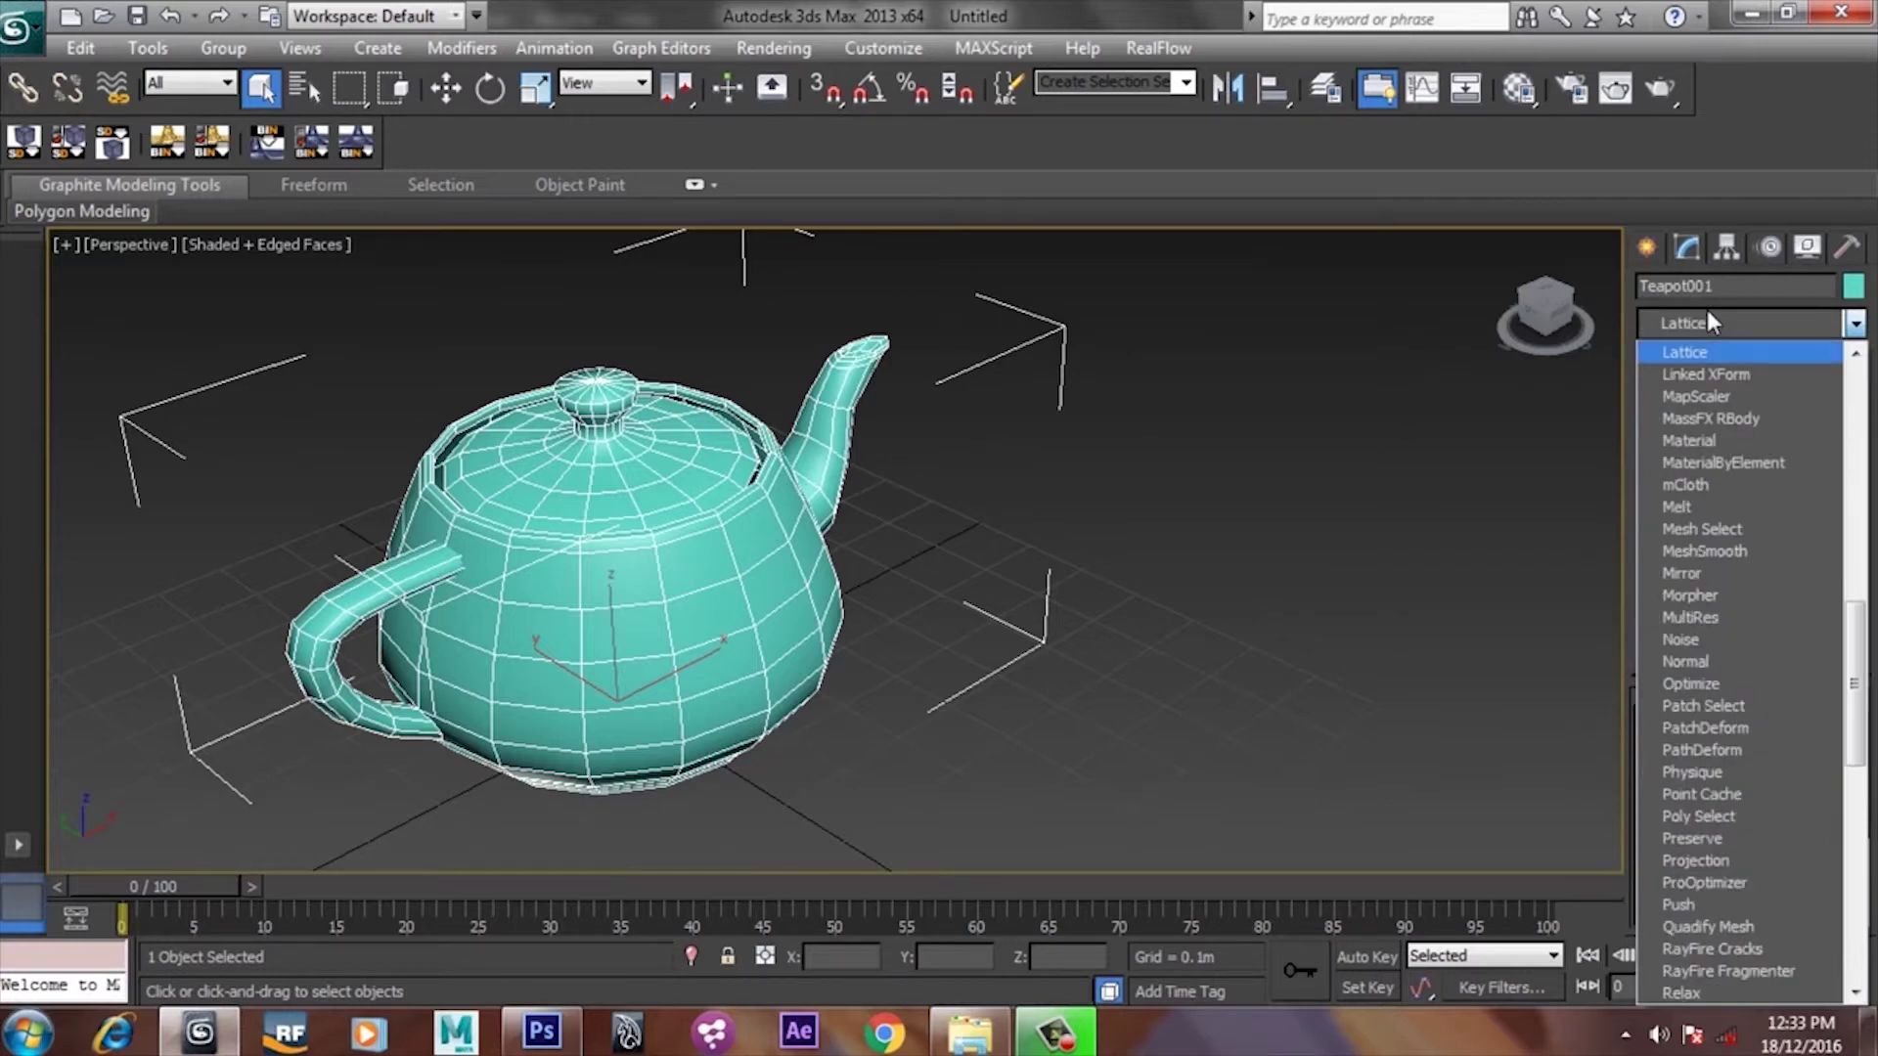
pyautogui.click(1730, 353)
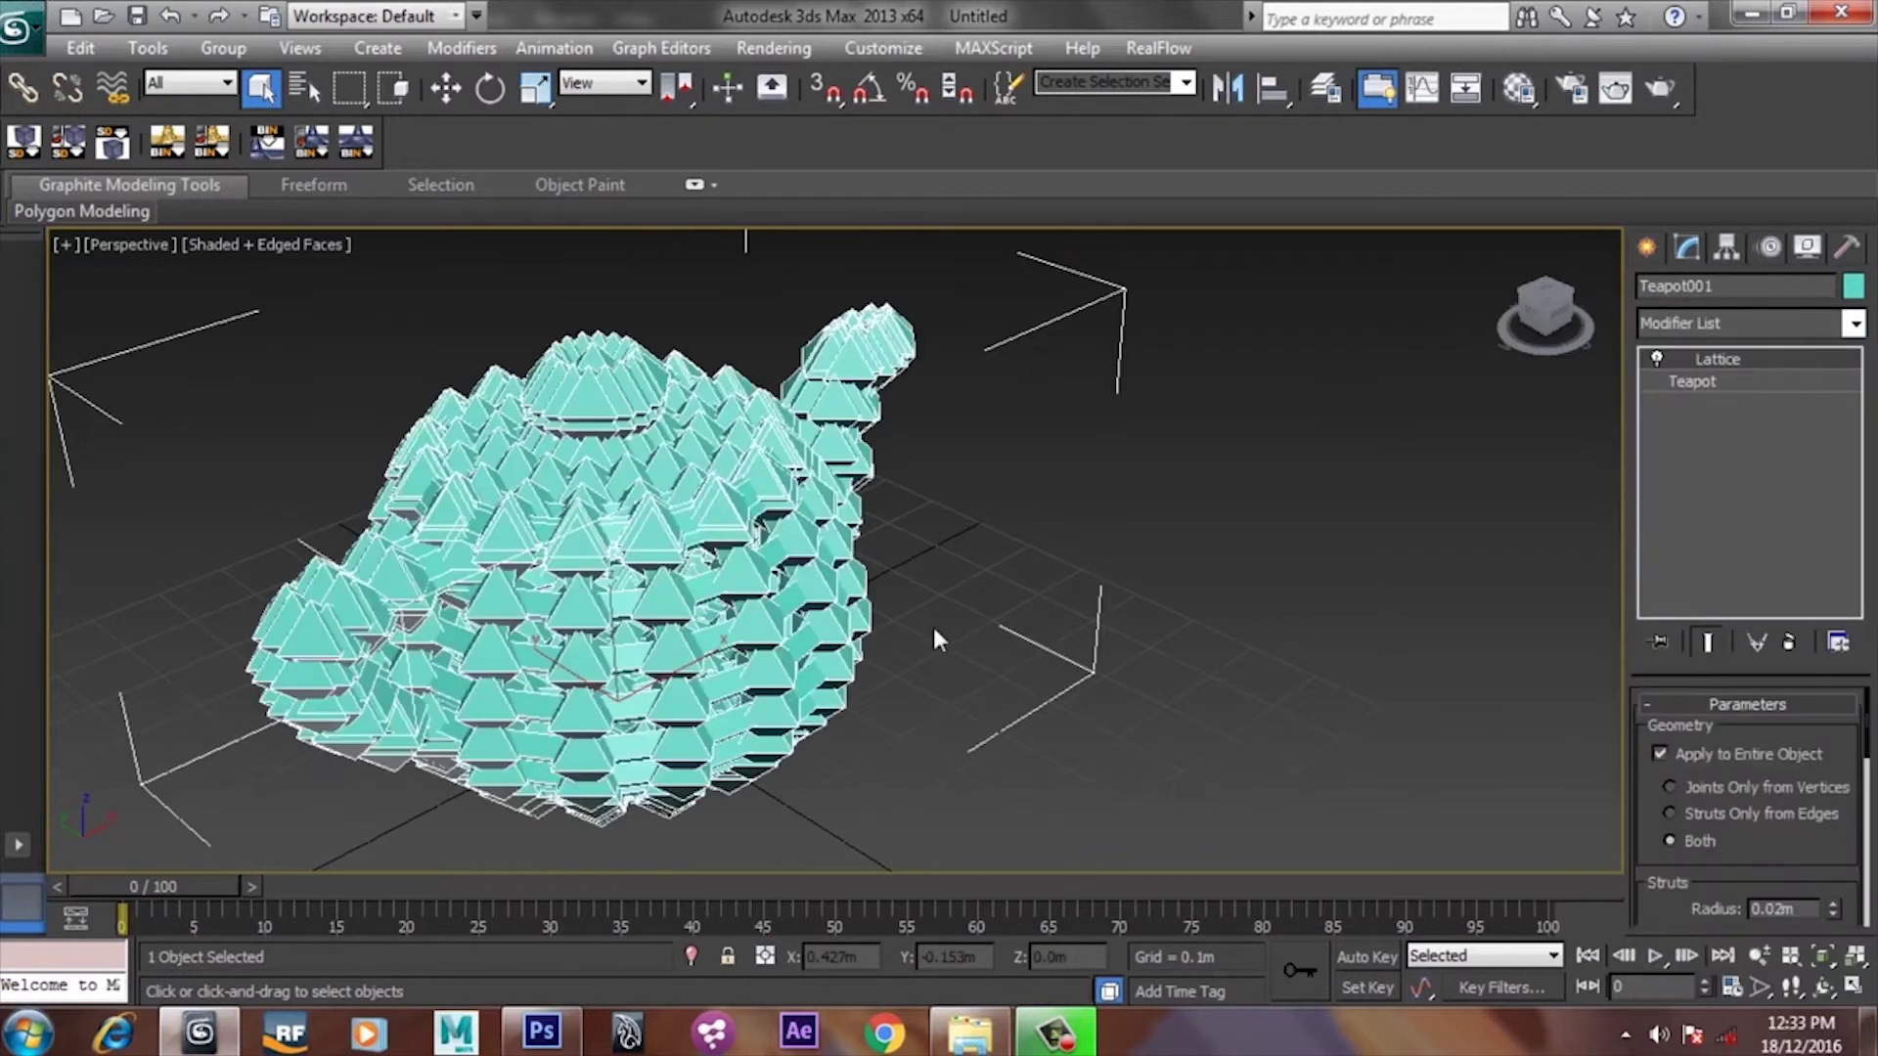
pyautogui.moveTo(1000, 488)
pyautogui.keyDown('alt'); pyautogui.mouseDown(button='middle')
pyautogui.moveTo(965, 552)
pyautogui.moveTo(771, 423)
pyautogui.moveTo(1100, 448)
pyautogui.moveTo(554, 433)
pyautogui.moveTo(629, 544)
pyautogui.moveTo(894, 527)
pyautogui.moveTo(983, 486)
pyautogui.moveTo(958, 432)
pyautogui.mouseUp(button='middle'); pyautogui.keyUp('alt')
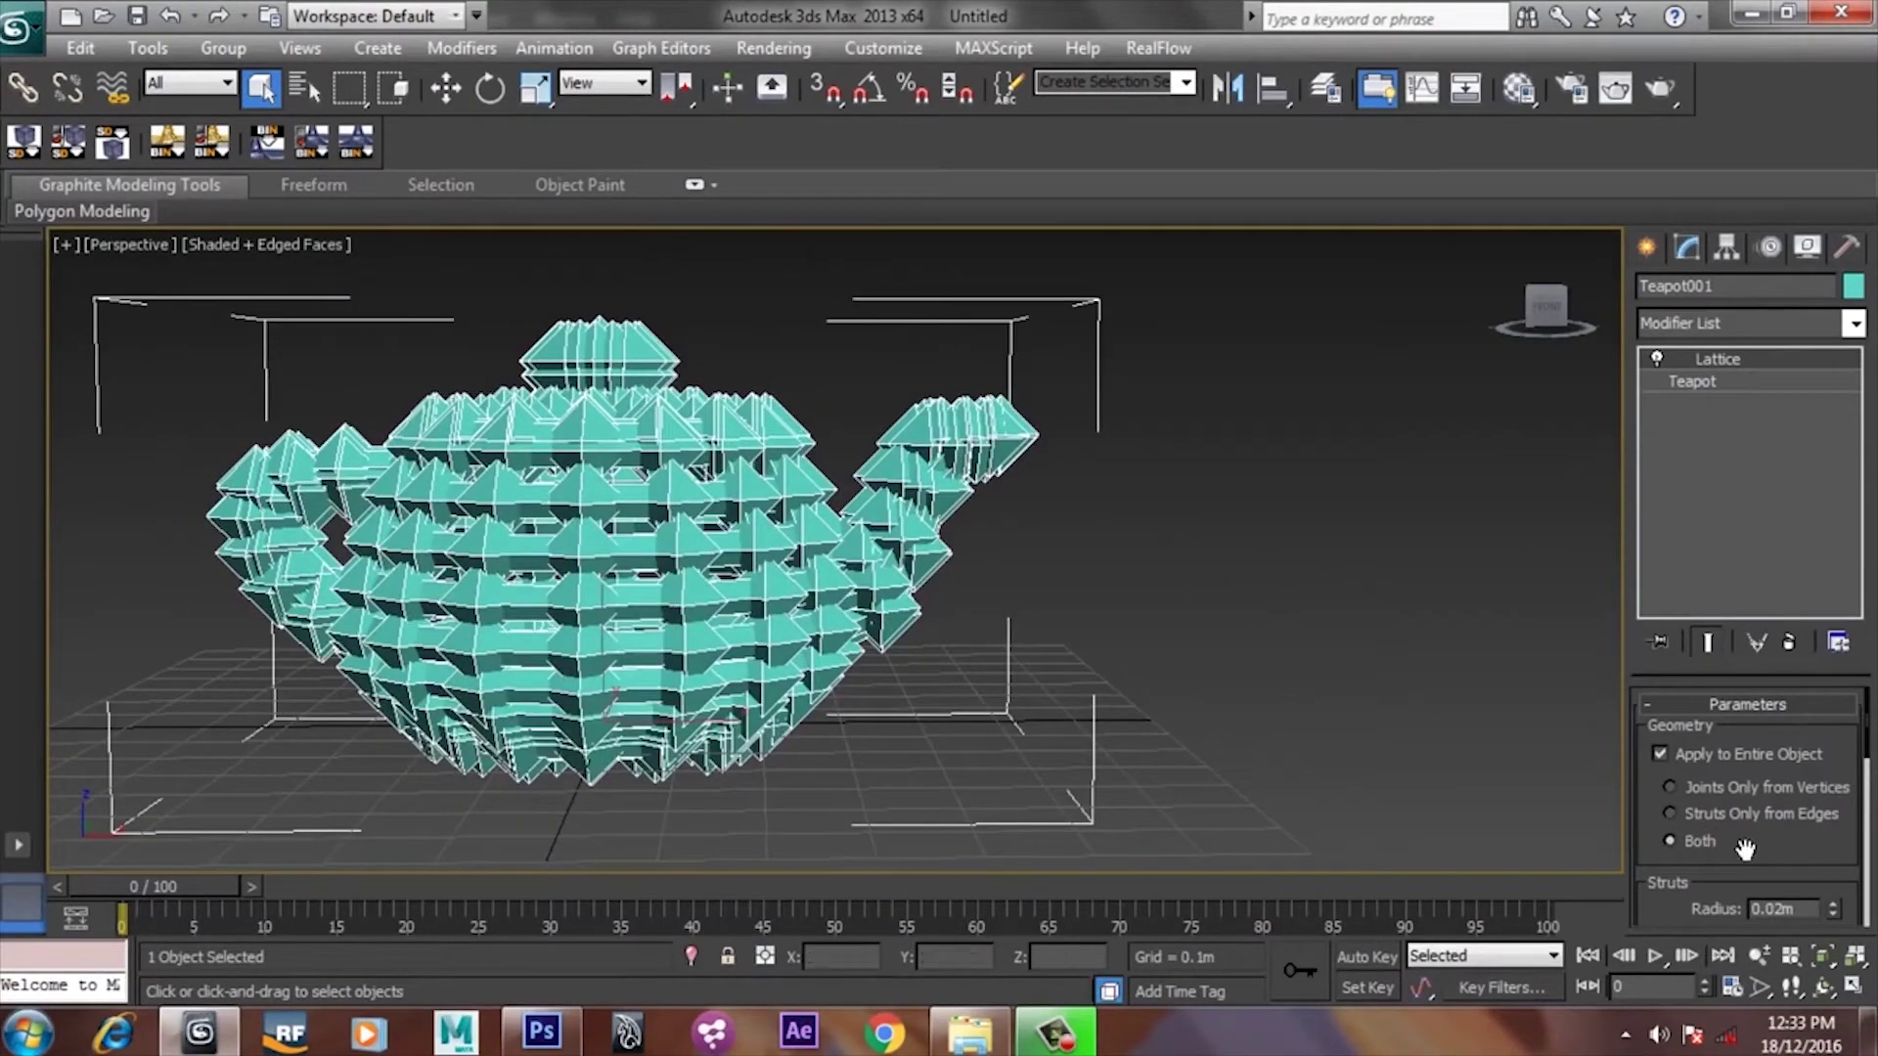
pyautogui.scroll(-2, 1746, 847)
pyautogui.scroll(-2, 1746, 847)
pyautogui.scroll(-1, 1747, 837)
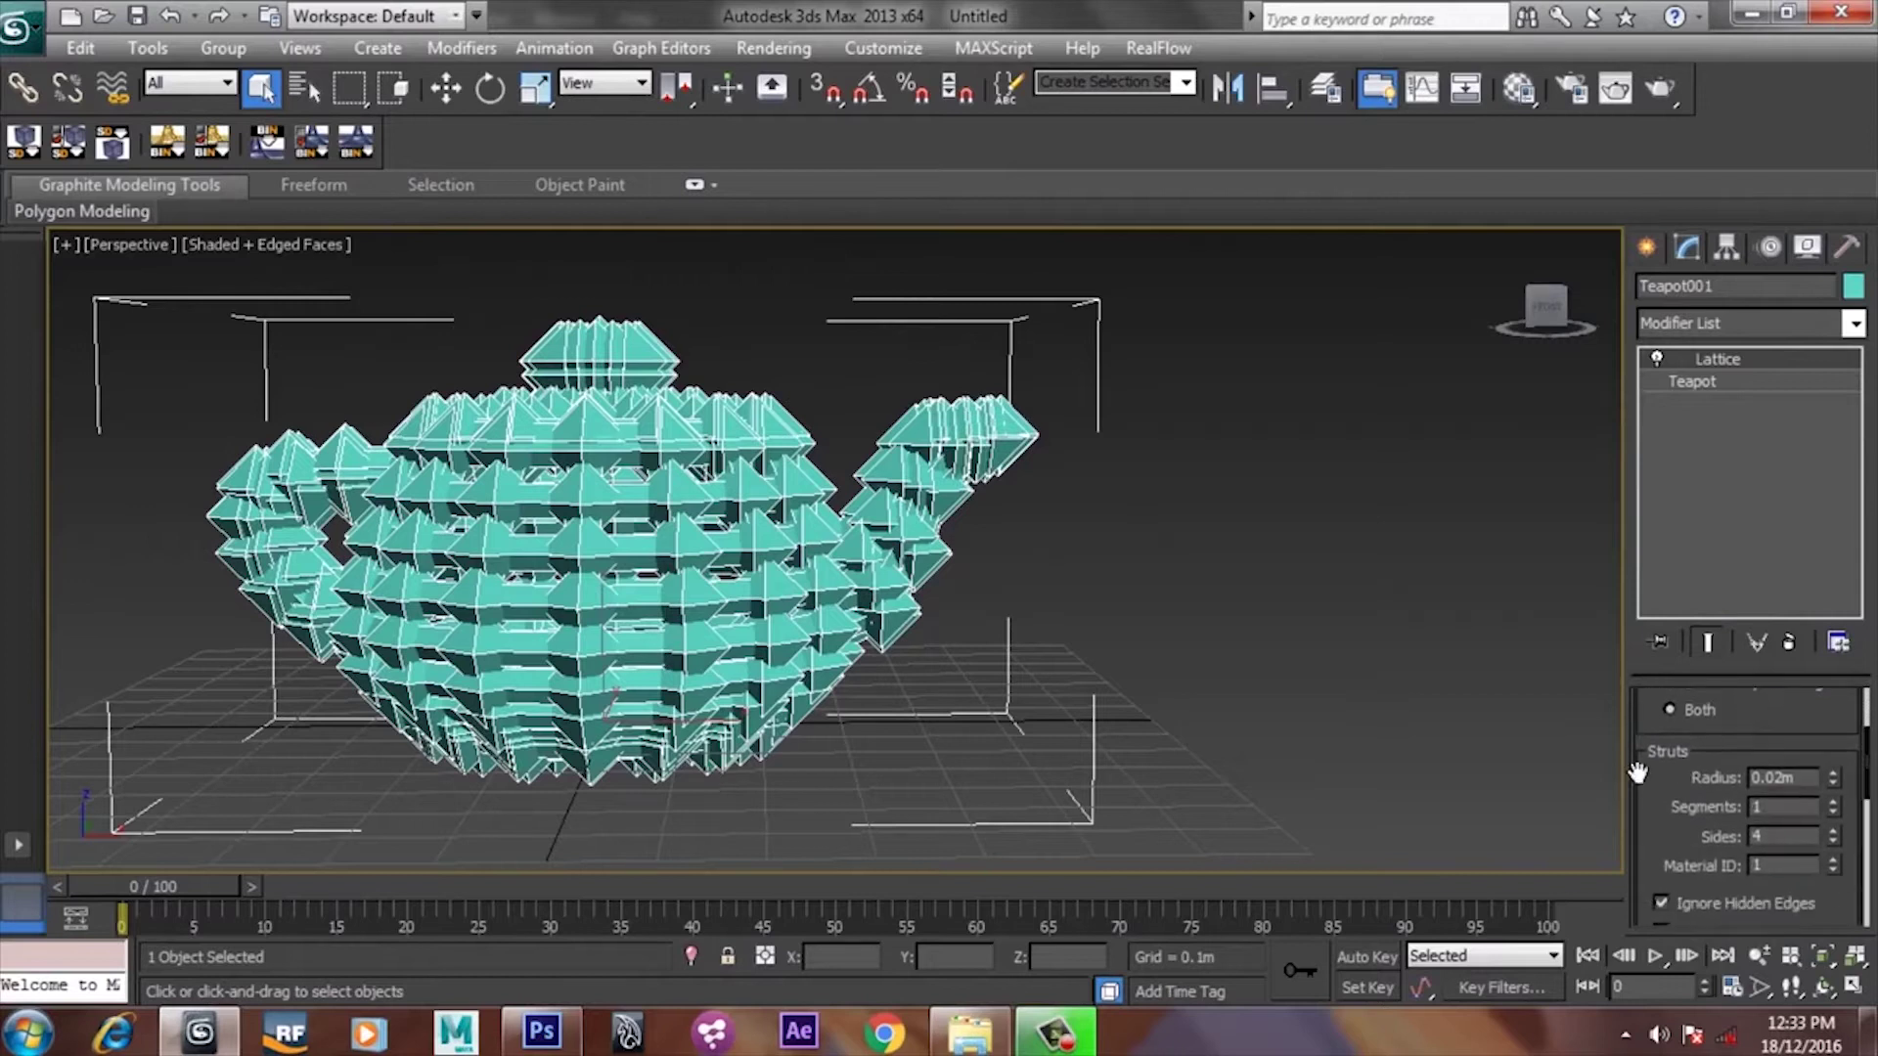
# Set the lattice strut radius to 0.005 m after trying 0.03 m.
pyautogui.moveTo(1835, 778); pyautogui.dragTo(1838, 790)
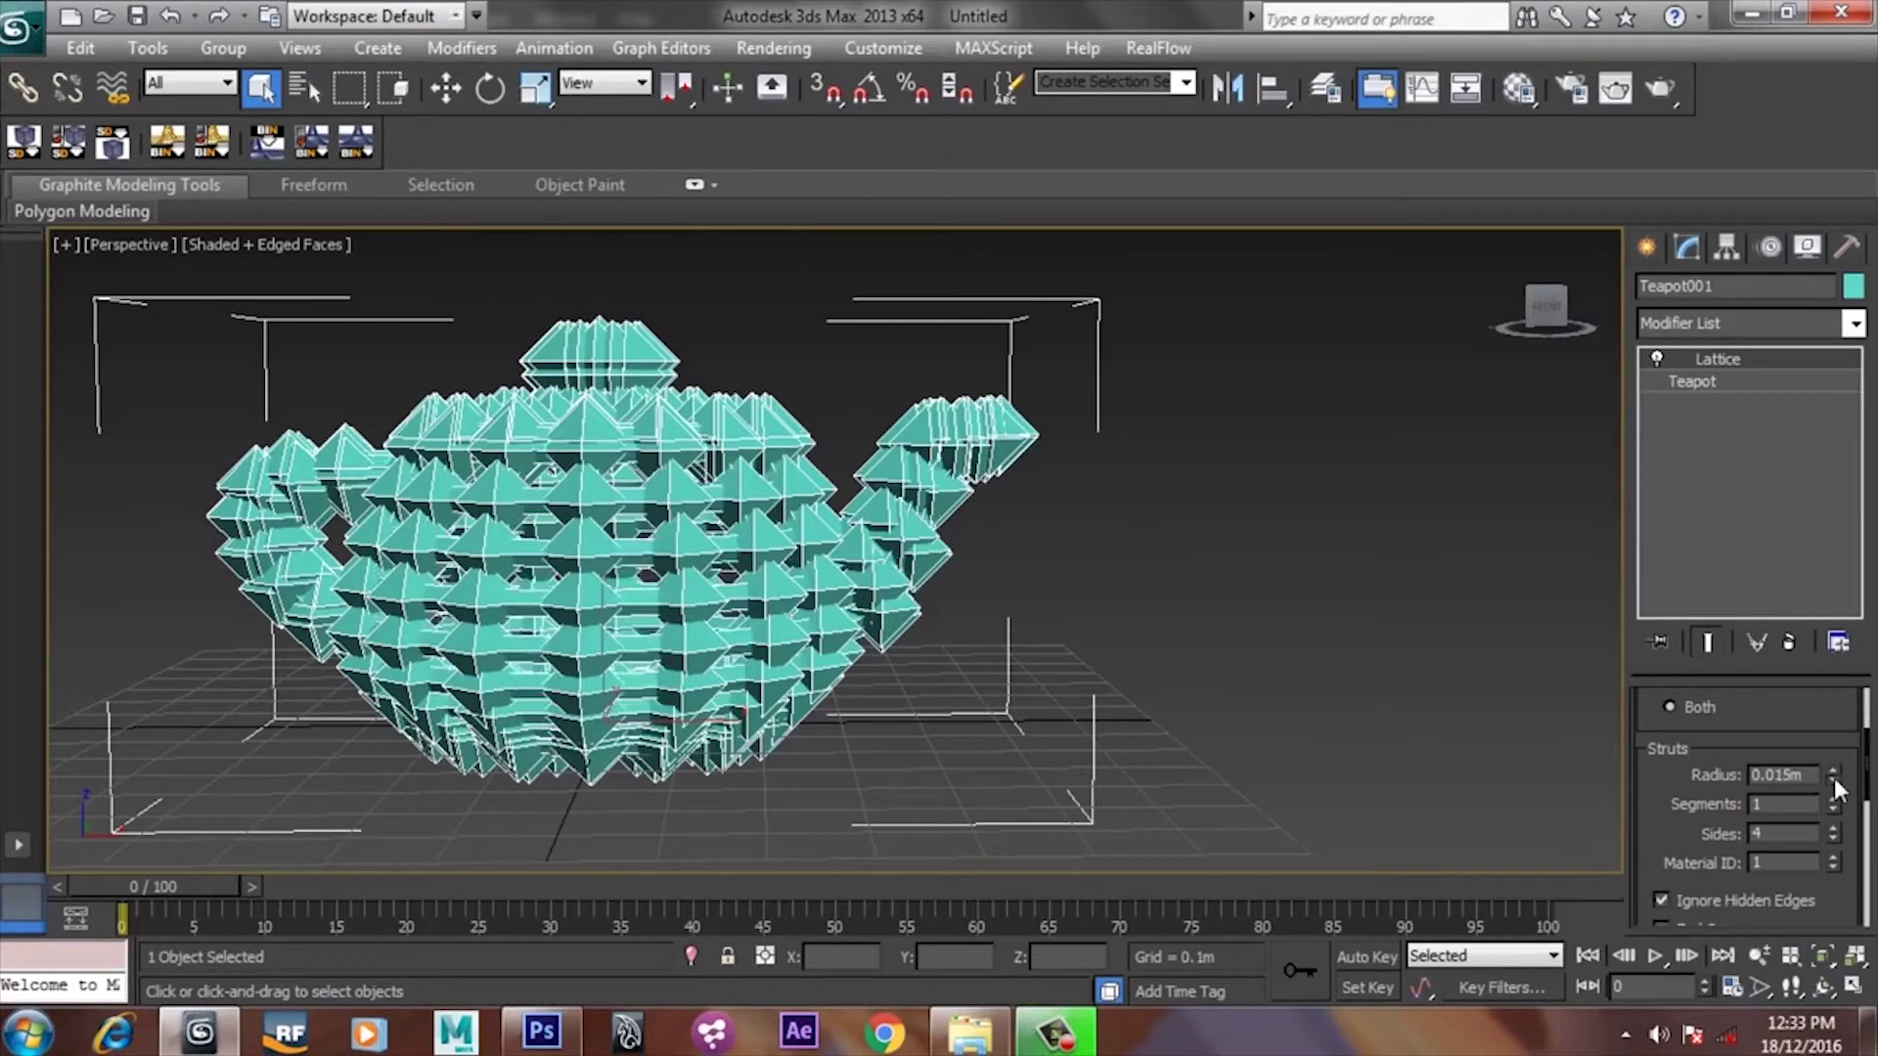
pyautogui.scroll(4, 785, 575)
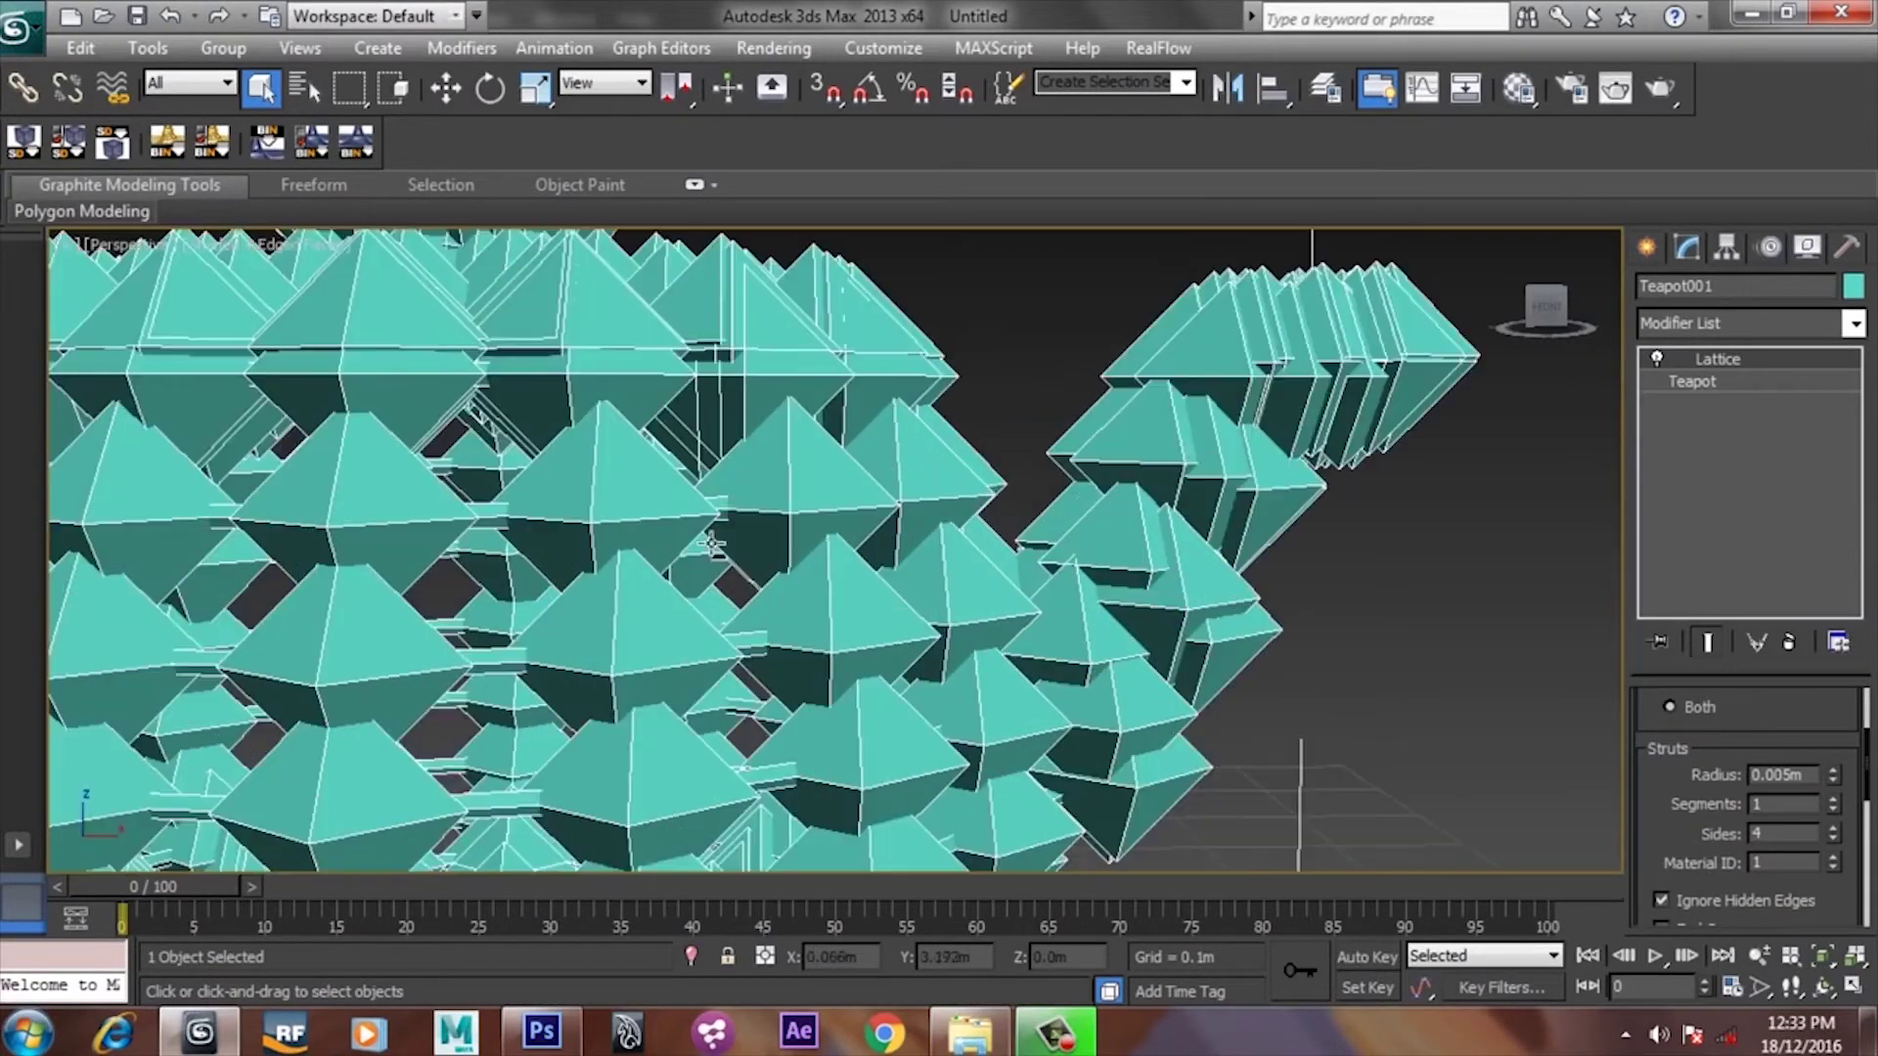
pyautogui.scroll(2, 784, 576)
pyautogui.moveTo(784, 575); pyautogui.dragTo(779, 573, button='middle')
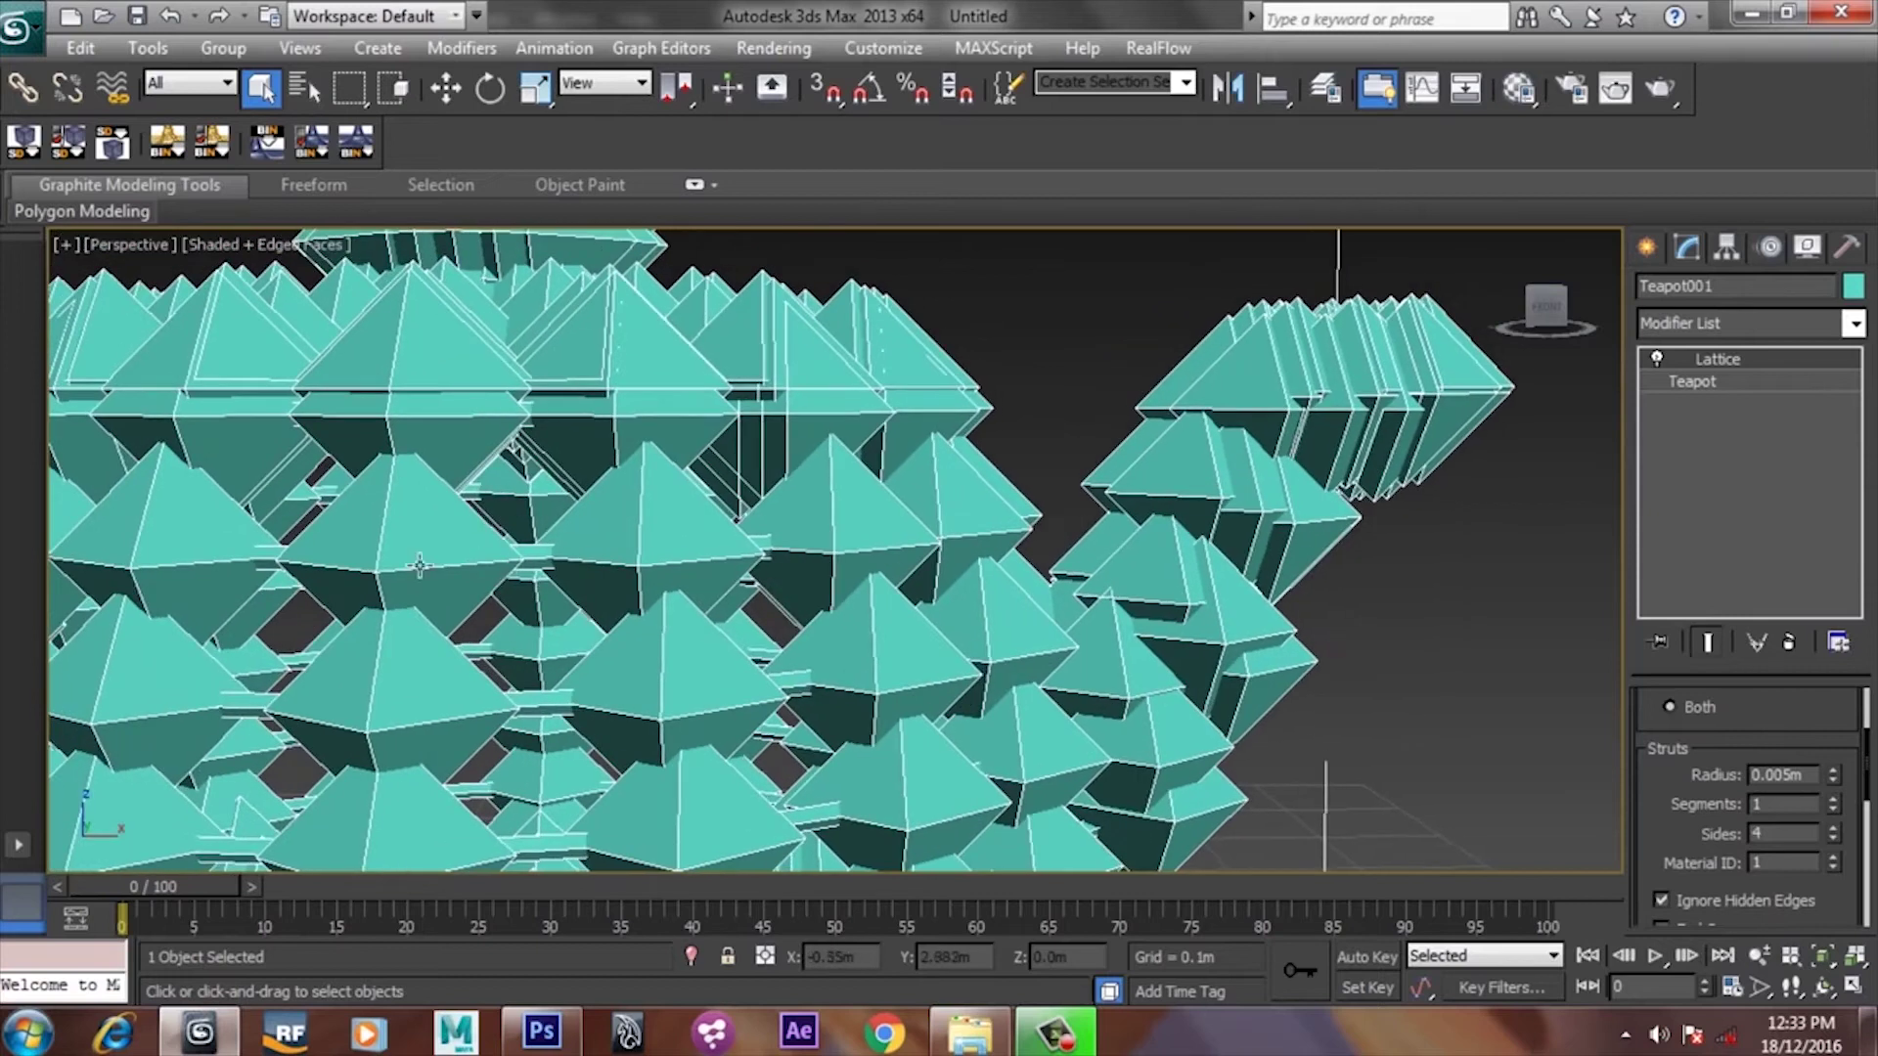
pyautogui.click(1831, 773)
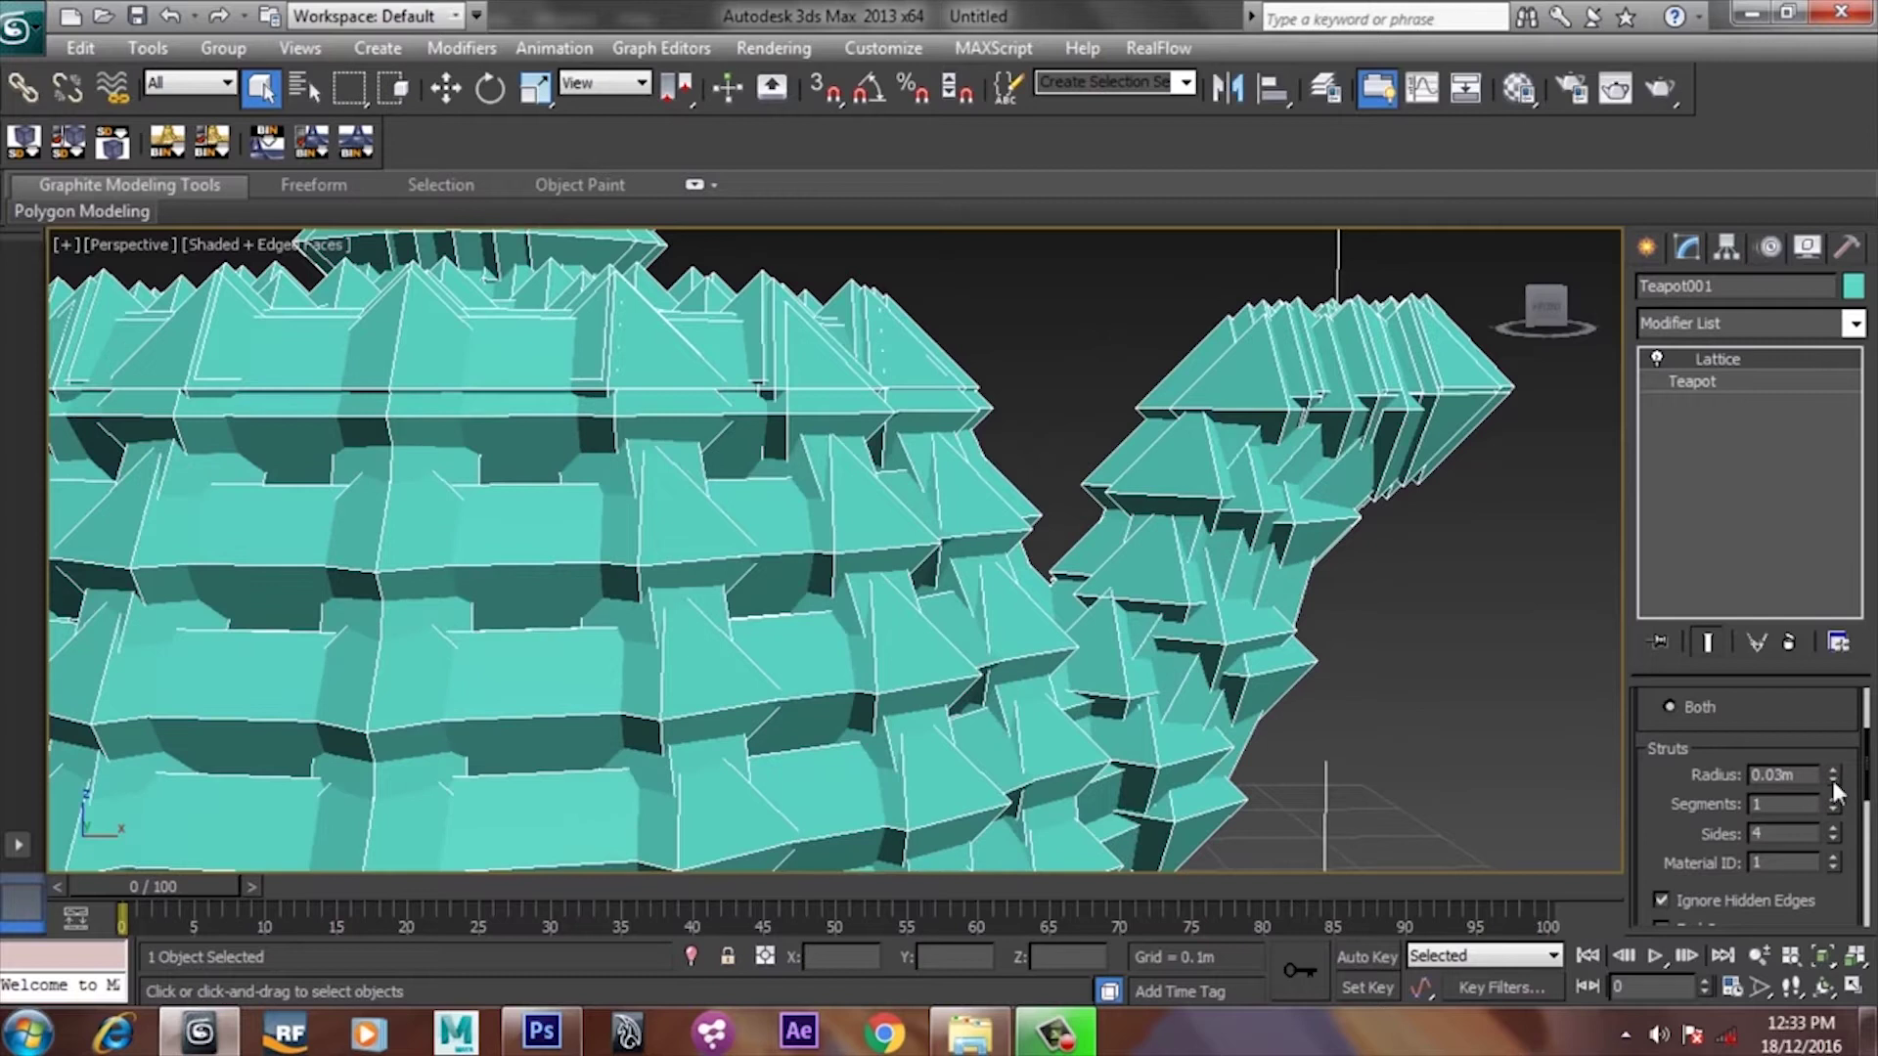
pyautogui.click(1834, 780)
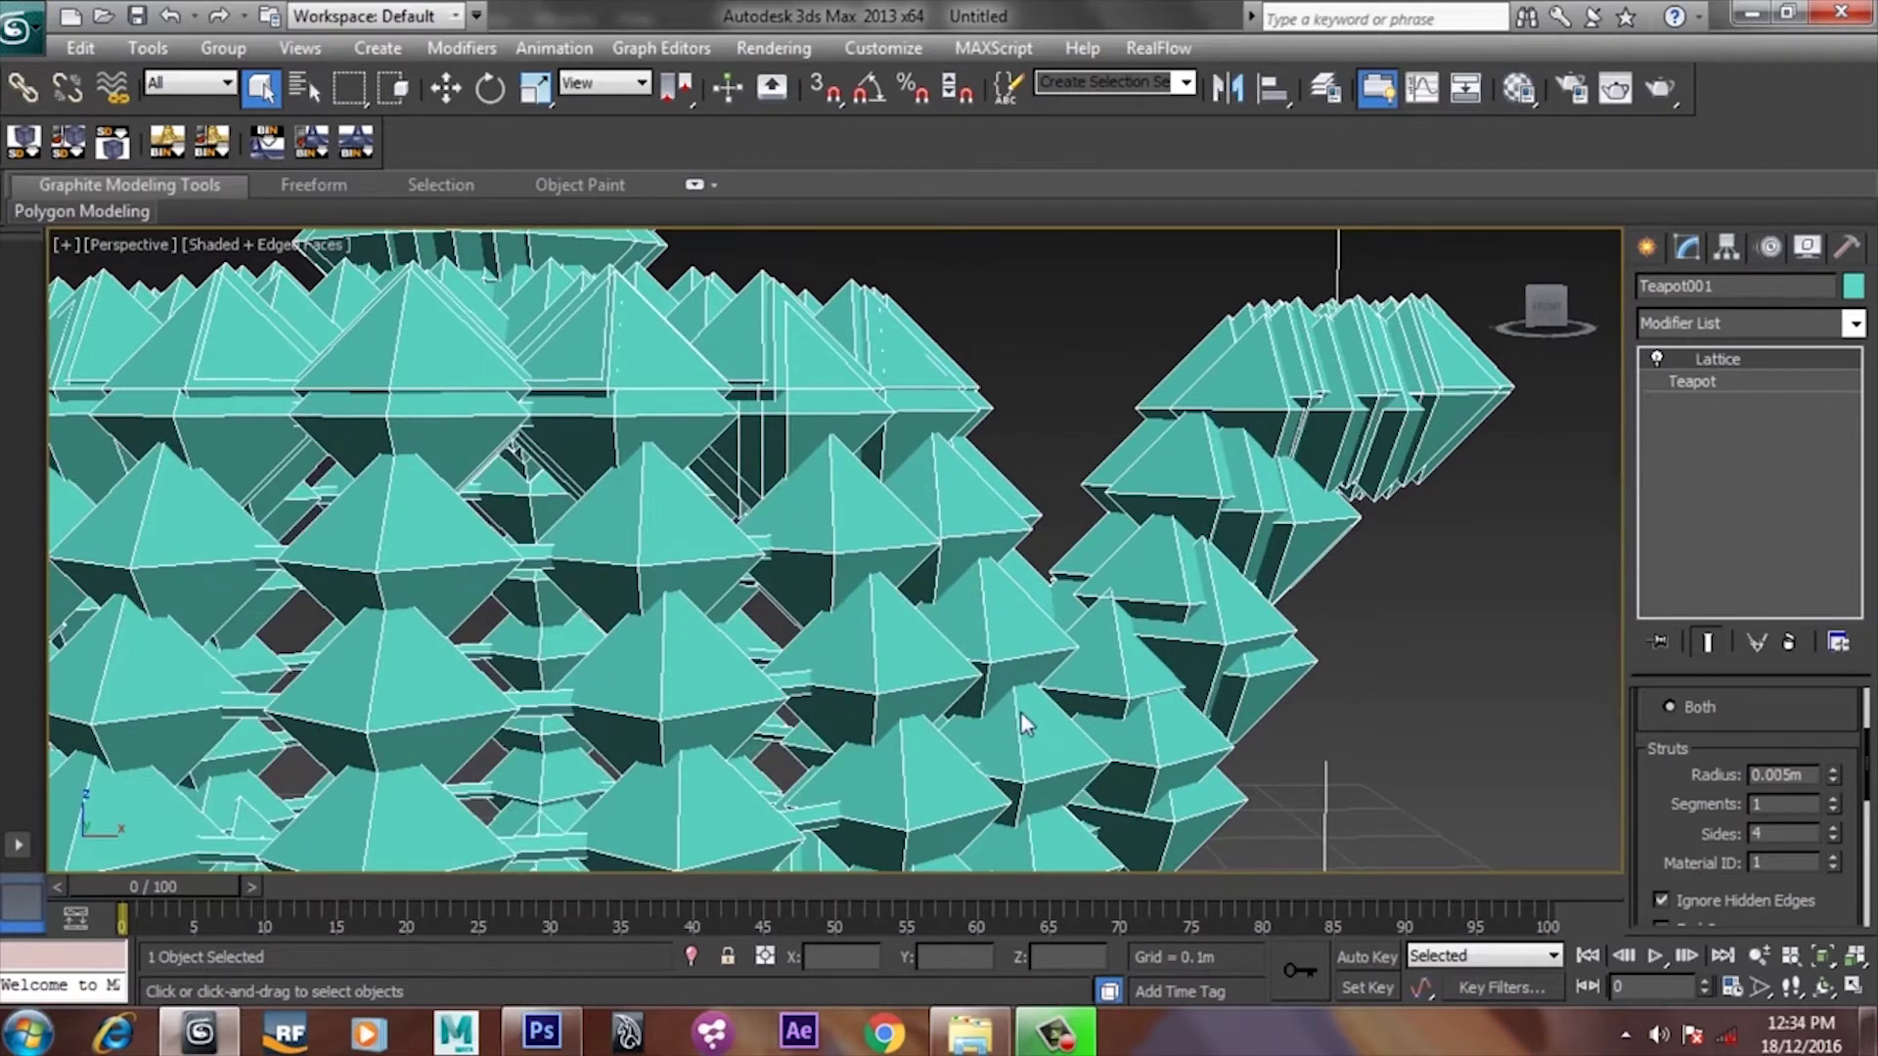
# Raise the strut segments, then reset them back to 1.
pyautogui.click(1833, 799)
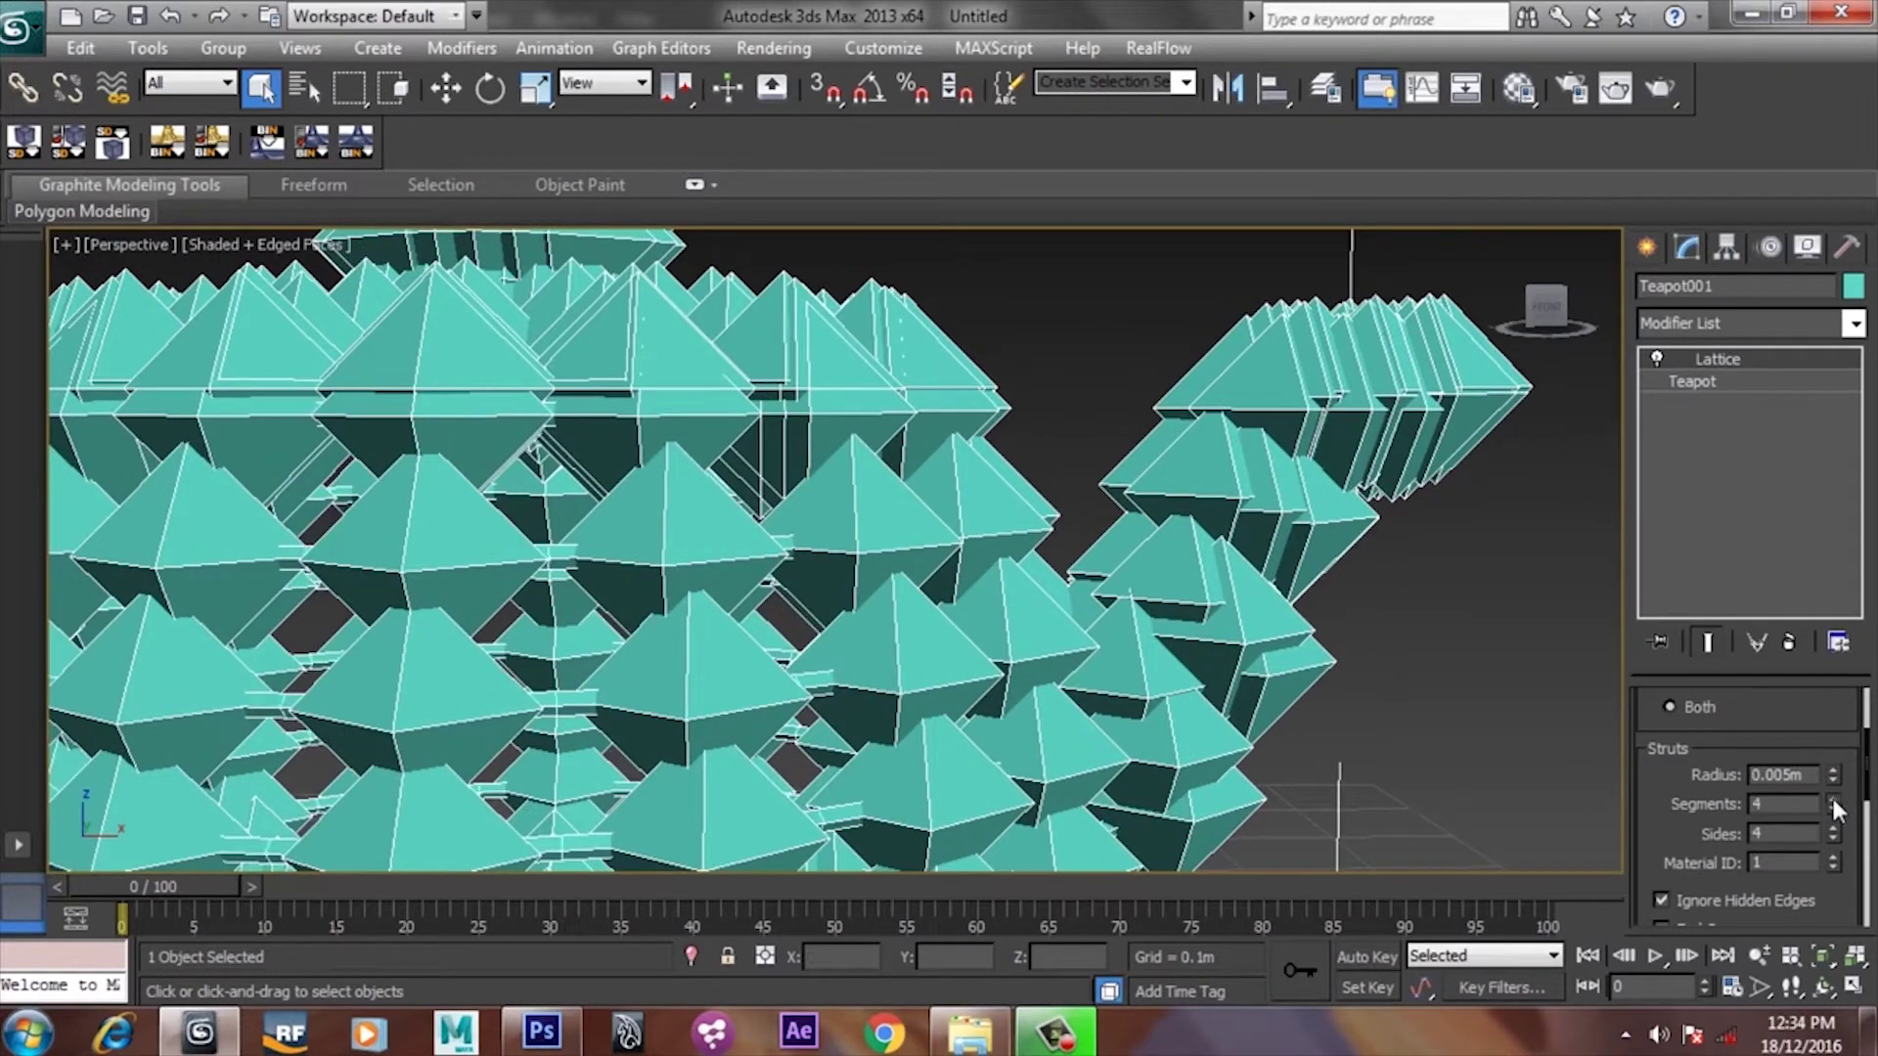
pyautogui.click(1832, 798)
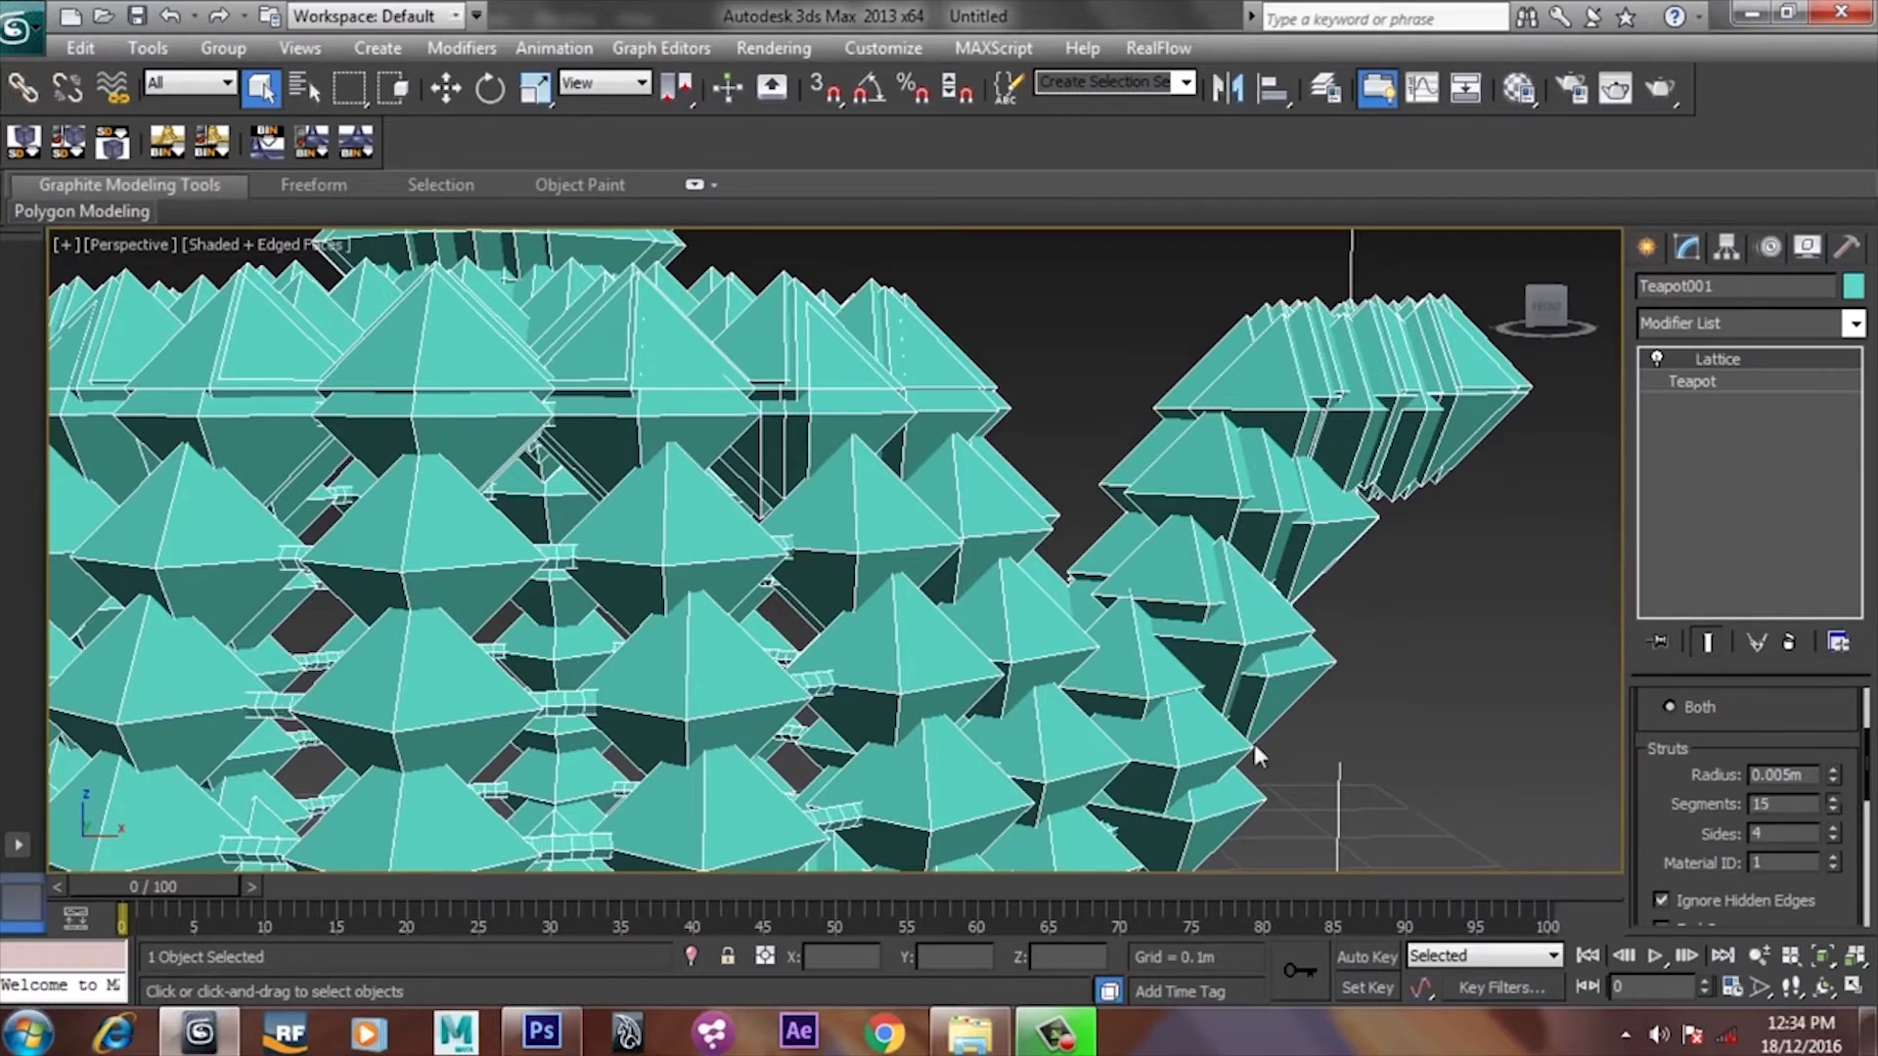
pyautogui.scroll(3, 1784, 799)
pyautogui.write('1')
pyautogui.press('Return')
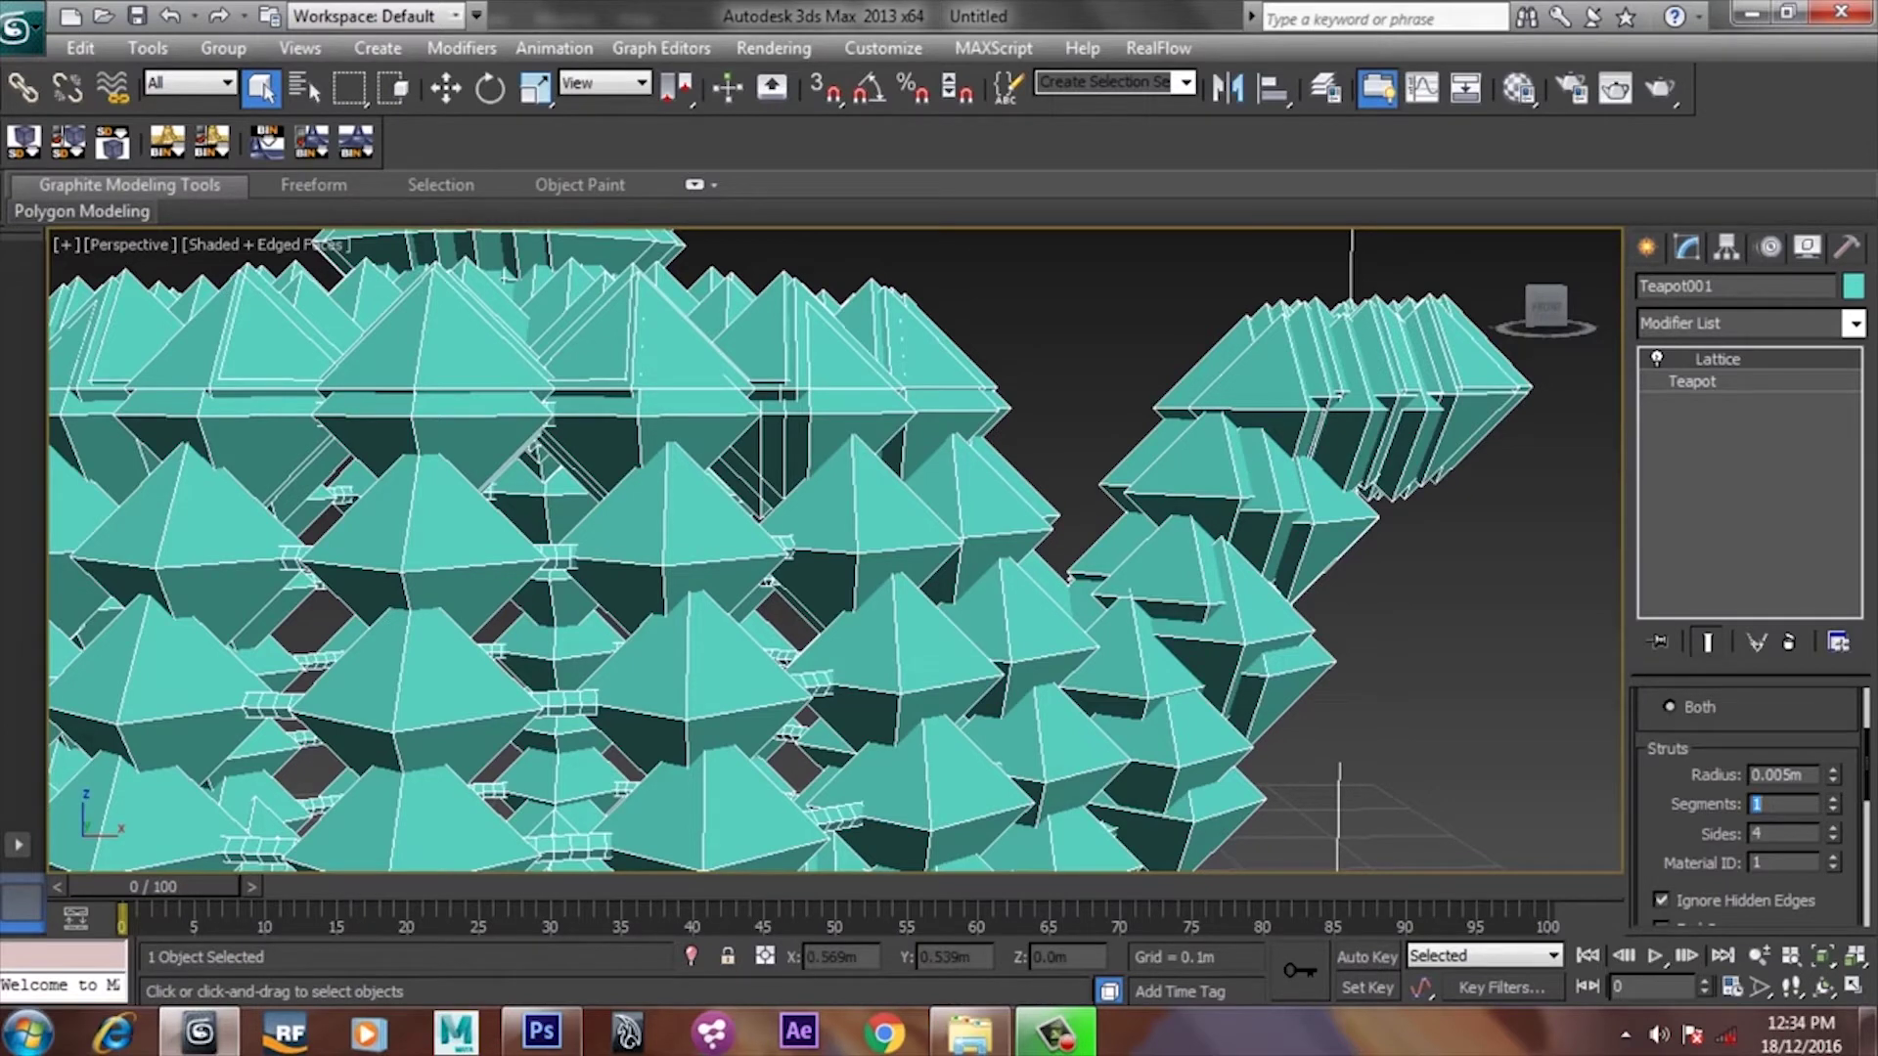
pyautogui.moveTo(1082, 511); pyautogui.dragTo(1201, 560, button='middle')
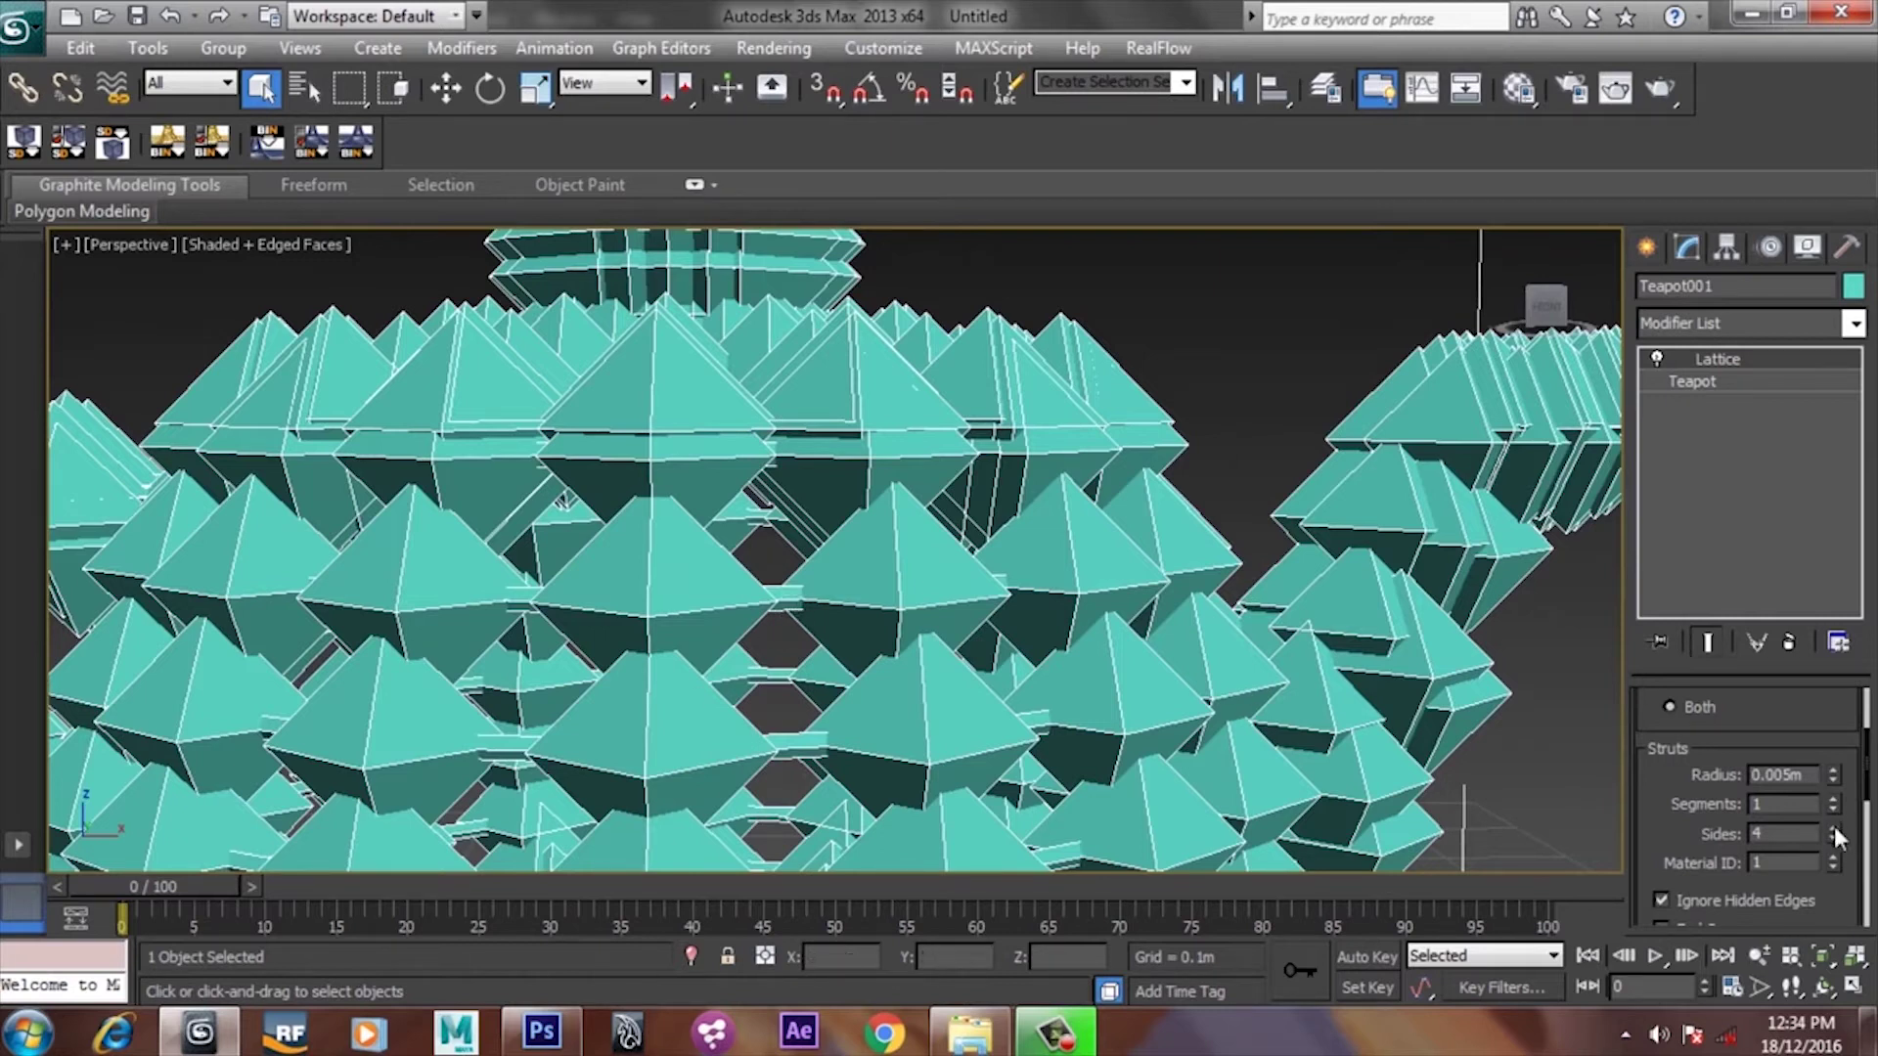
# Spin the strut sides up to 23, then set them to 3 and reveal the Joints settings.
pyautogui.click(1835, 827)
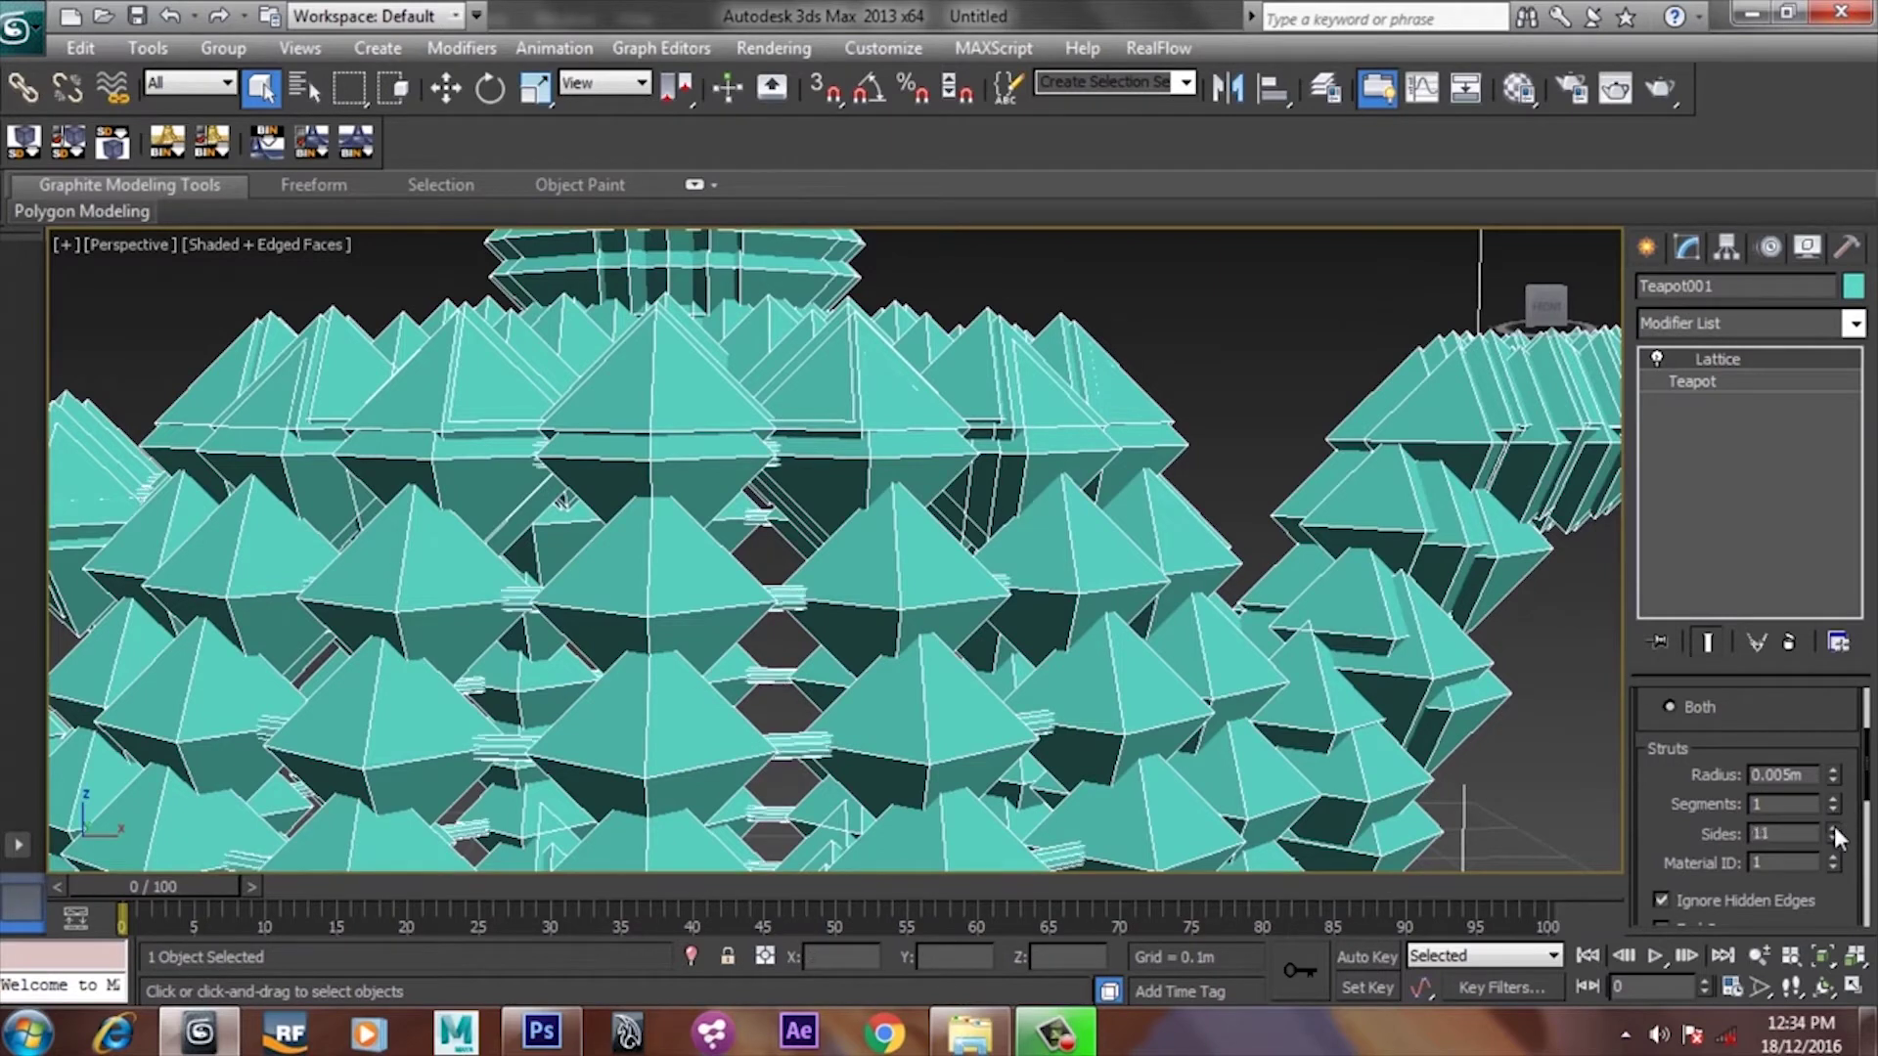
pyautogui.click(1836, 827)
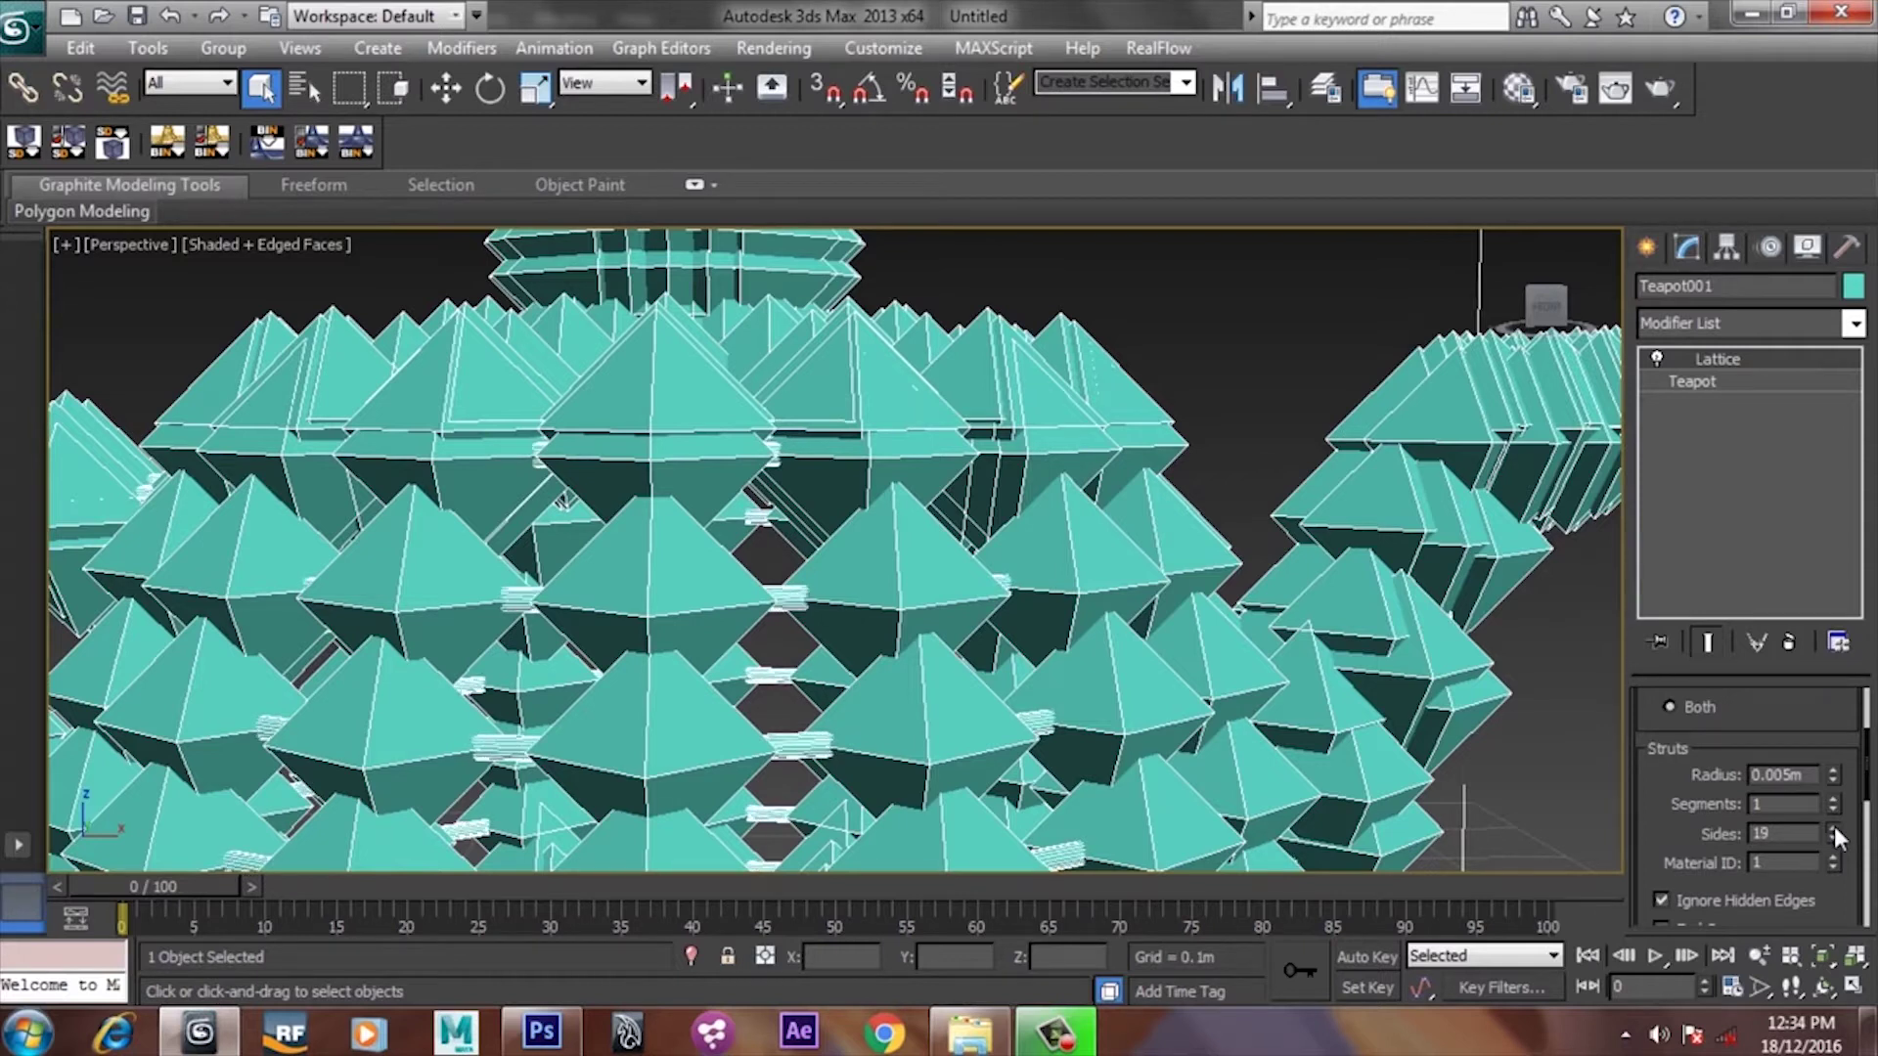
pyautogui.click(1834, 826)
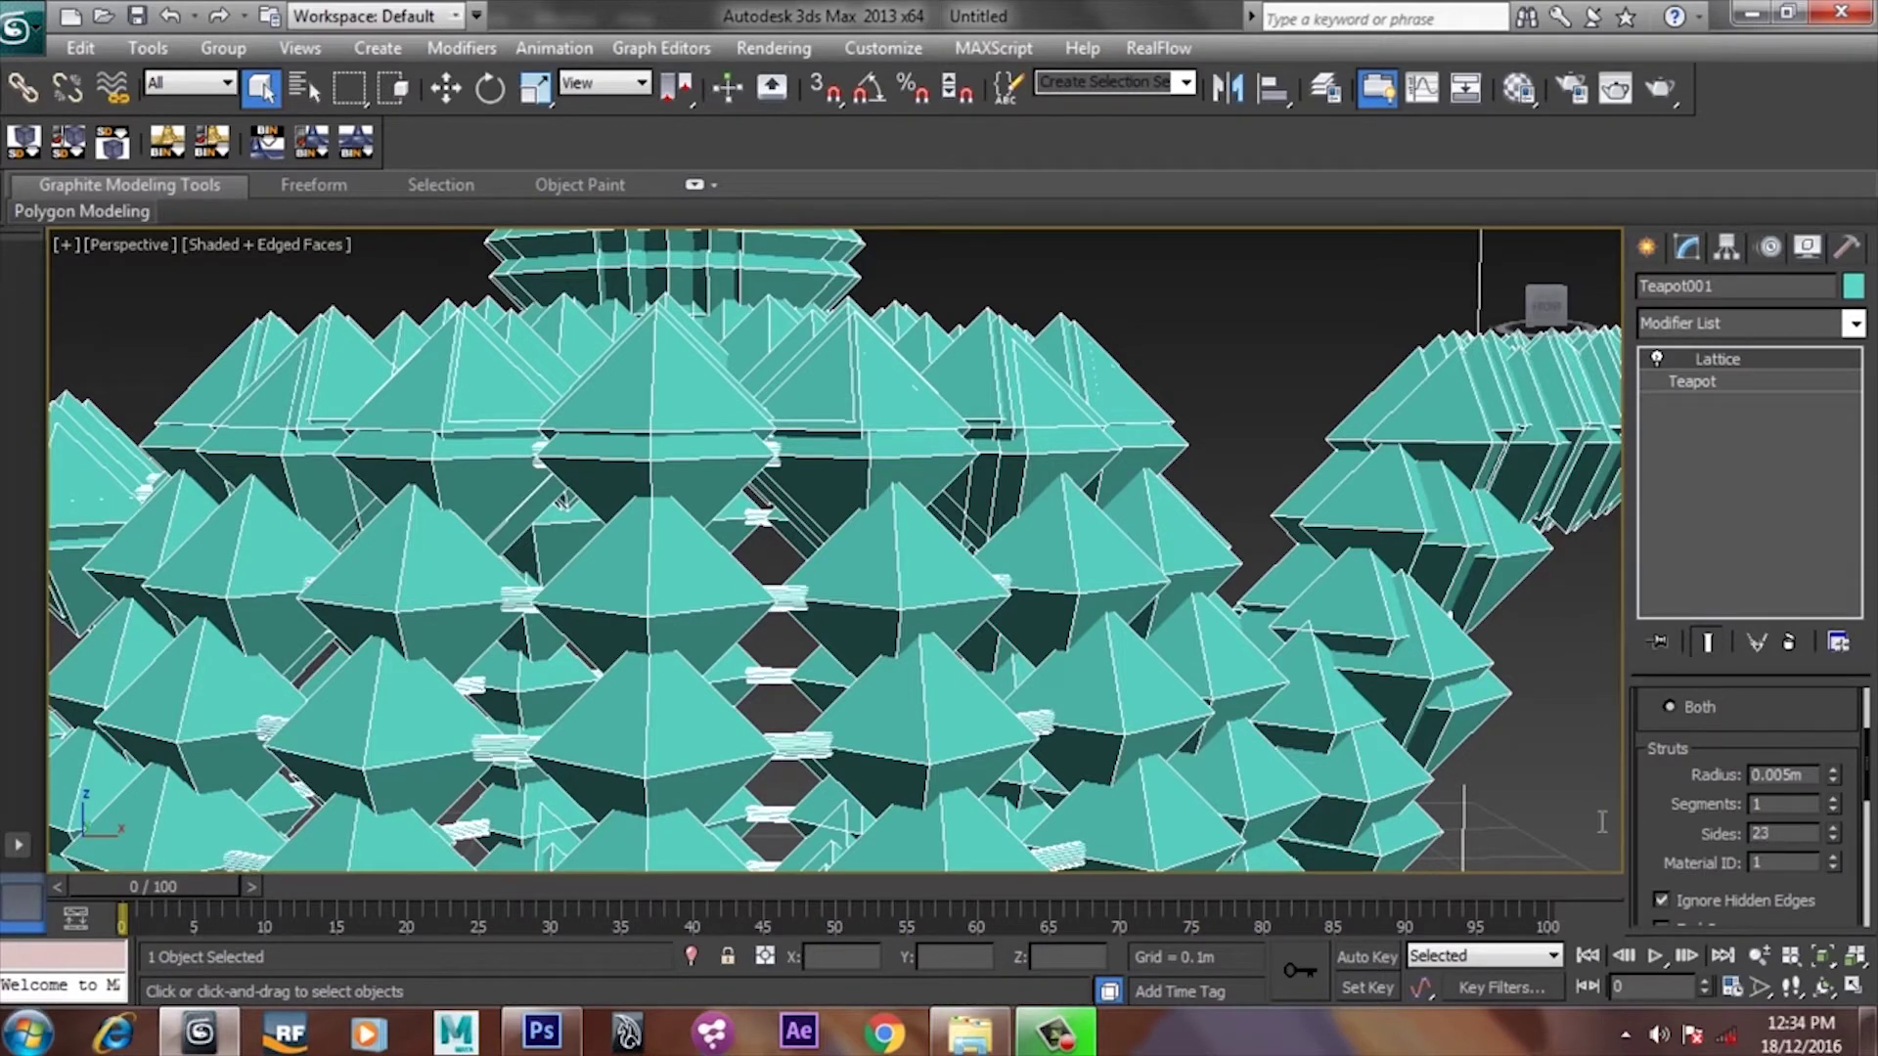
pyautogui.write('3')
pyautogui.press('Return')
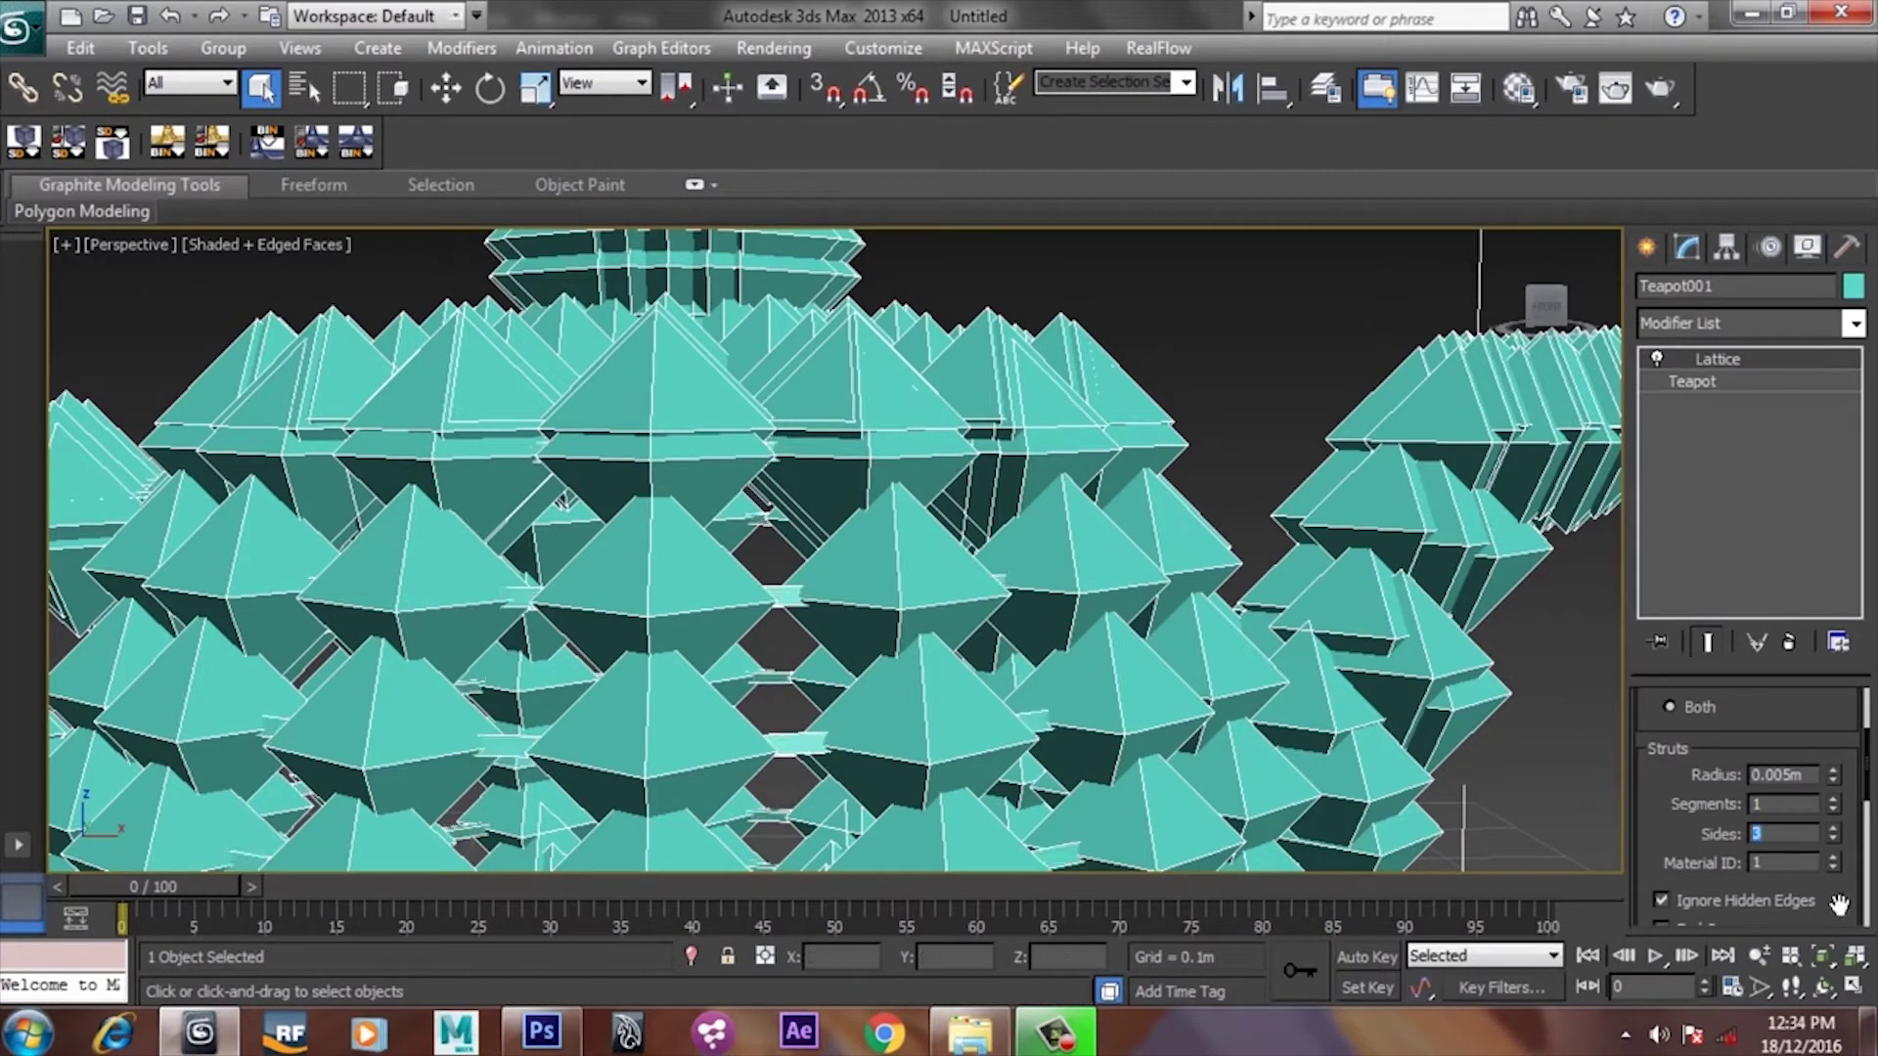
pyautogui.moveTo(1670, 847); pyautogui.dragTo(1669, 719)
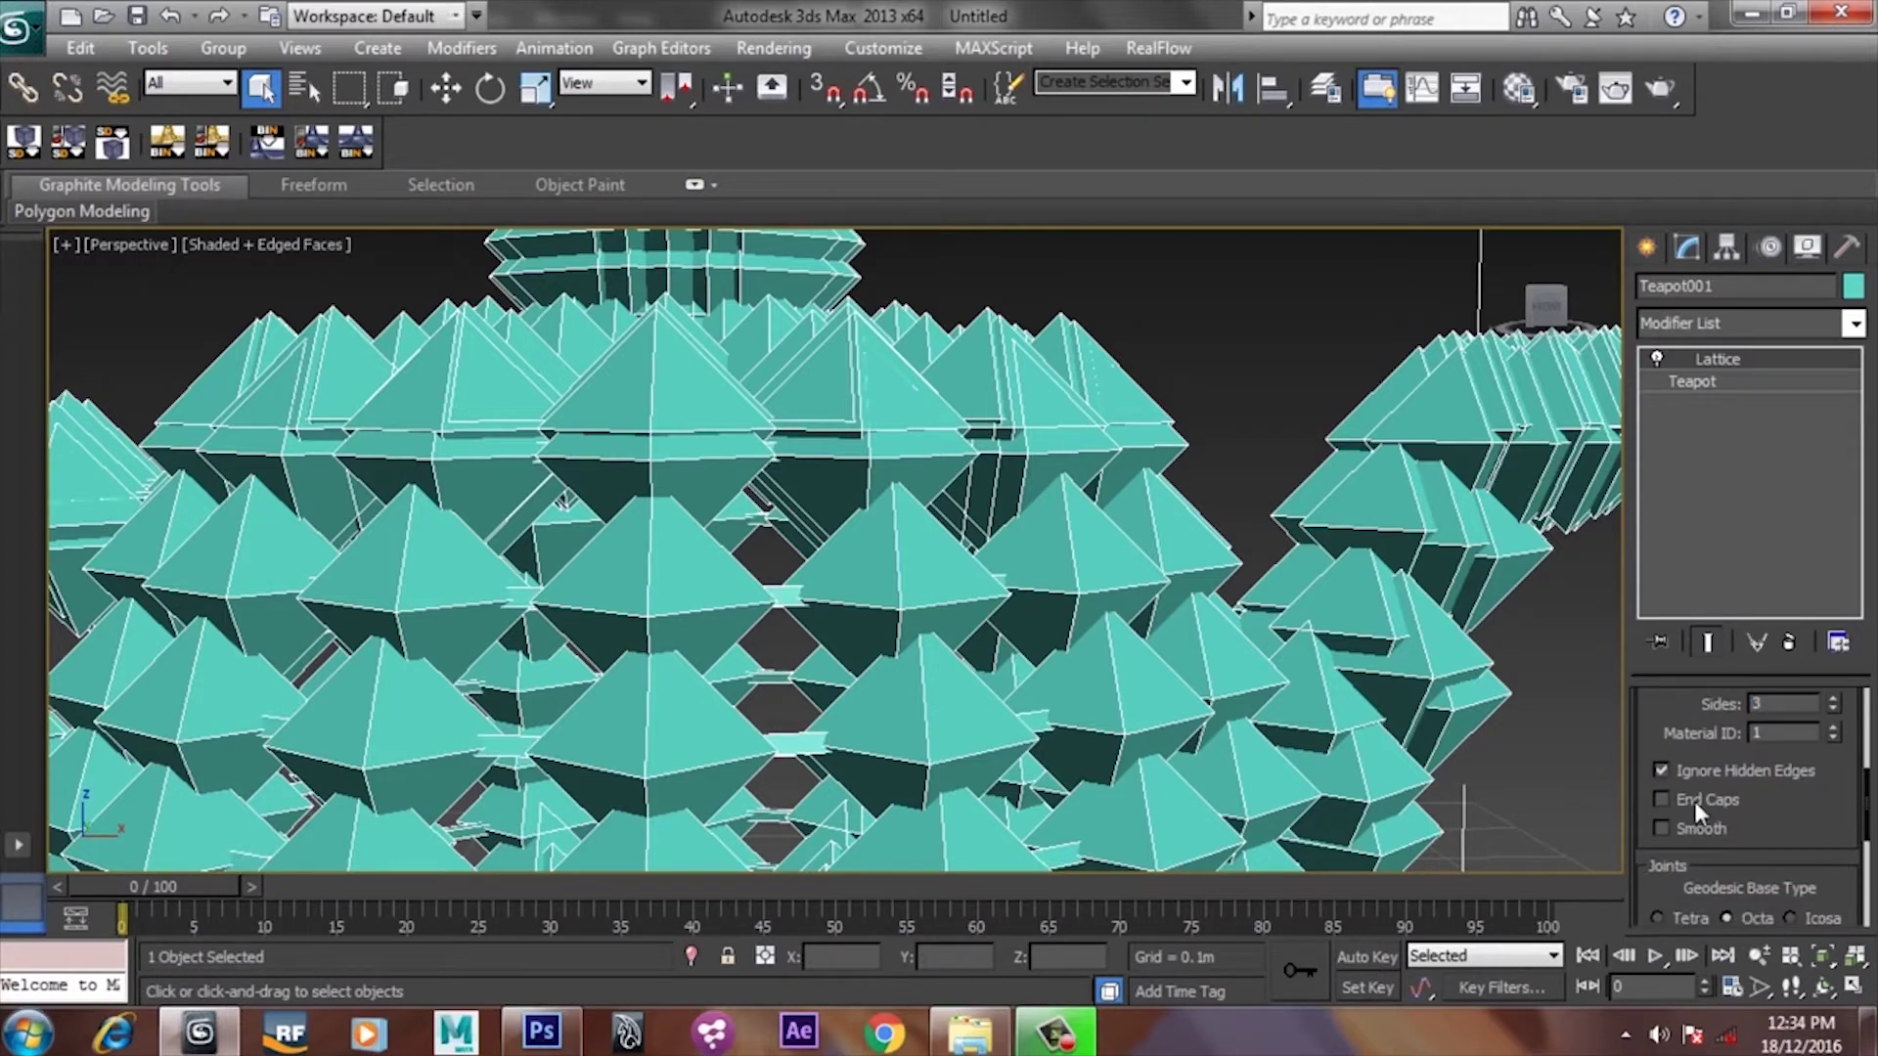
pyautogui.moveTo(1773, 840); pyautogui.dragTo(1774, 716)
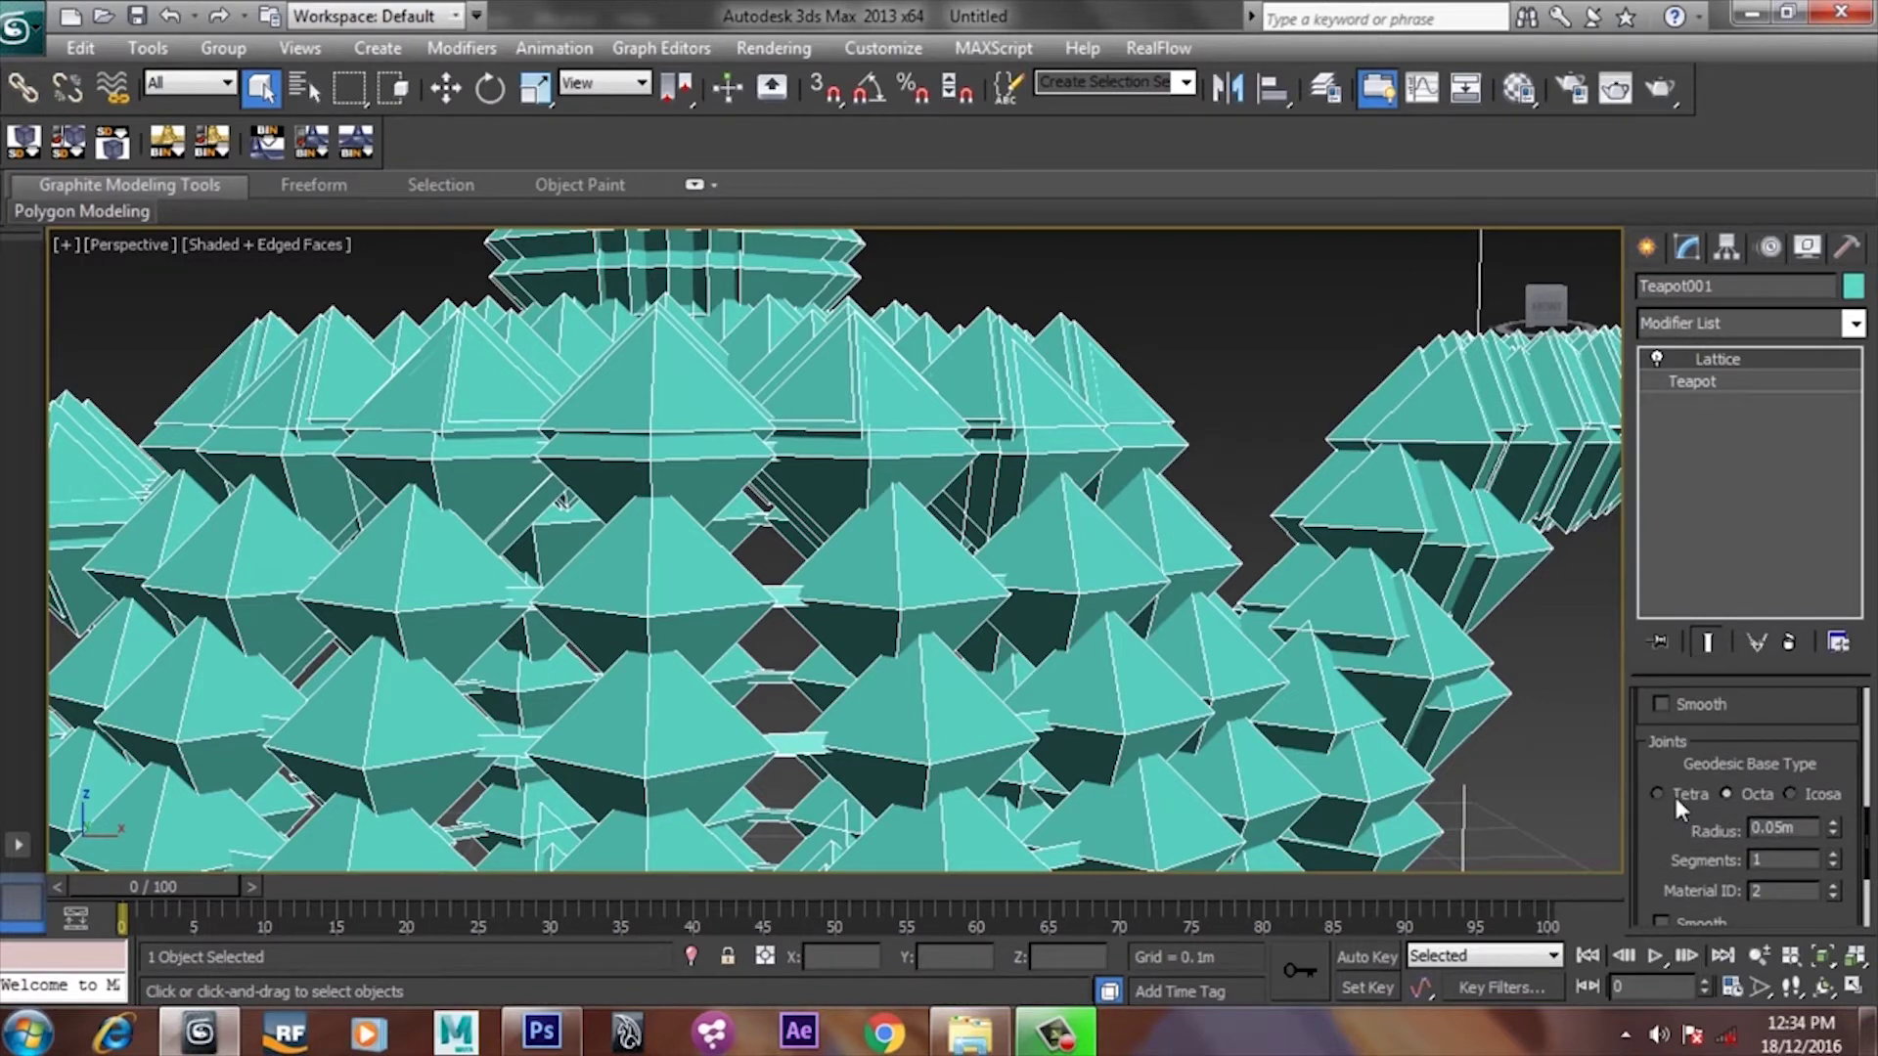
# Try Tetra and Octa joints, settle on Icosa, and shrink joint radius to 0.01 m.
pyautogui.click(1660, 794)
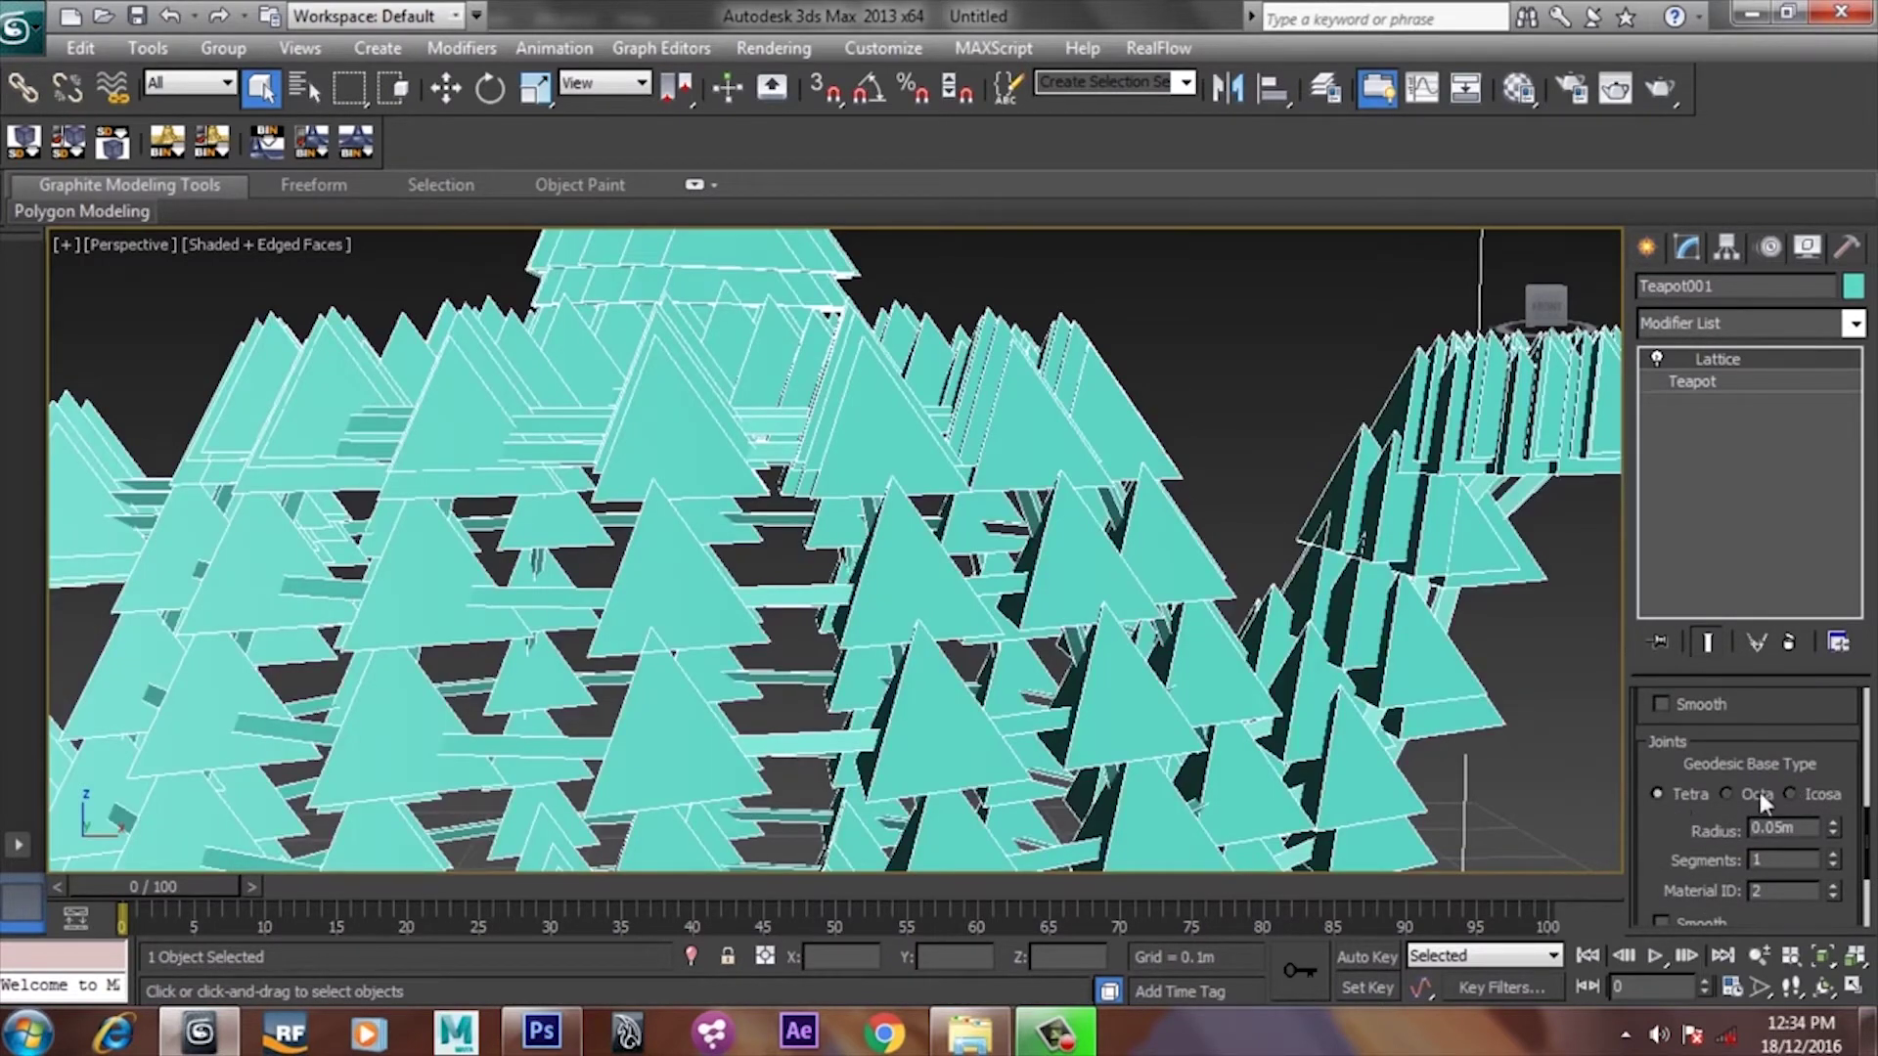
pyautogui.click(1729, 794)
pyautogui.click(1806, 793)
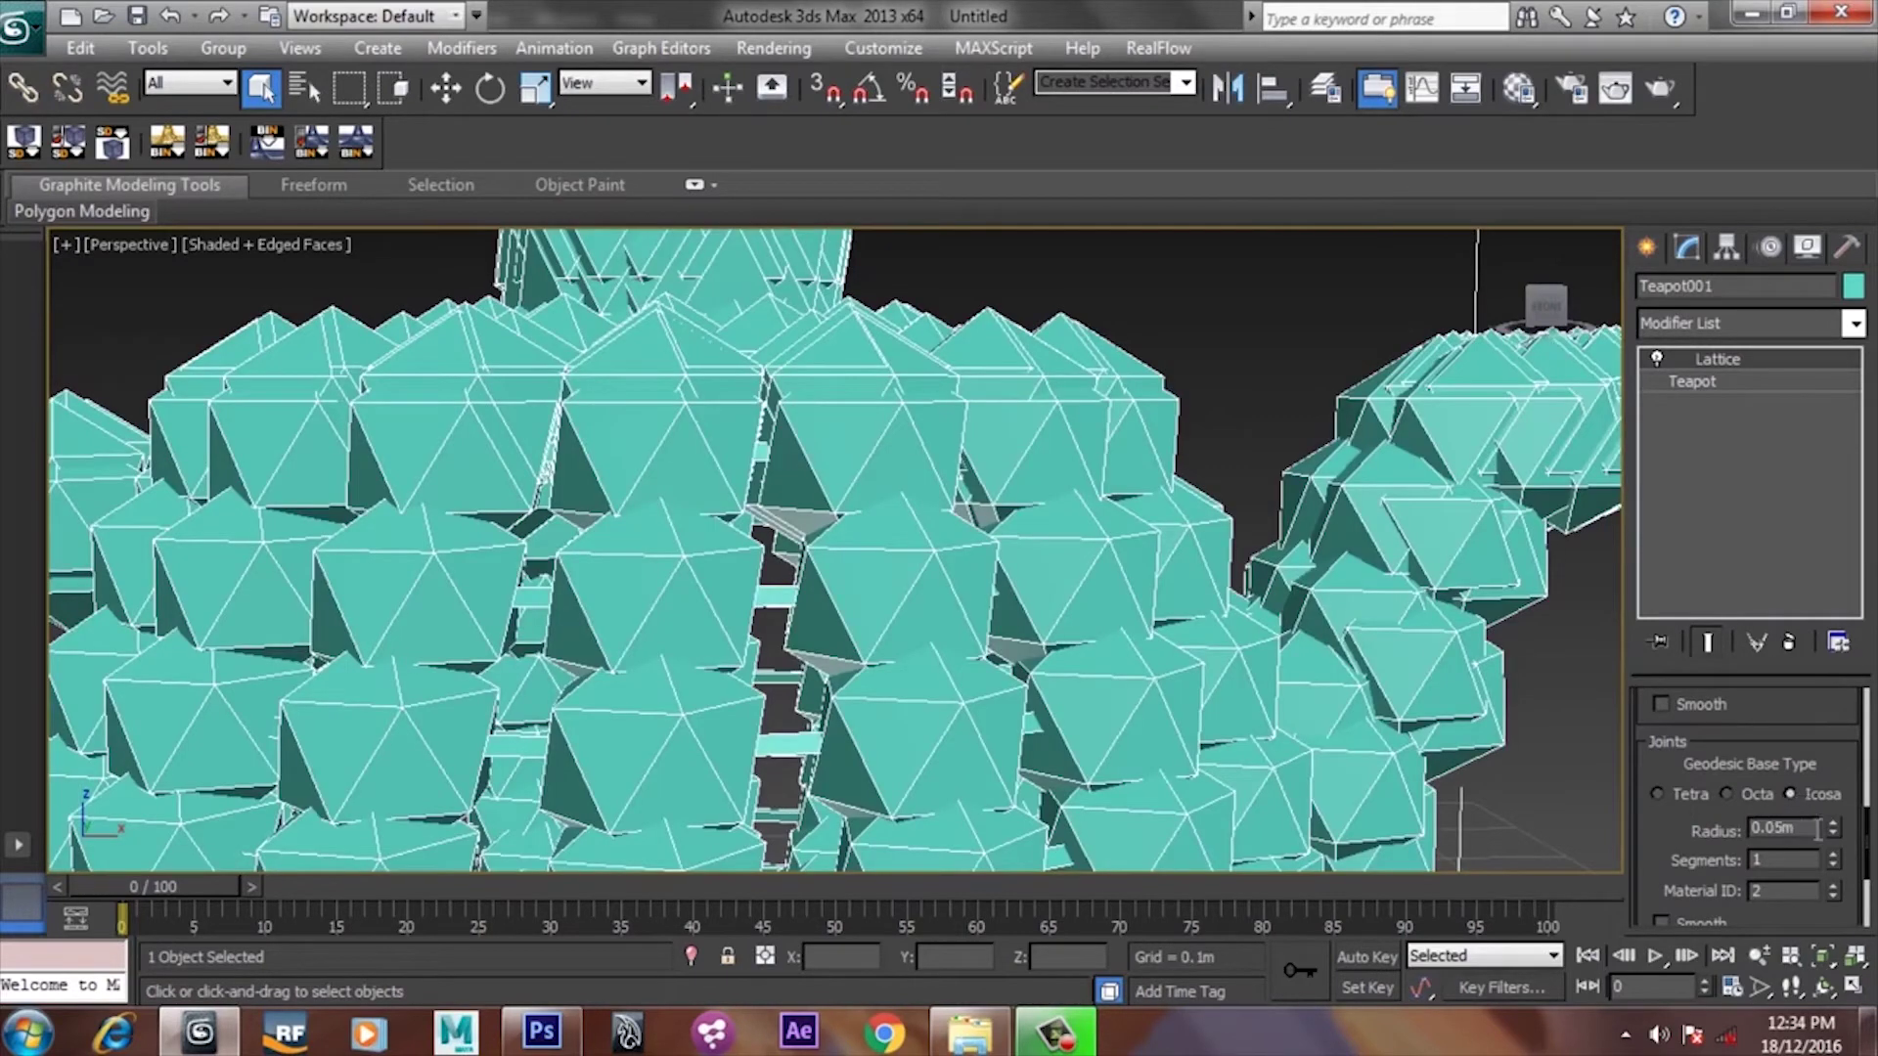
pyautogui.click(1831, 833)
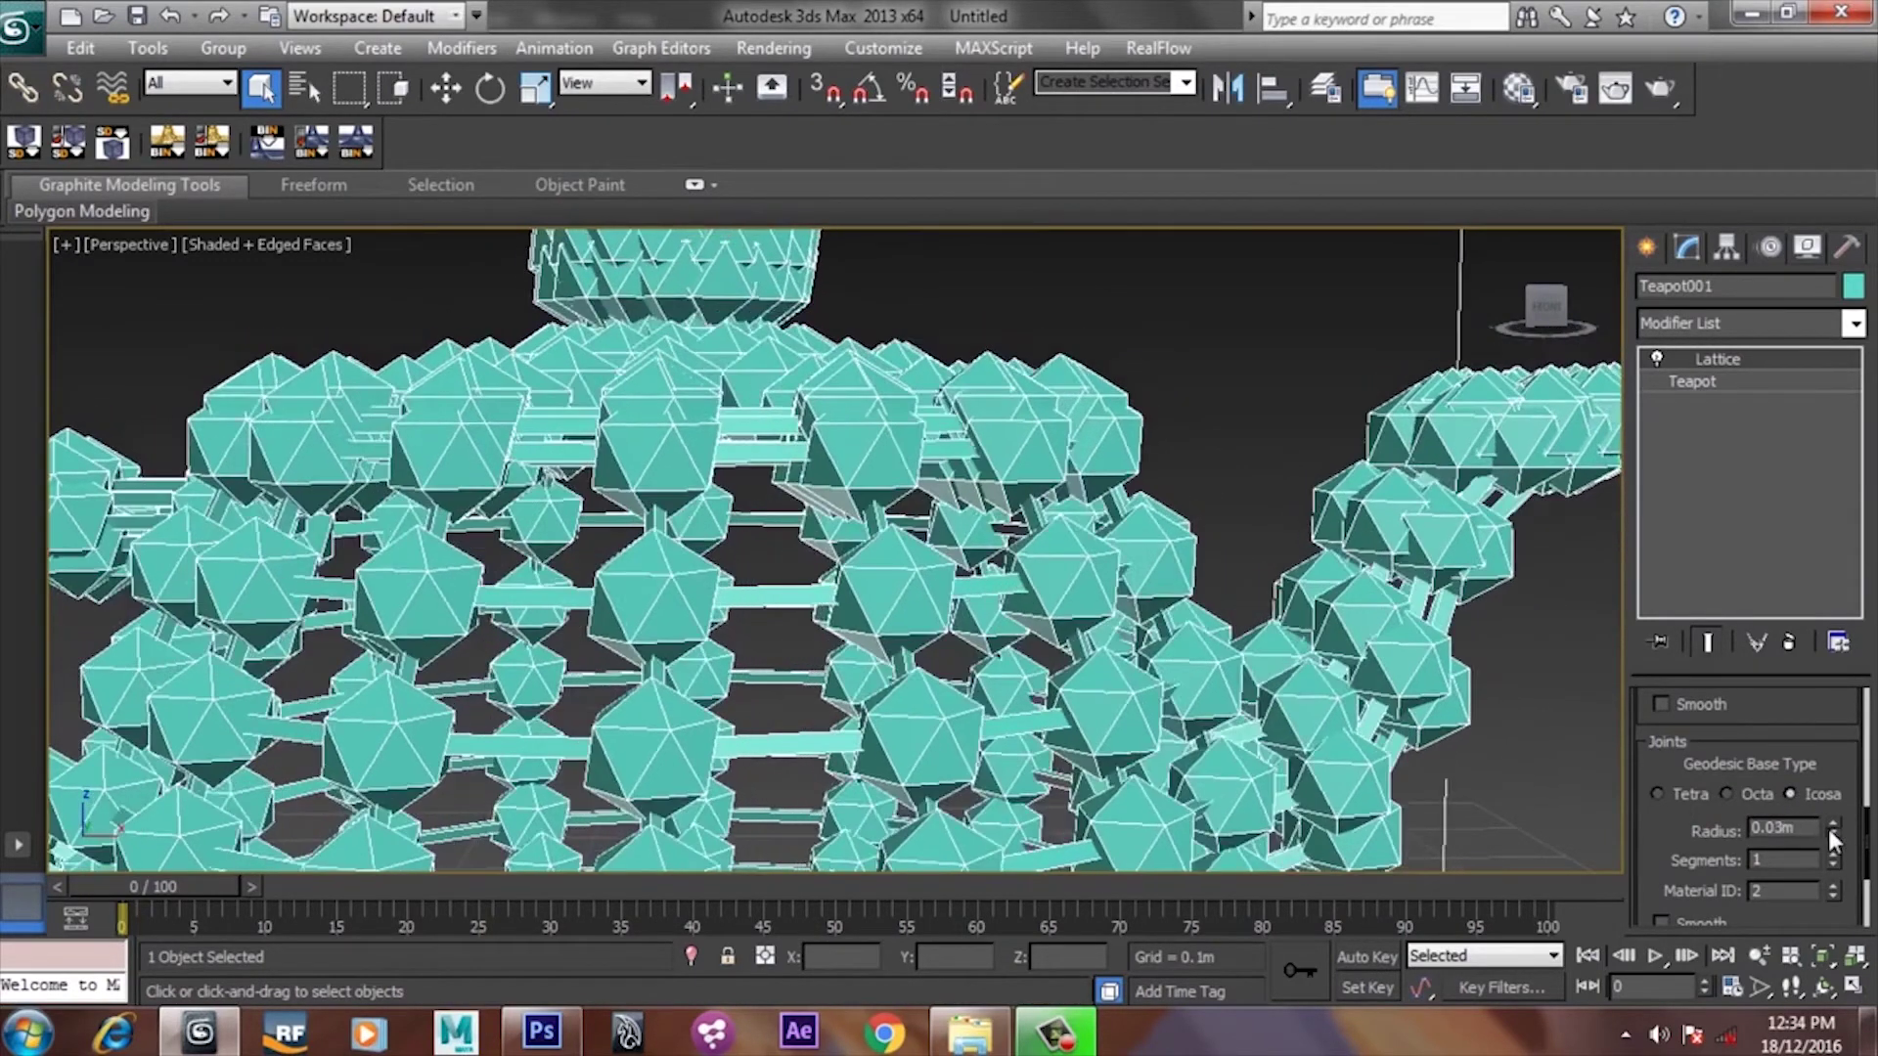
pyautogui.scroll(-3, 1365, 756)
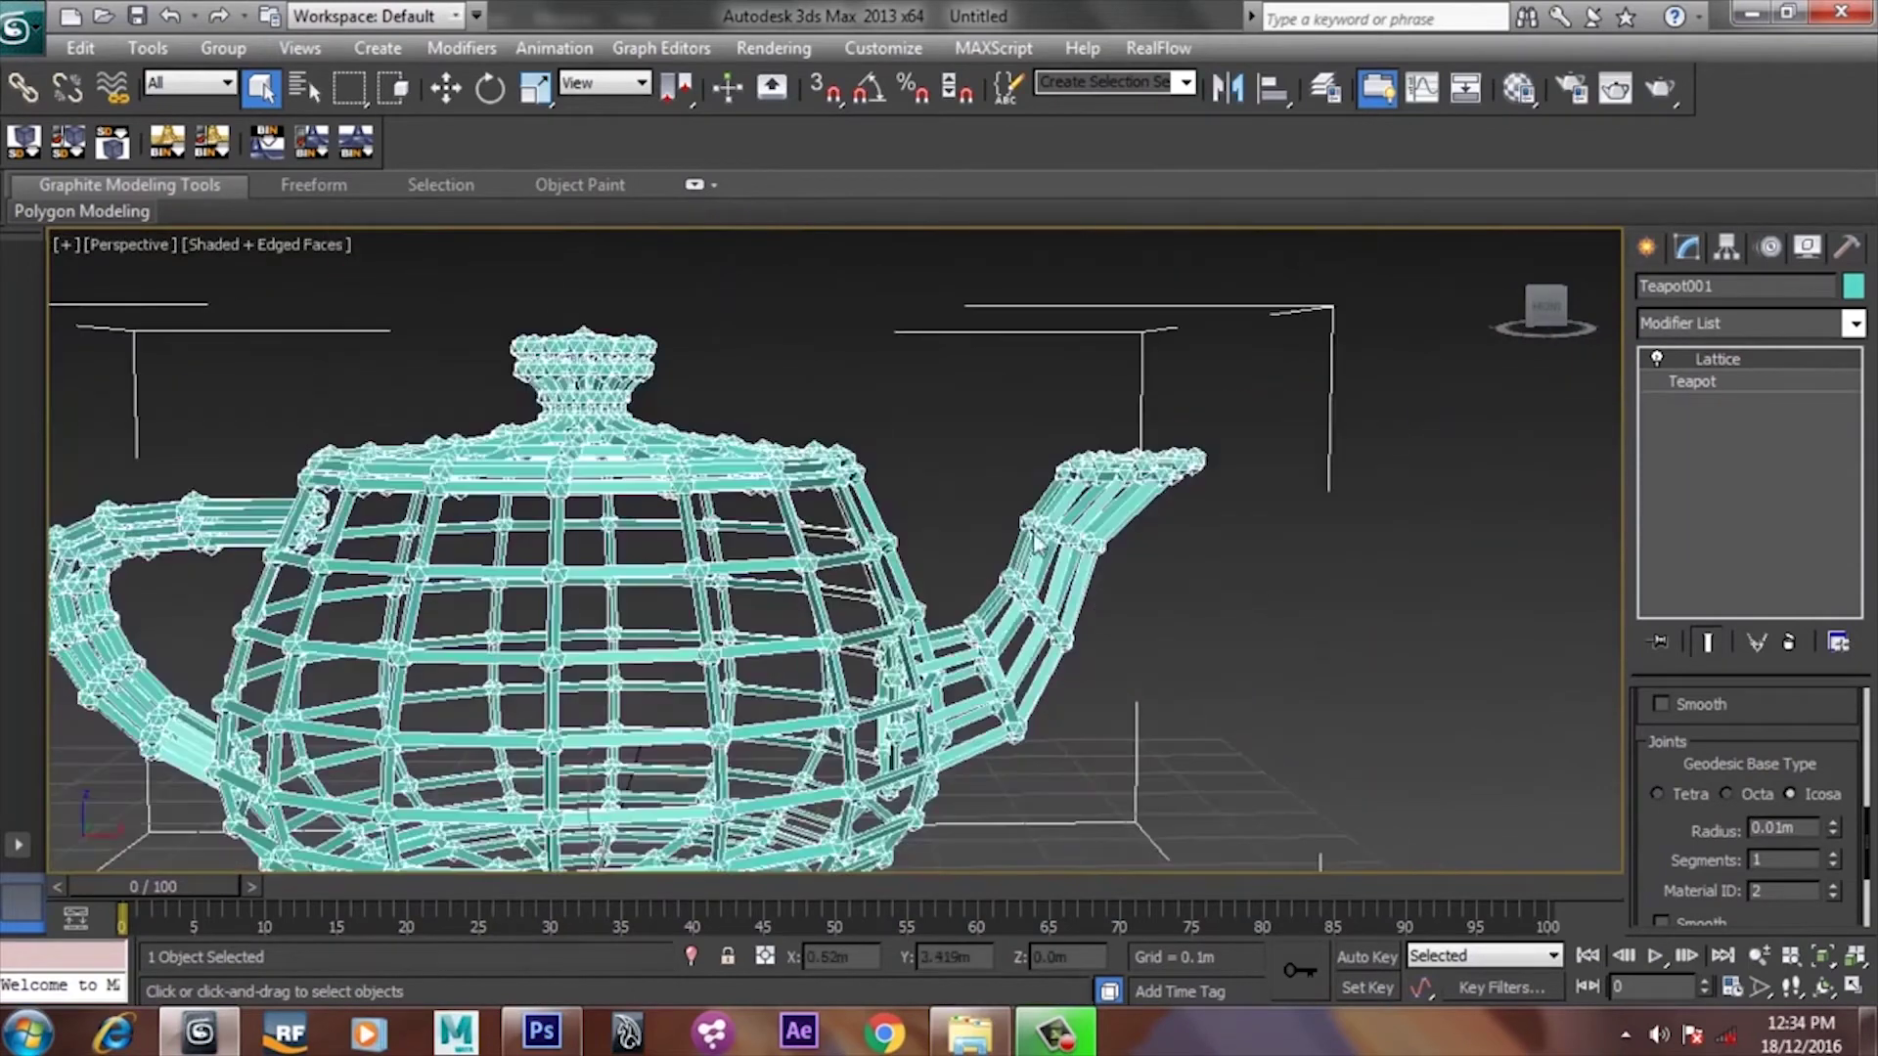
pyautogui.scroll(-2, 1086, 556)
# Raise the Icosa joint radius to 0.02 m and orbit around the teapot to inspect it.
pyautogui.moveTo(1207, 598)
pyautogui.keyDown('alt'); pyautogui.mouseDown(button='middle')
pyautogui.moveTo(1173, 624)
pyautogui.moveTo(1203, 617)
pyautogui.mouseUp(button='middle'); pyautogui.keyUp('alt')
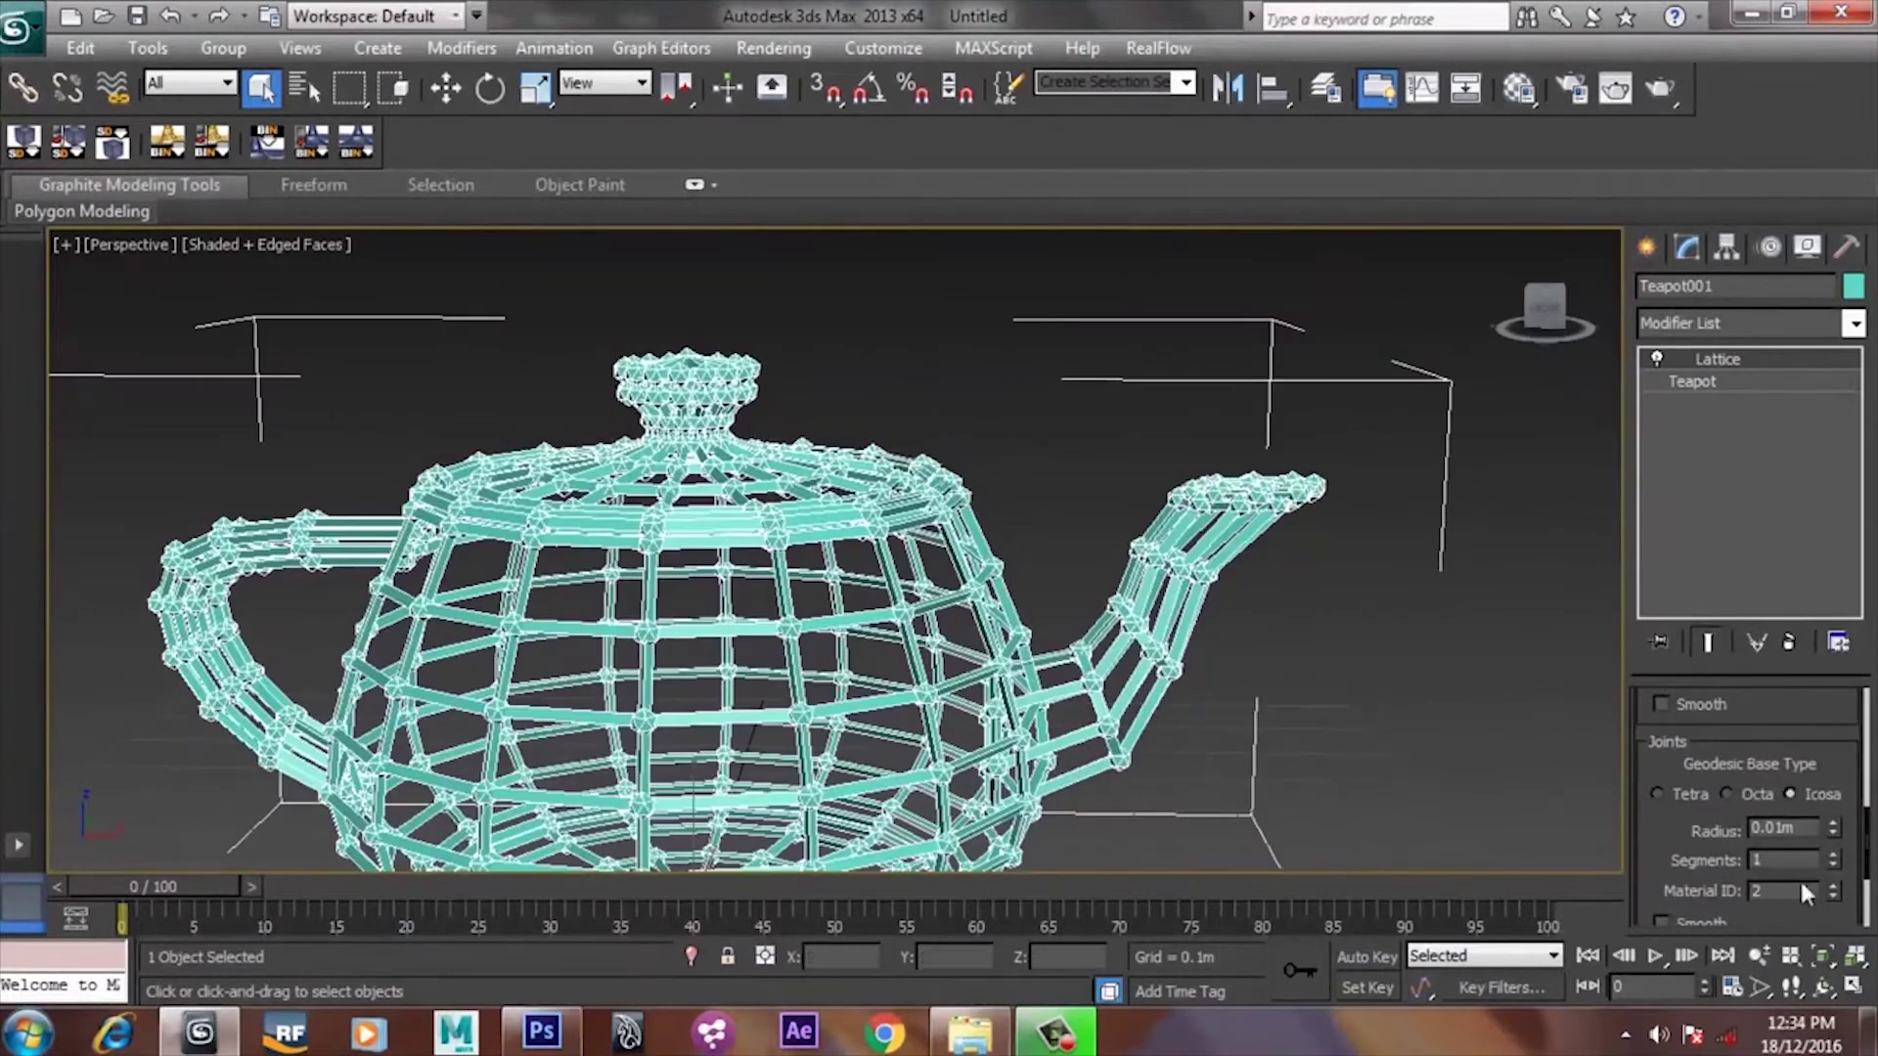
pyautogui.click(1834, 825)
pyautogui.scroll(2, 1216, 629)
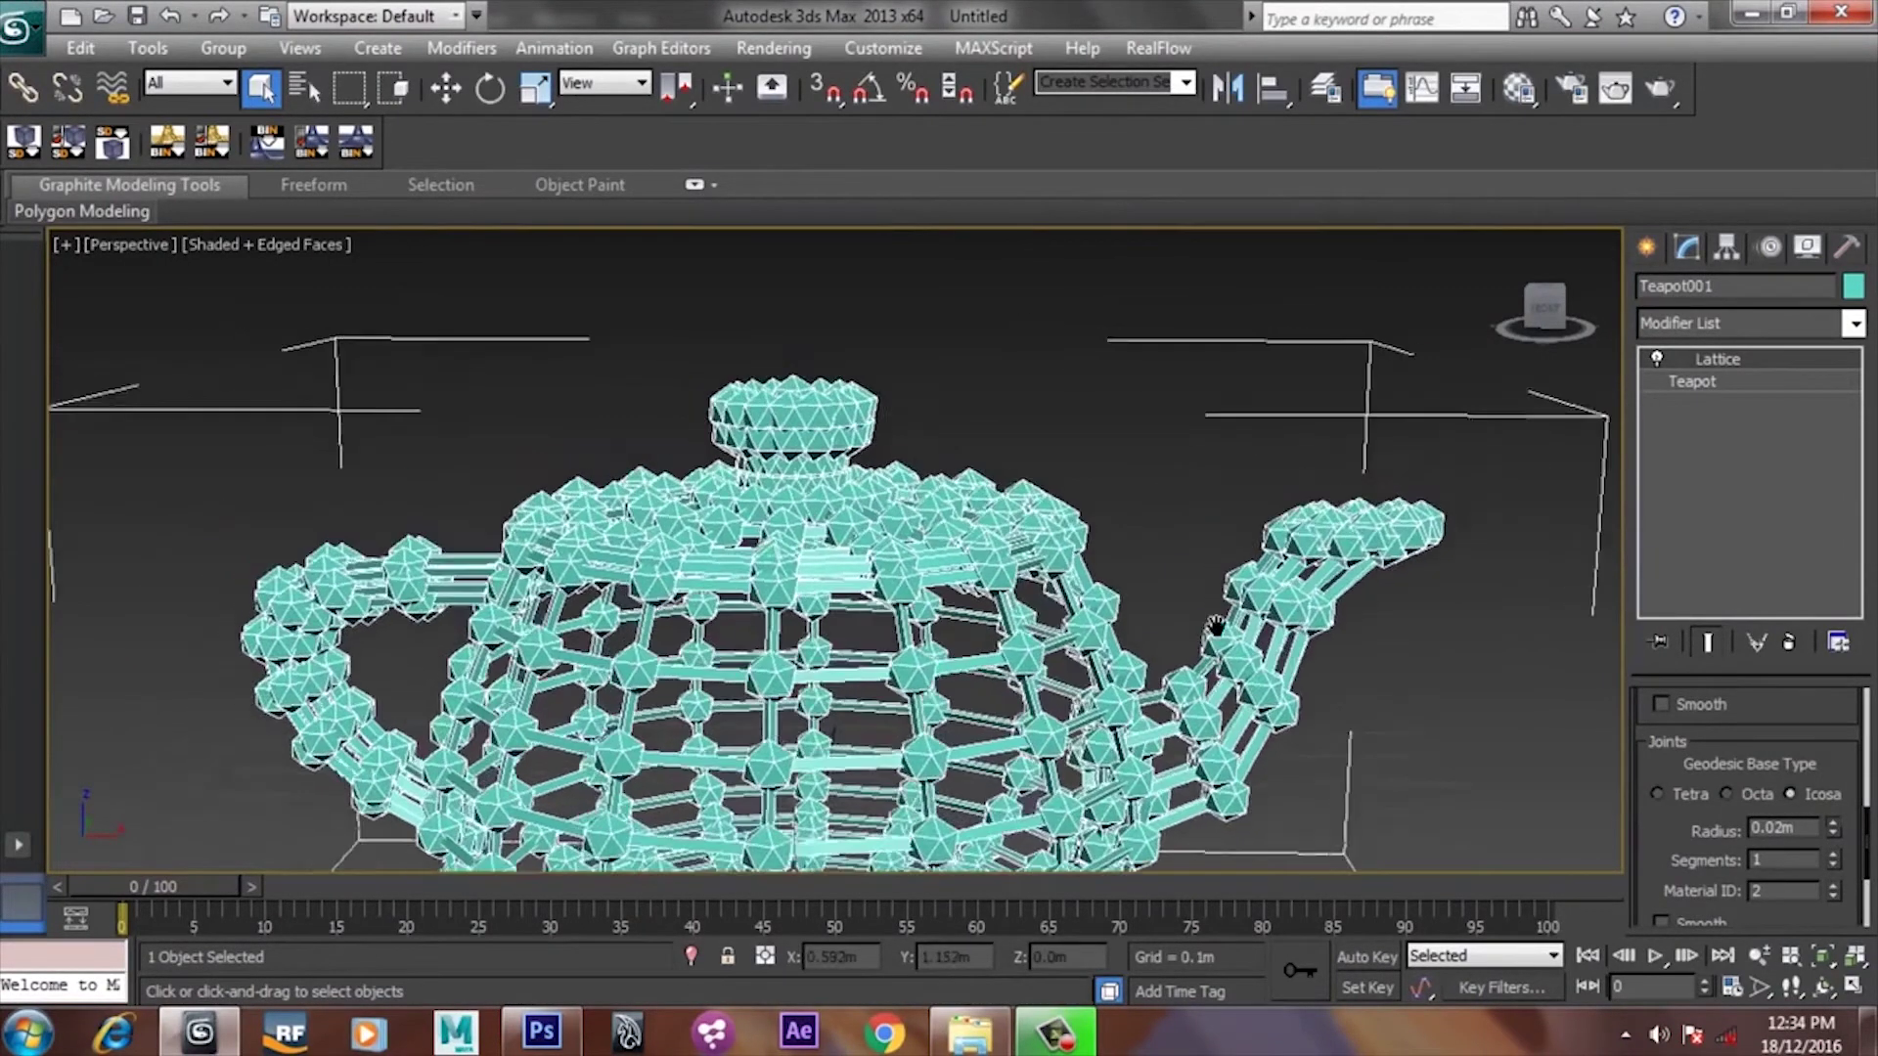
pyautogui.keyDown('alt'); pyautogui.moveTo(1217, 629); pyautogui.dragTo(1224, 559, button='middle'); pyautogui.keyUp('alt')
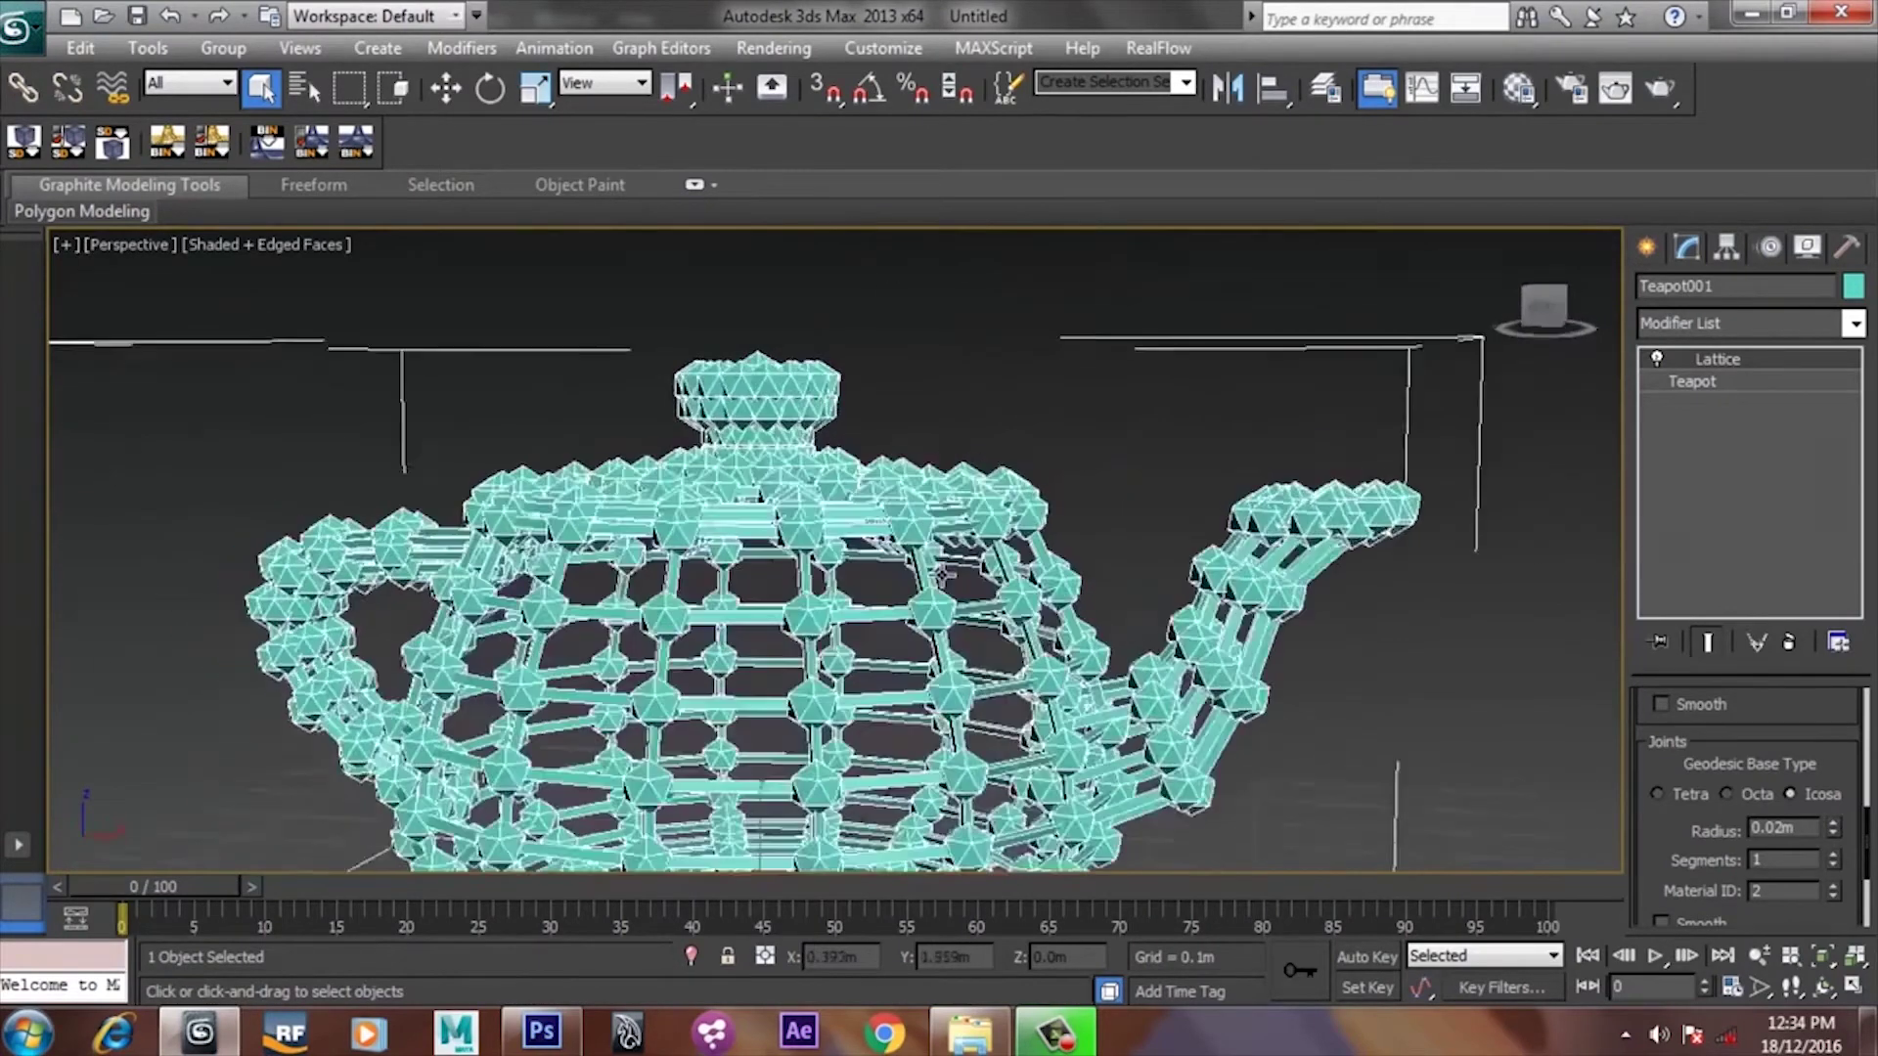
pyautogui.scroll(-3, 1178, 545)
pyautogui.keyDown('alt'); pyautogui.moveTo(1178, 544); pyautogui.dragTo(828, 652, button='middle'); pyautogui.keyUp('alt')
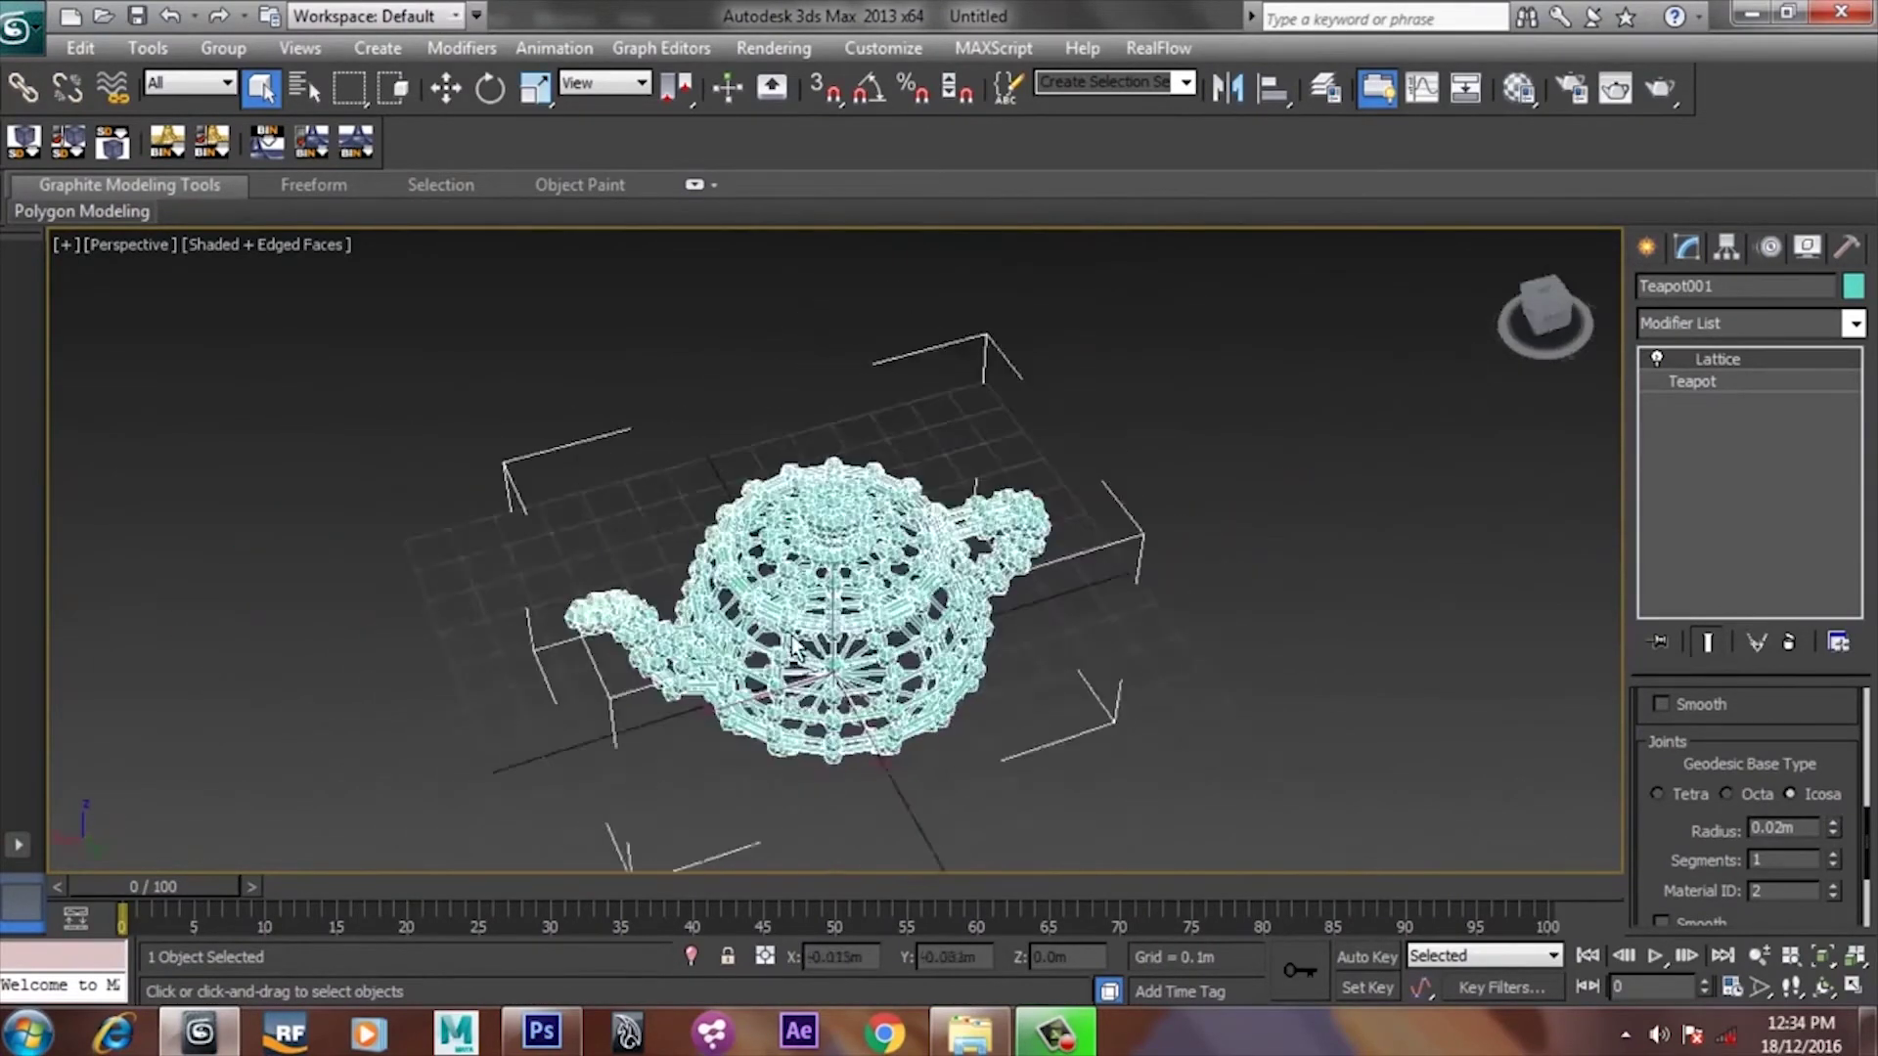
pyautogui.moveTo(827, 652)
pyautogui.keyDown('alt'); pyautogui.mouseDown(button='middle')
pyautogui.moveTo(1213, 565)
pyautogui.moveTo(1098, 548)
pyautogui.mouseUp(button='middle'); pyautogui.keyUp('alt')
pyautogui.scroll(3, 1098, 547)
pyautogui.scroll(2, 1098, 547)
pyautogui.scroll(2, 1098, 548)
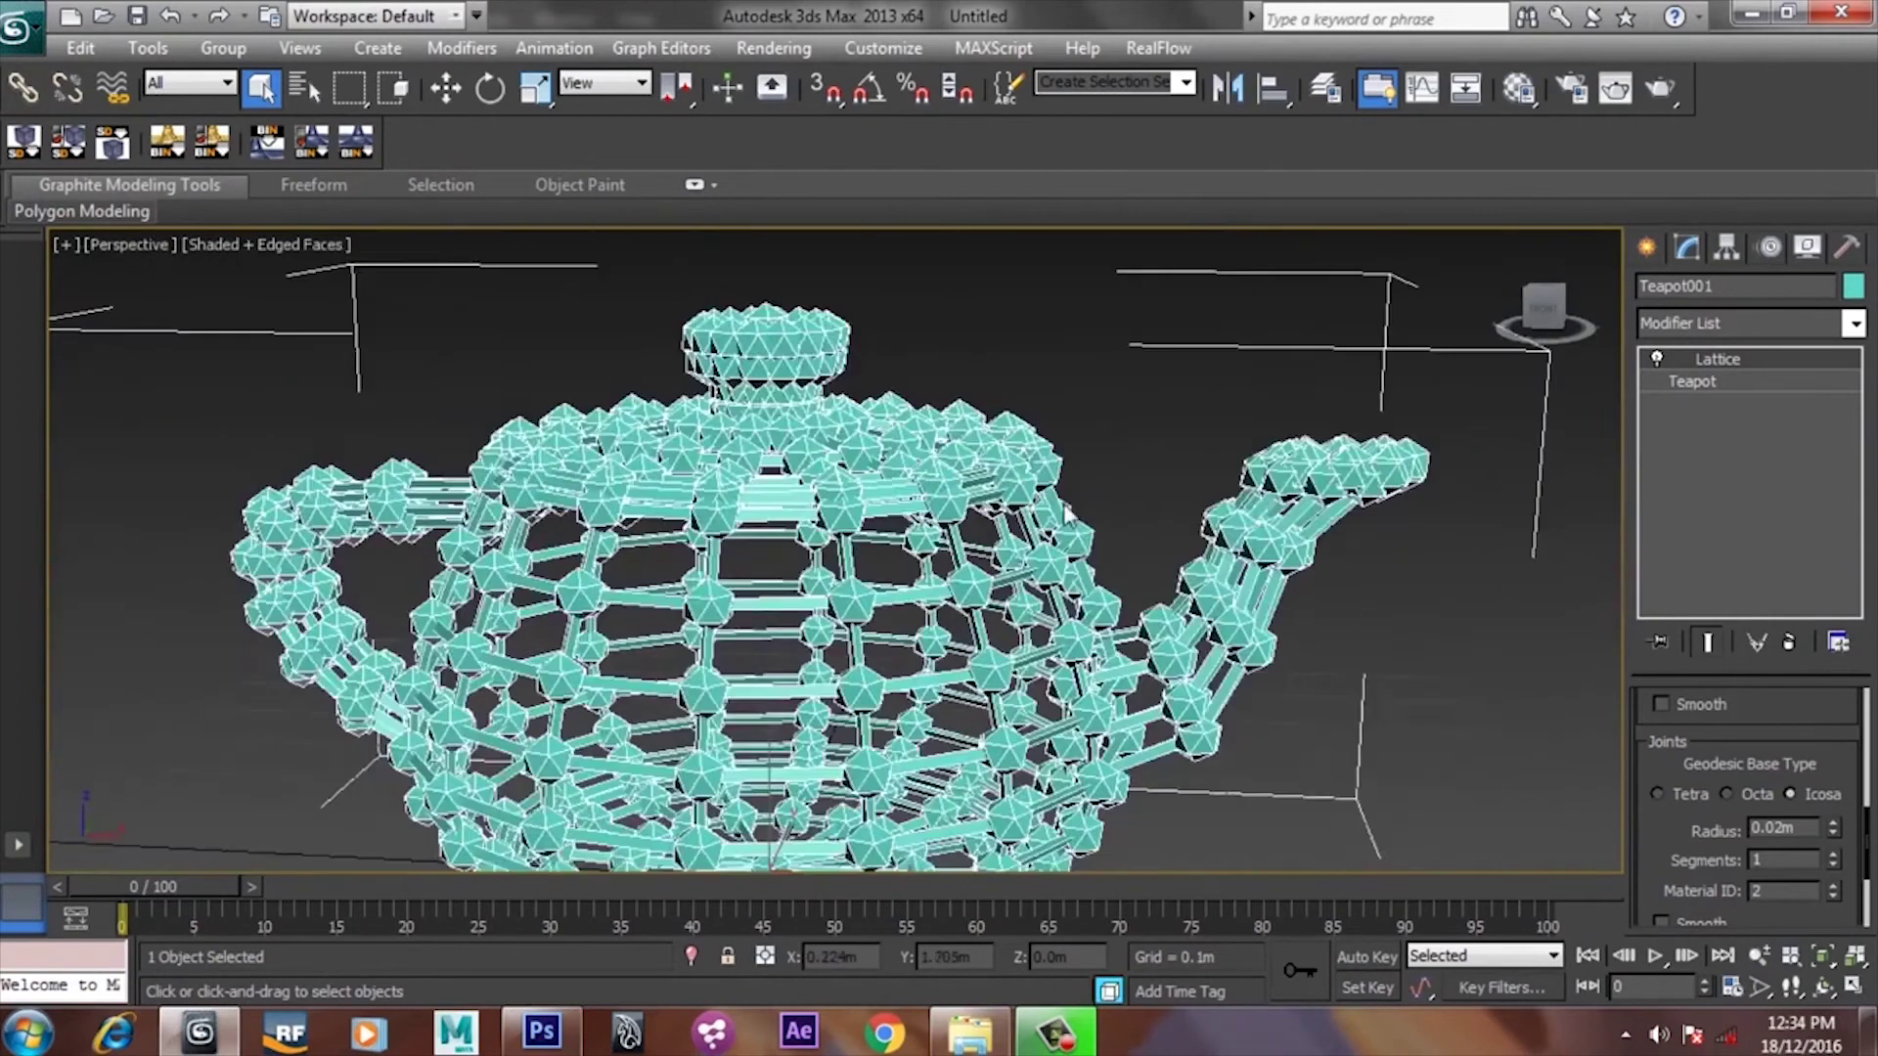
pyautogui.keyDown('alt'); pyautogui.moveTo(1067, 515); pyautogui.dragTo(1340, 567, button='middle'); pyautogui.keyUp('alt')
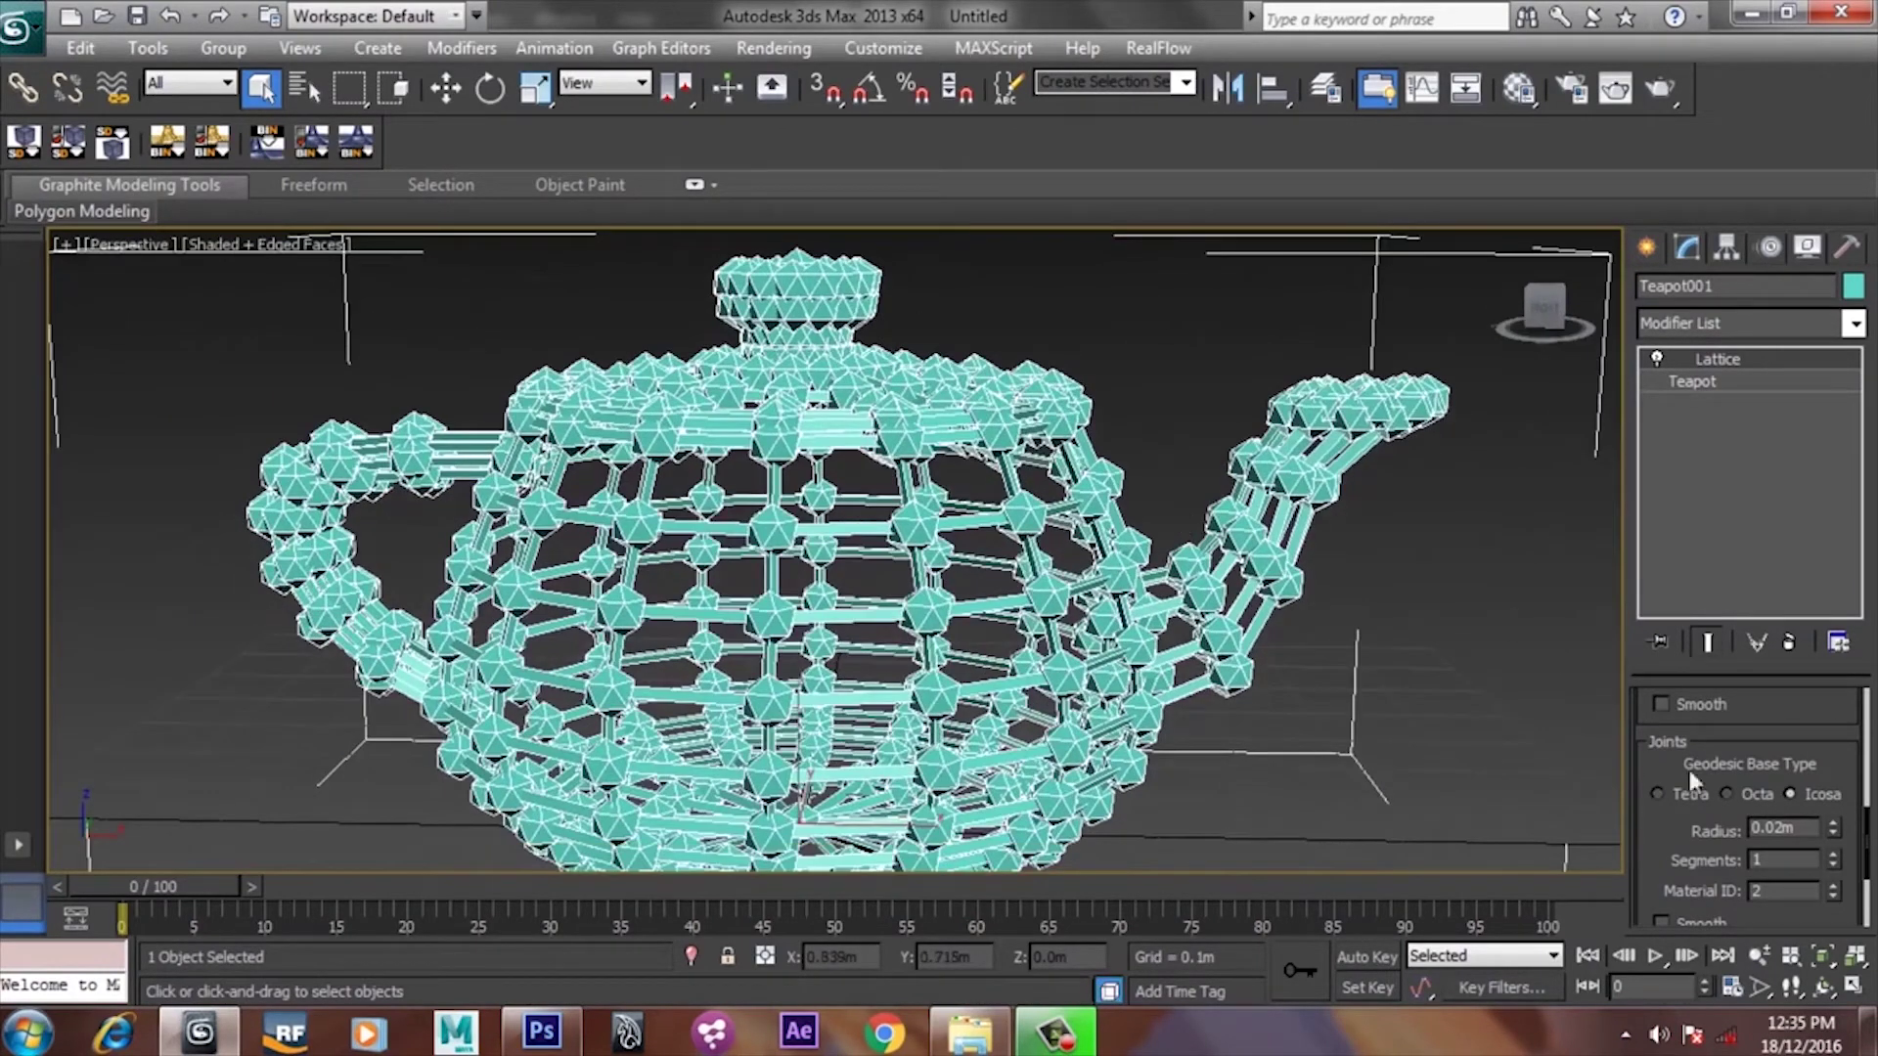
pyautogui.click(1833, 854)
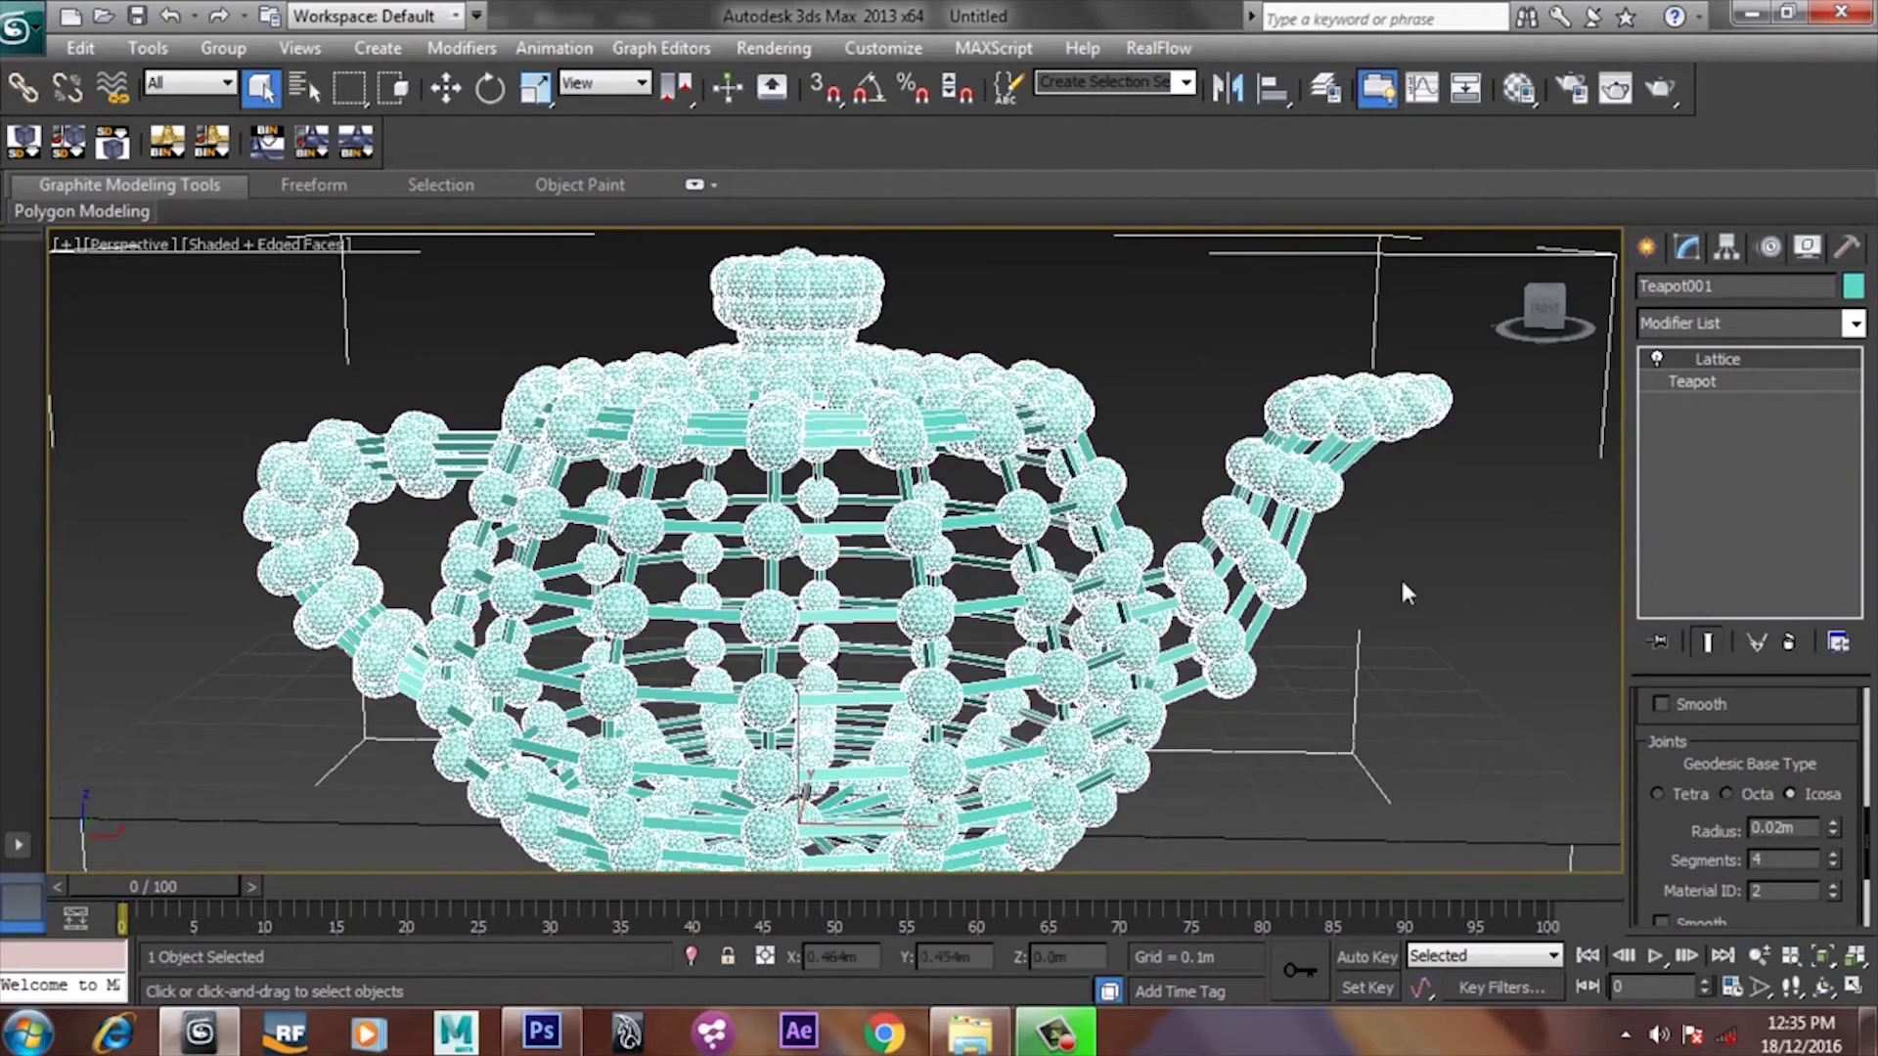
pyautogui.click(1402, 584)
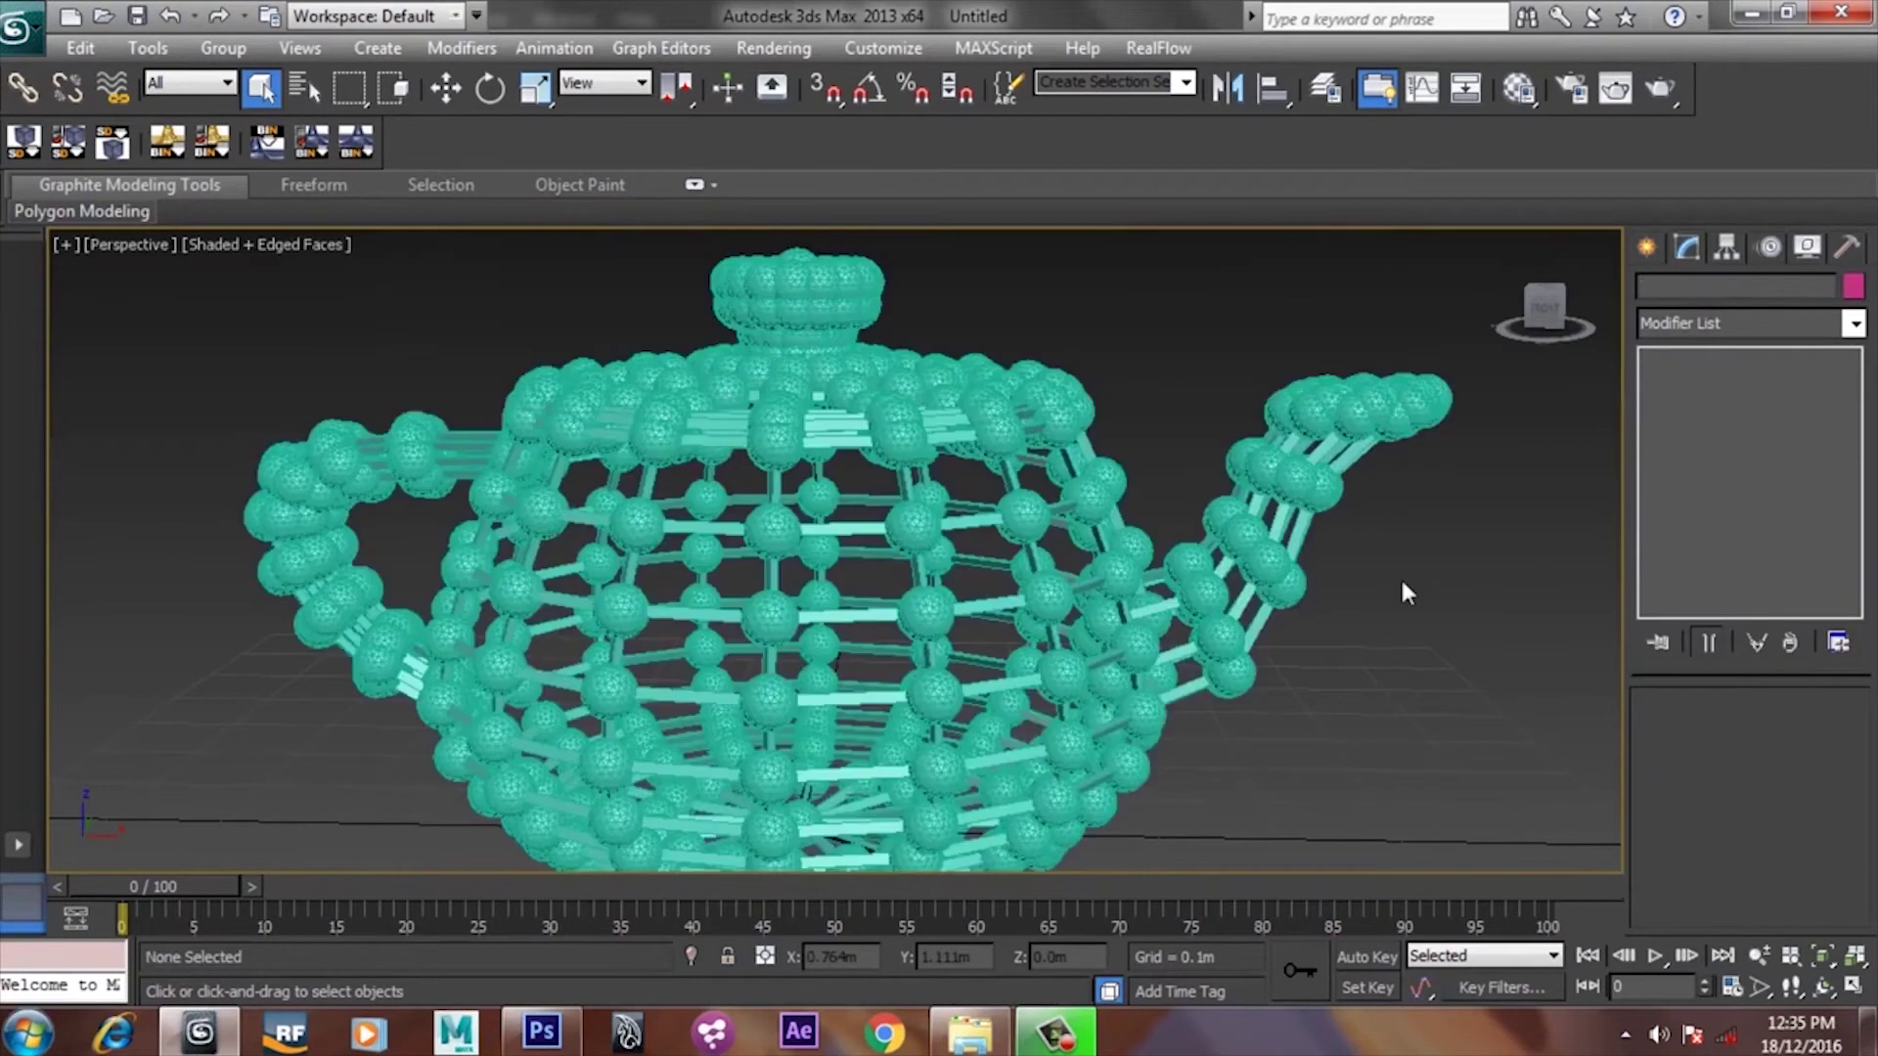
pyautogui.click(1233, 551)
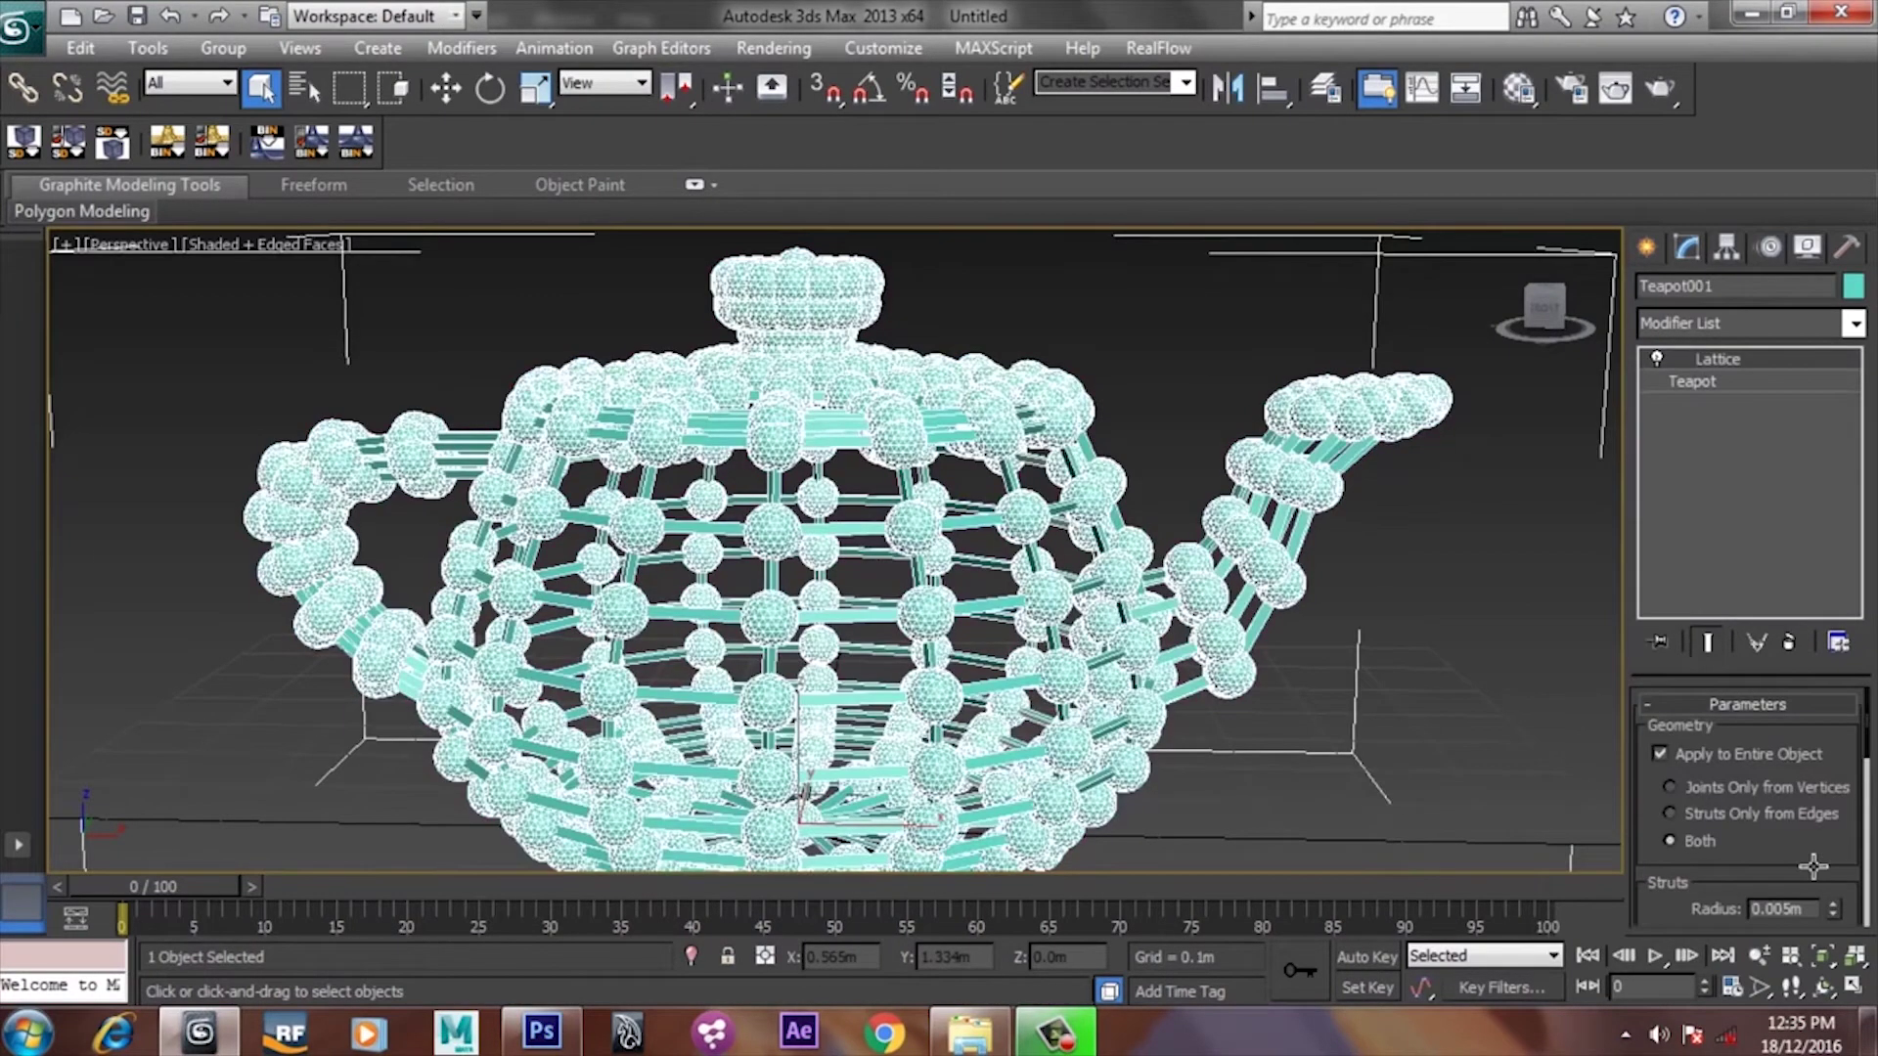
pyautogui.scroll(-3, 1814, 593)
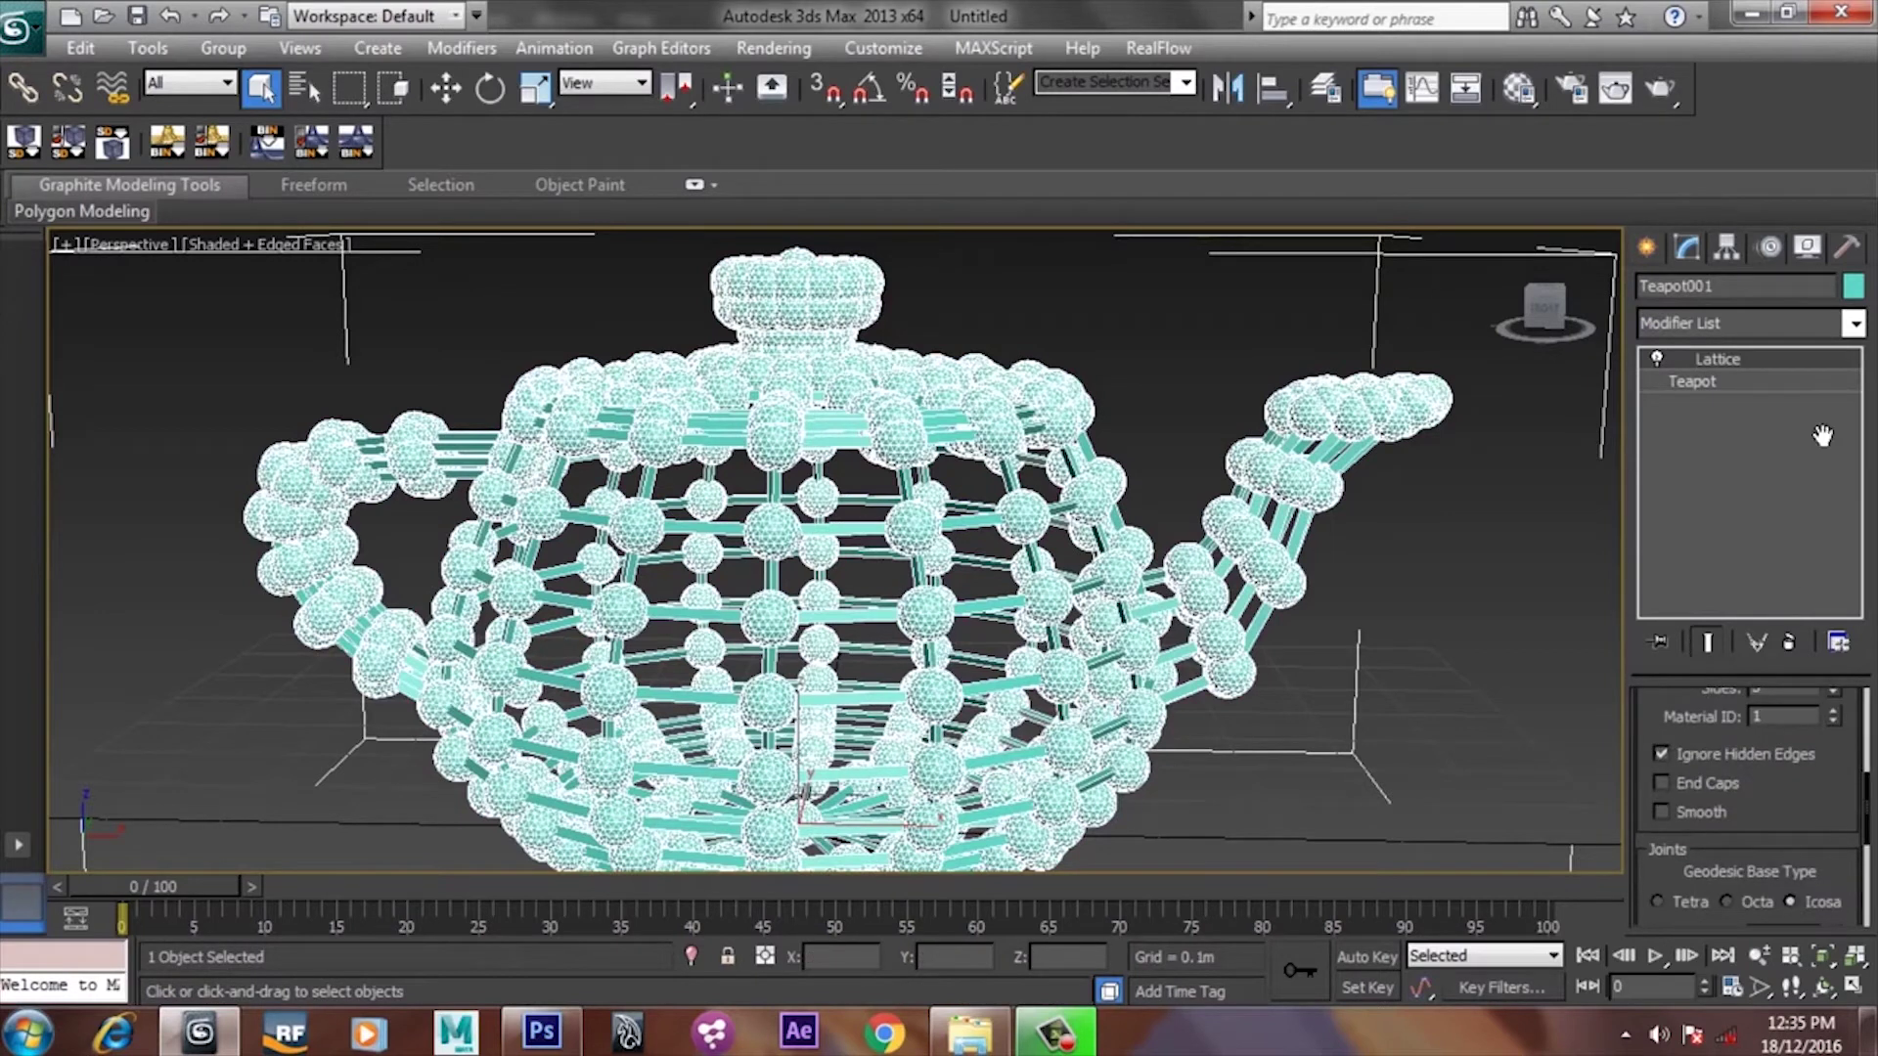
pyautogui.scroll(-3, 1821, 437)
pyautogui.scroll(-1, 1825, 412)
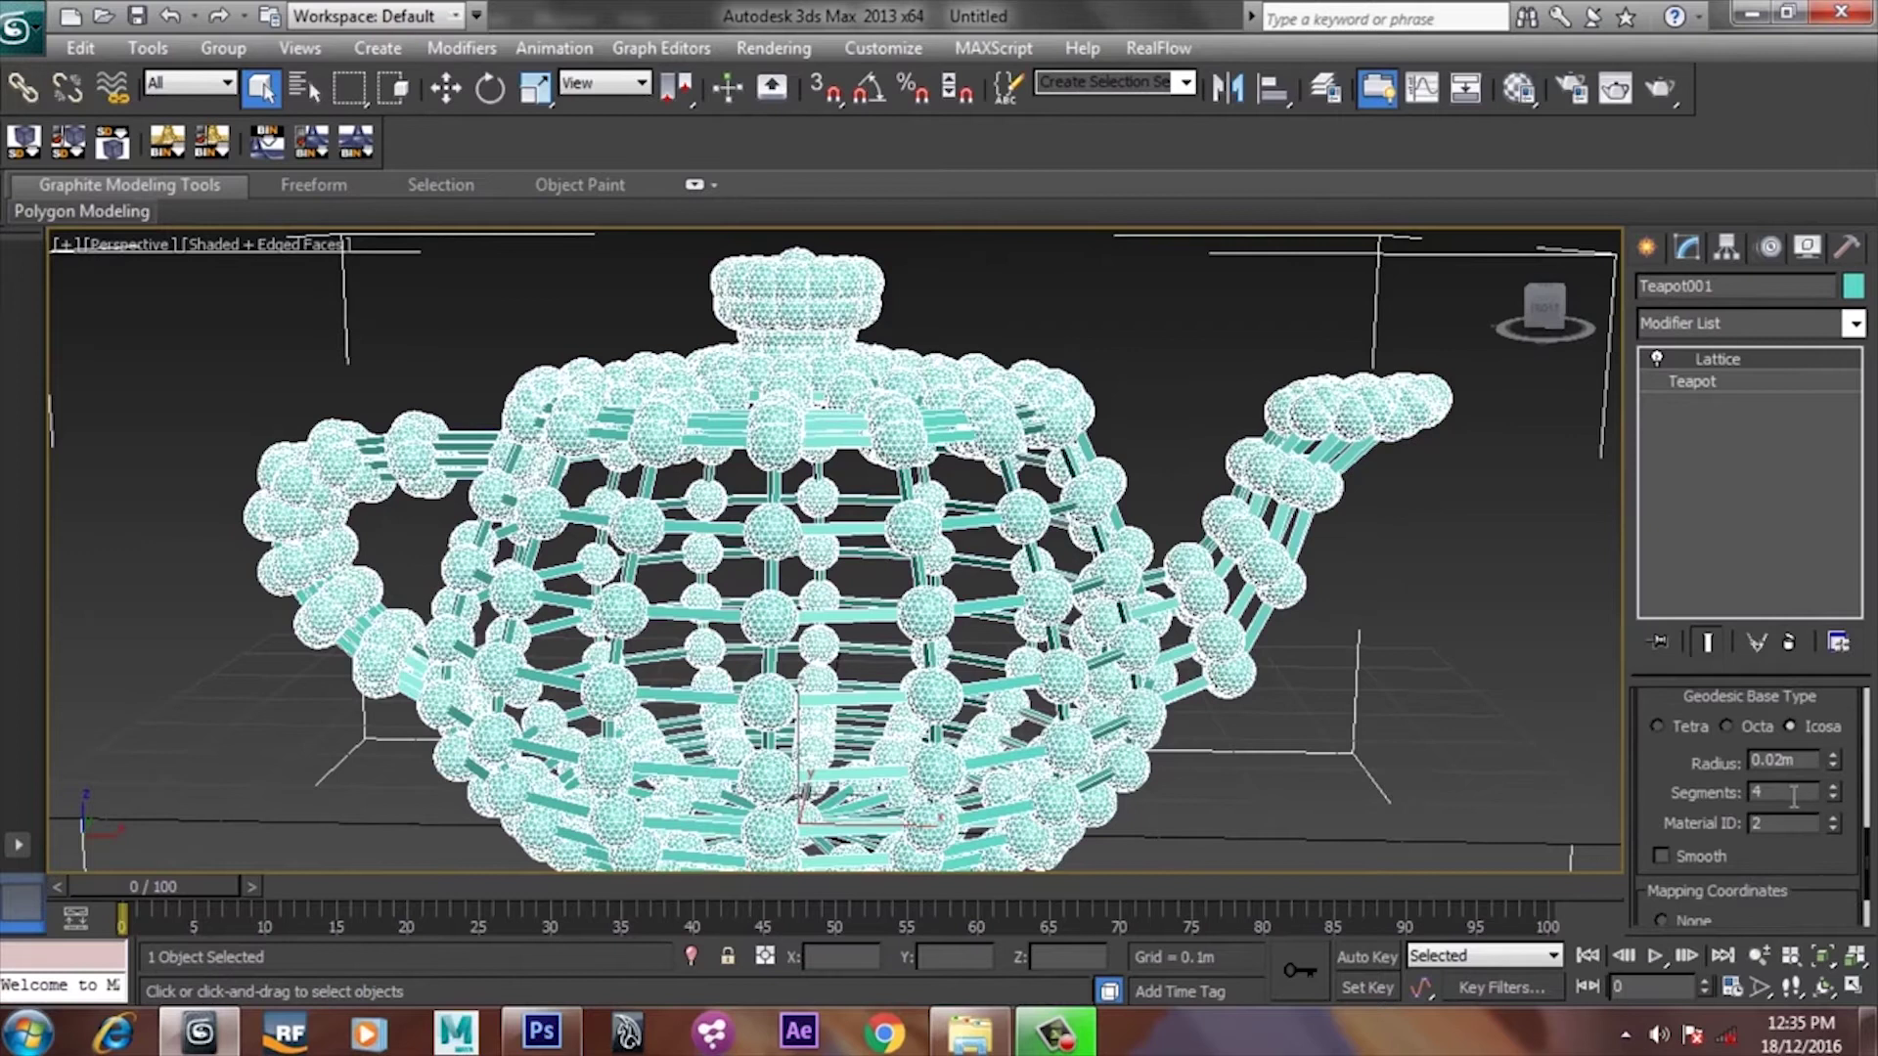
pyautogui.doubleClick(1793, 795)
pyautogui.write('1')
pyautogui.press('Return')
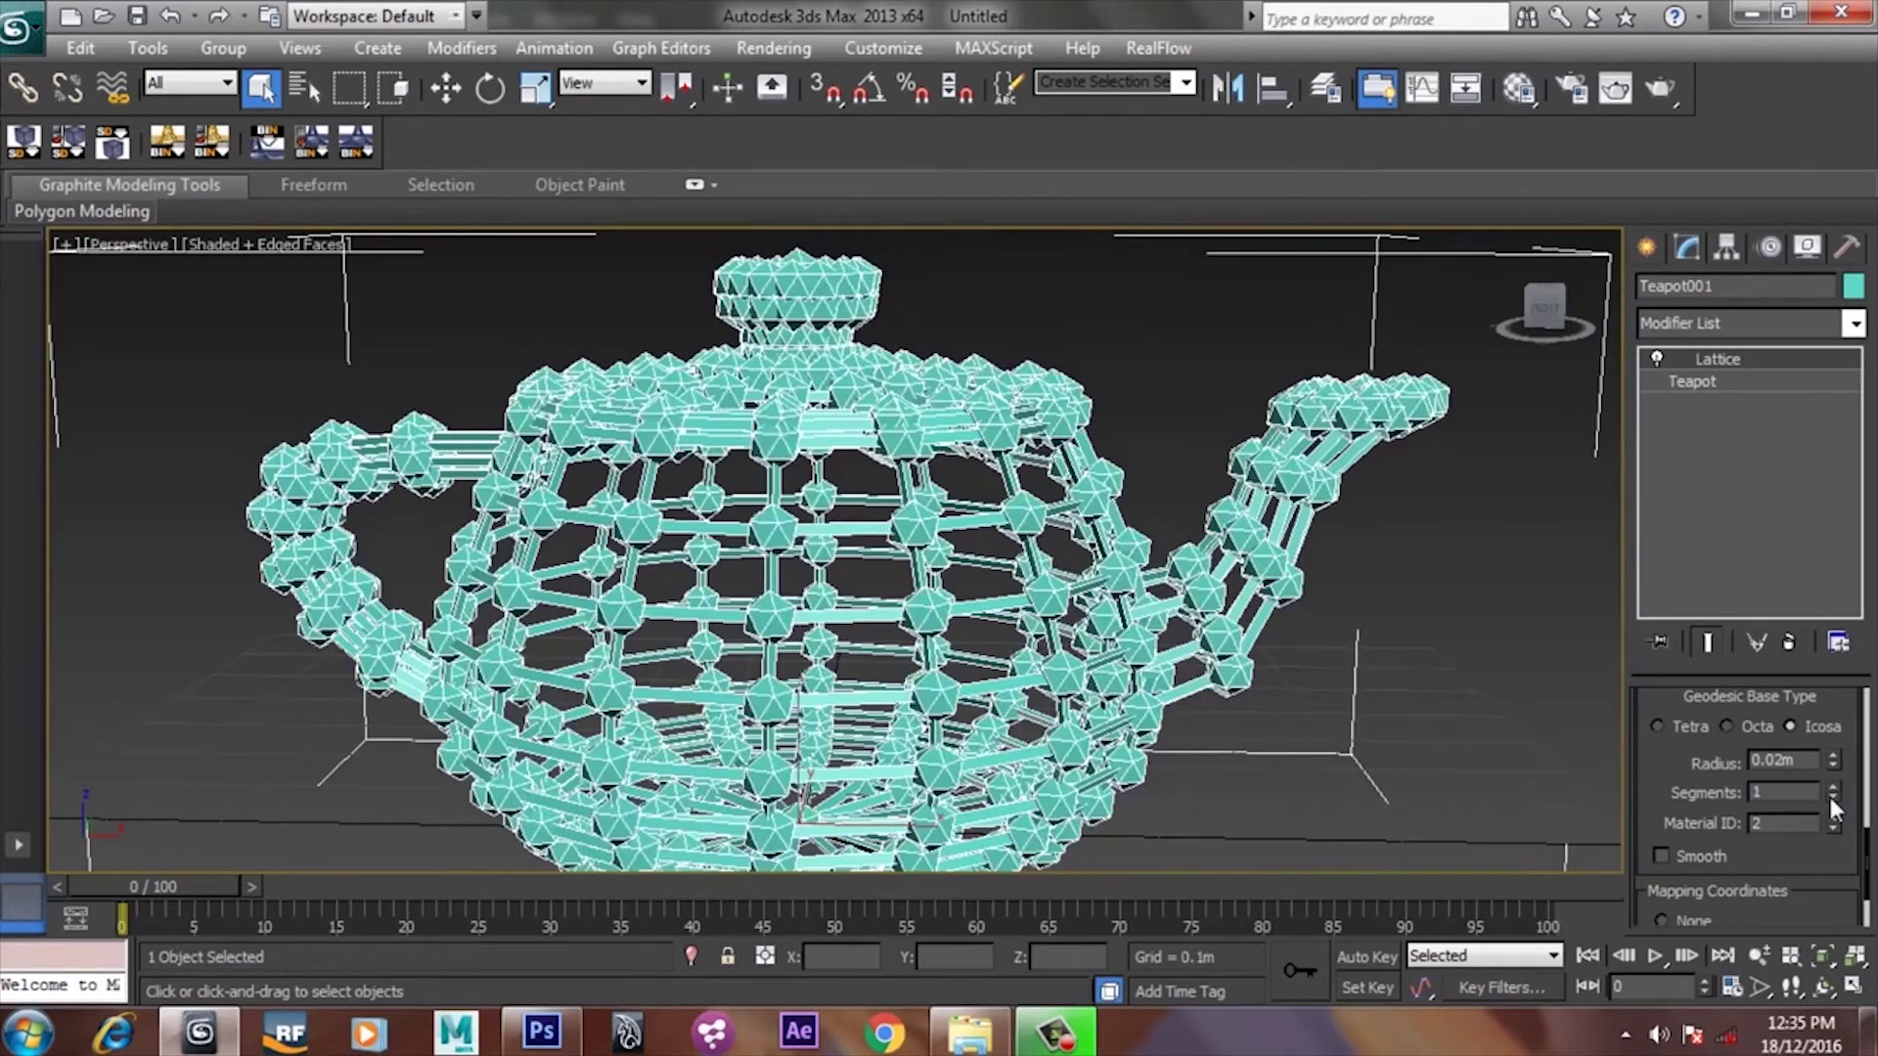
pyautogui.moveTo(1665, 770); pyautogui.dragTo(1673, 604)
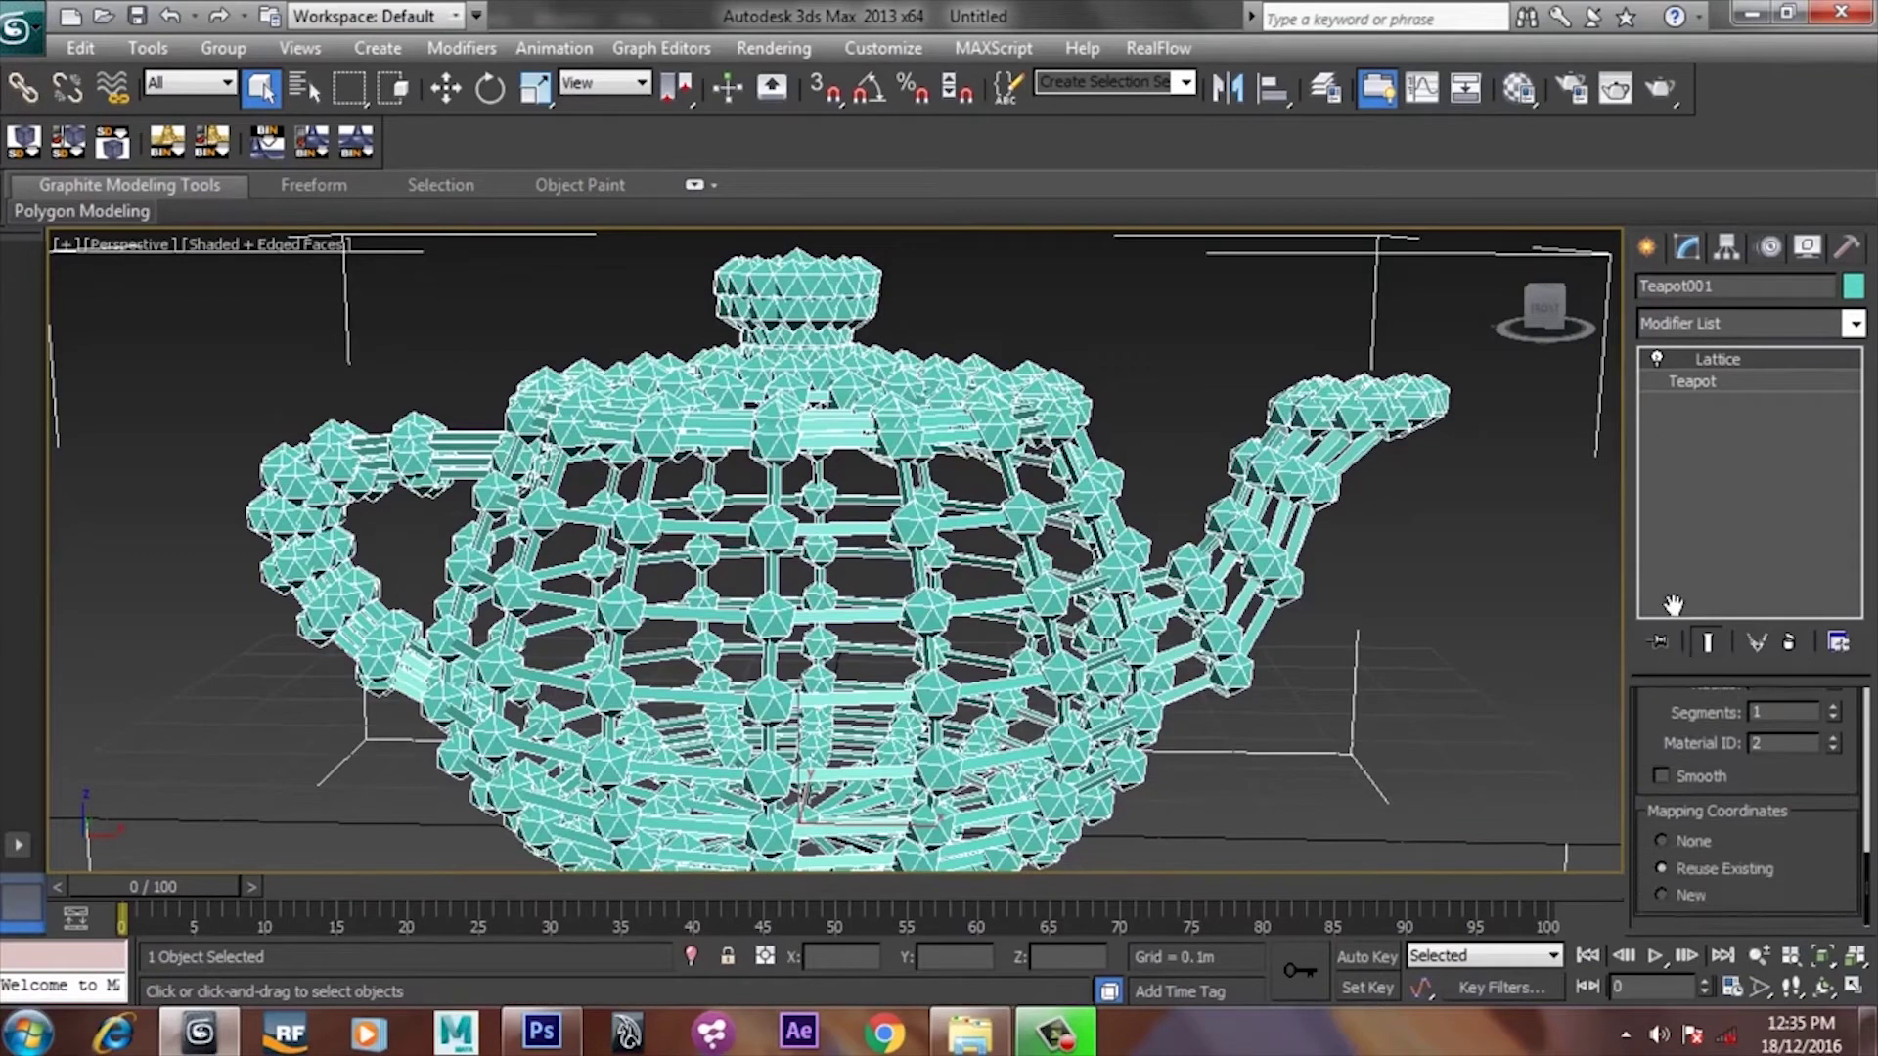
pyautogui.moveTo(1821, 880); pyautogui.dragTo(1796, 993)
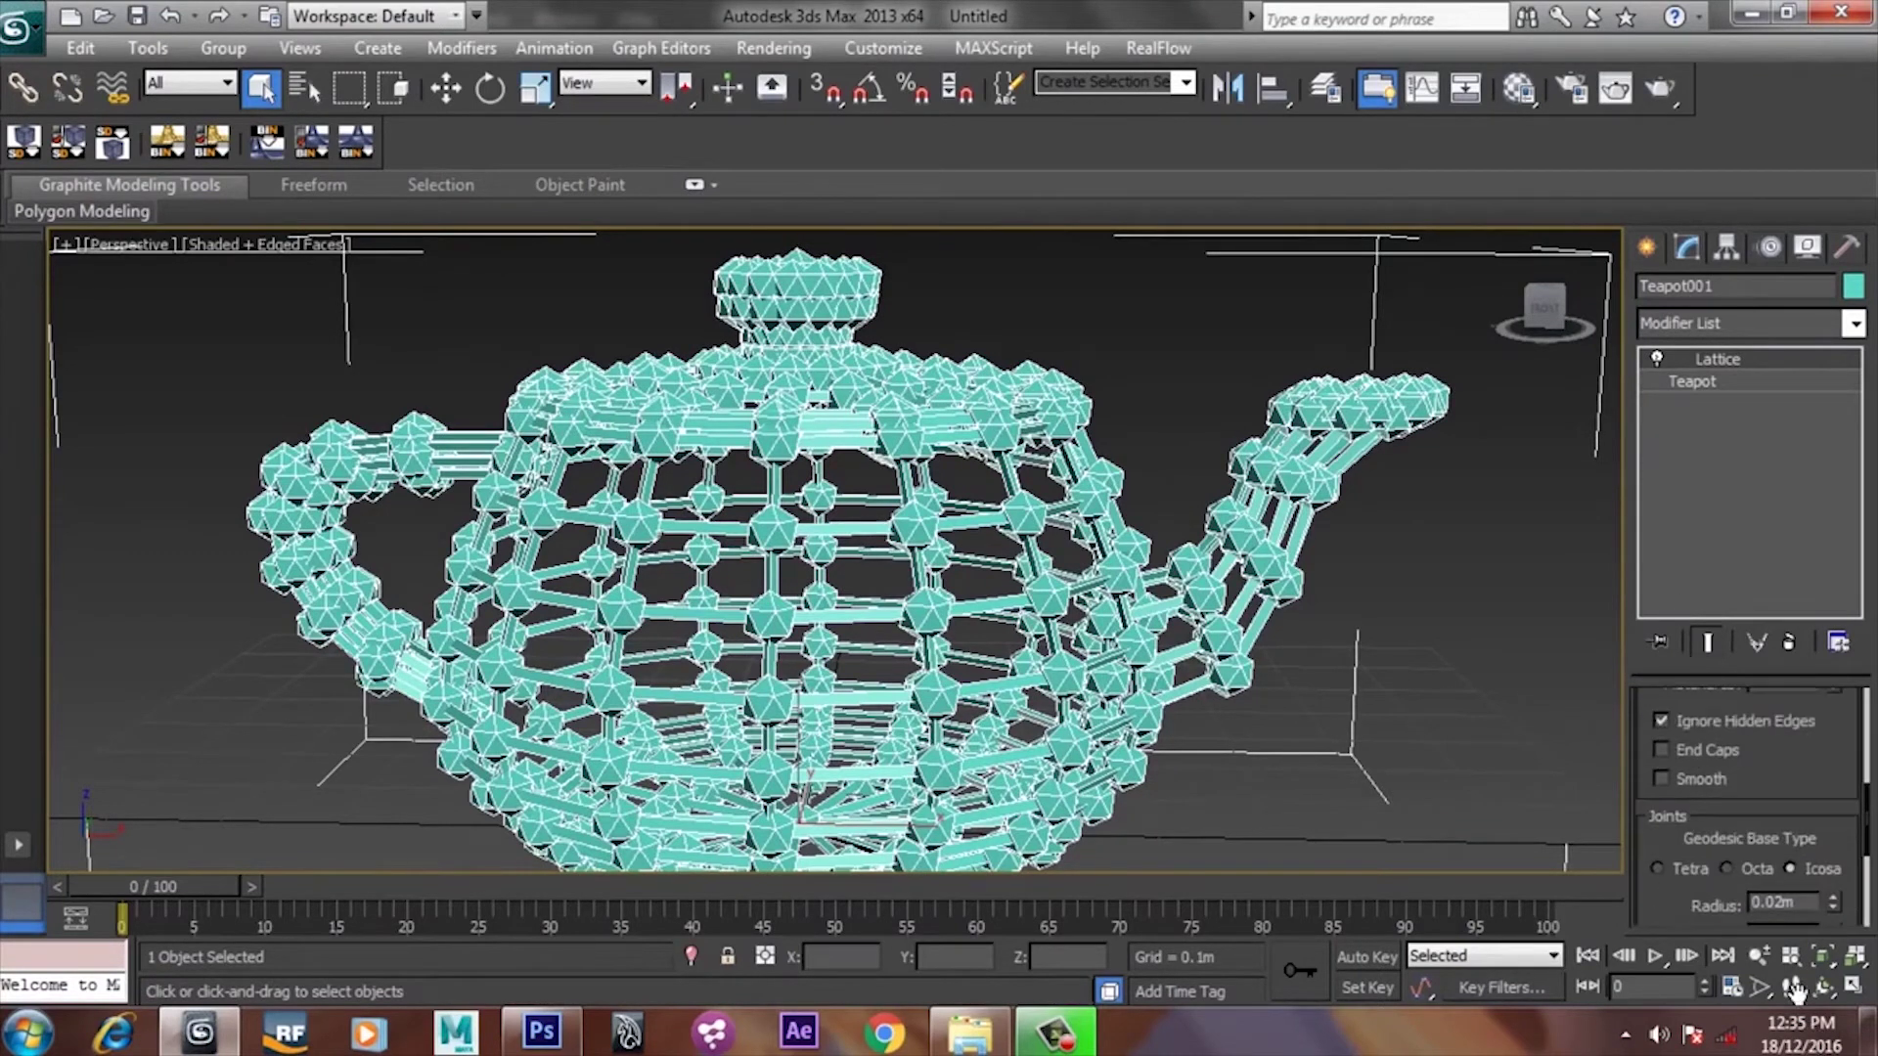
pyautogui.moveTo(1806, 756); pyautogui.dragTo(1814, 898)
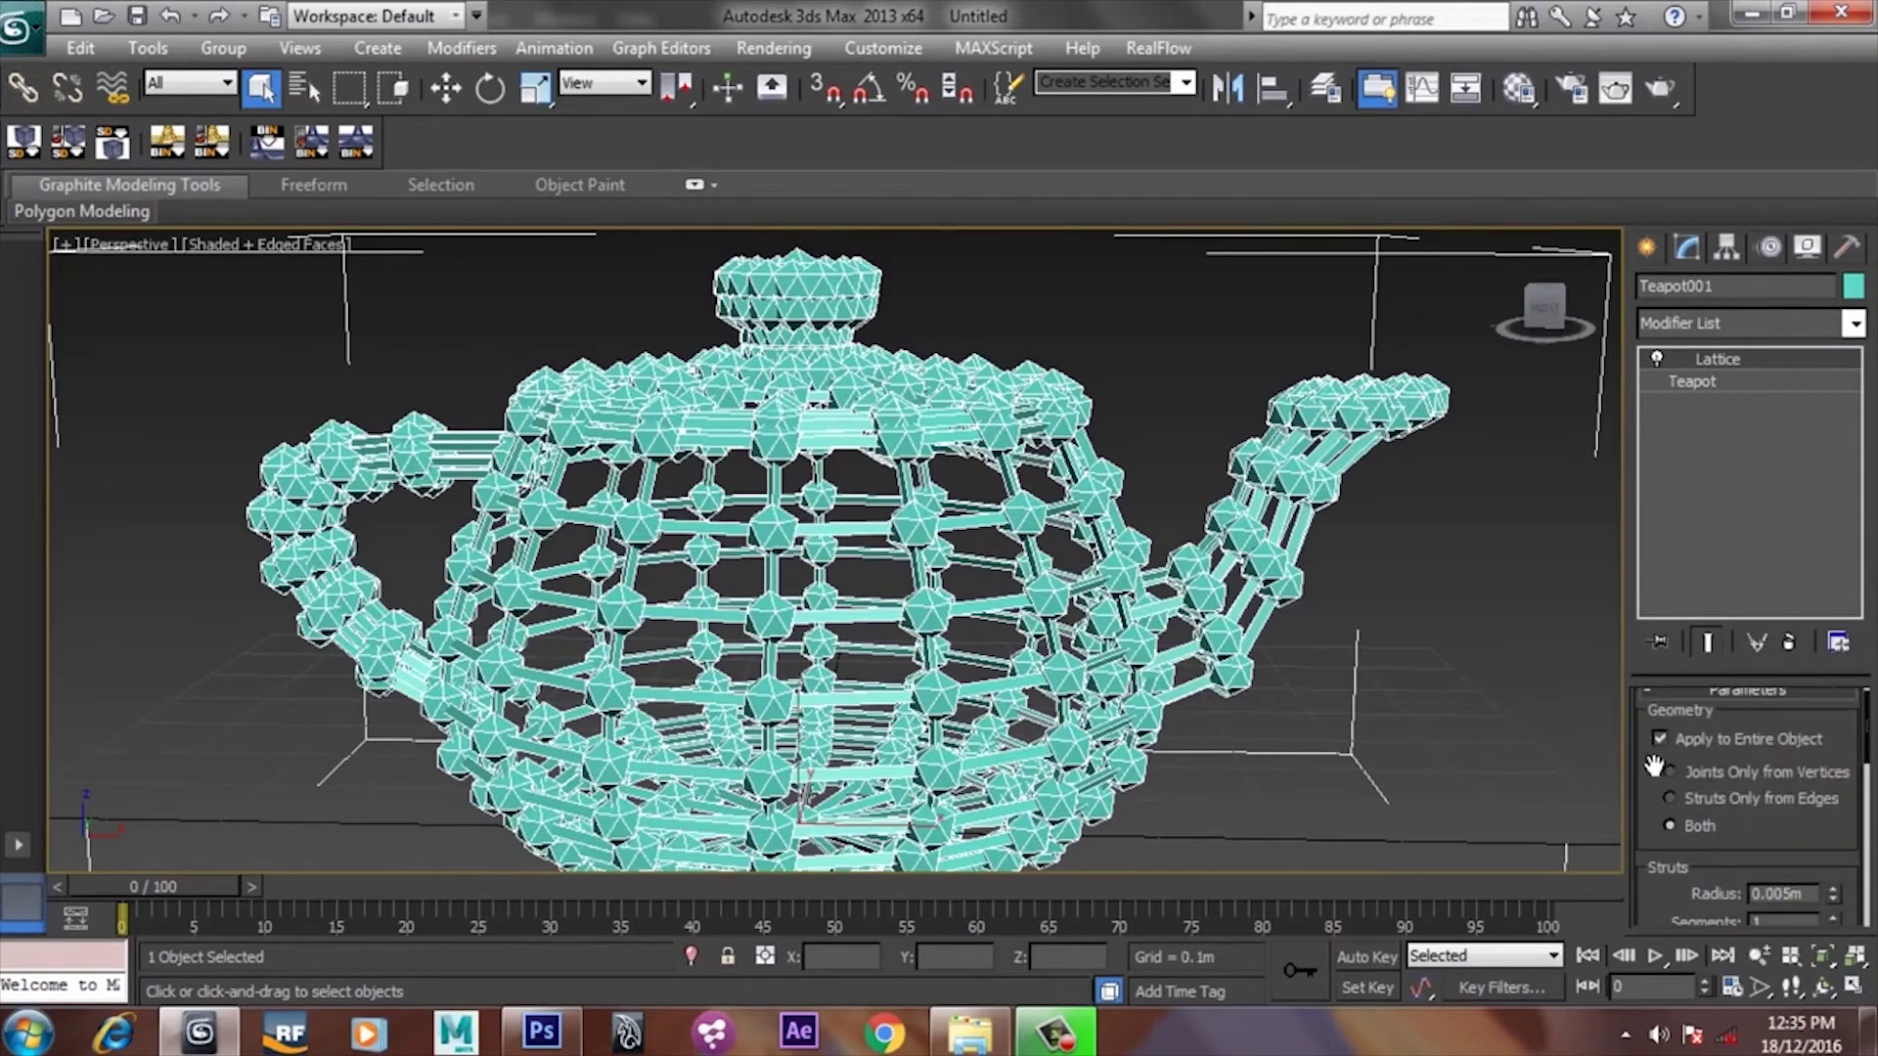
pyautogui.scroll(-3, 1046, 371)
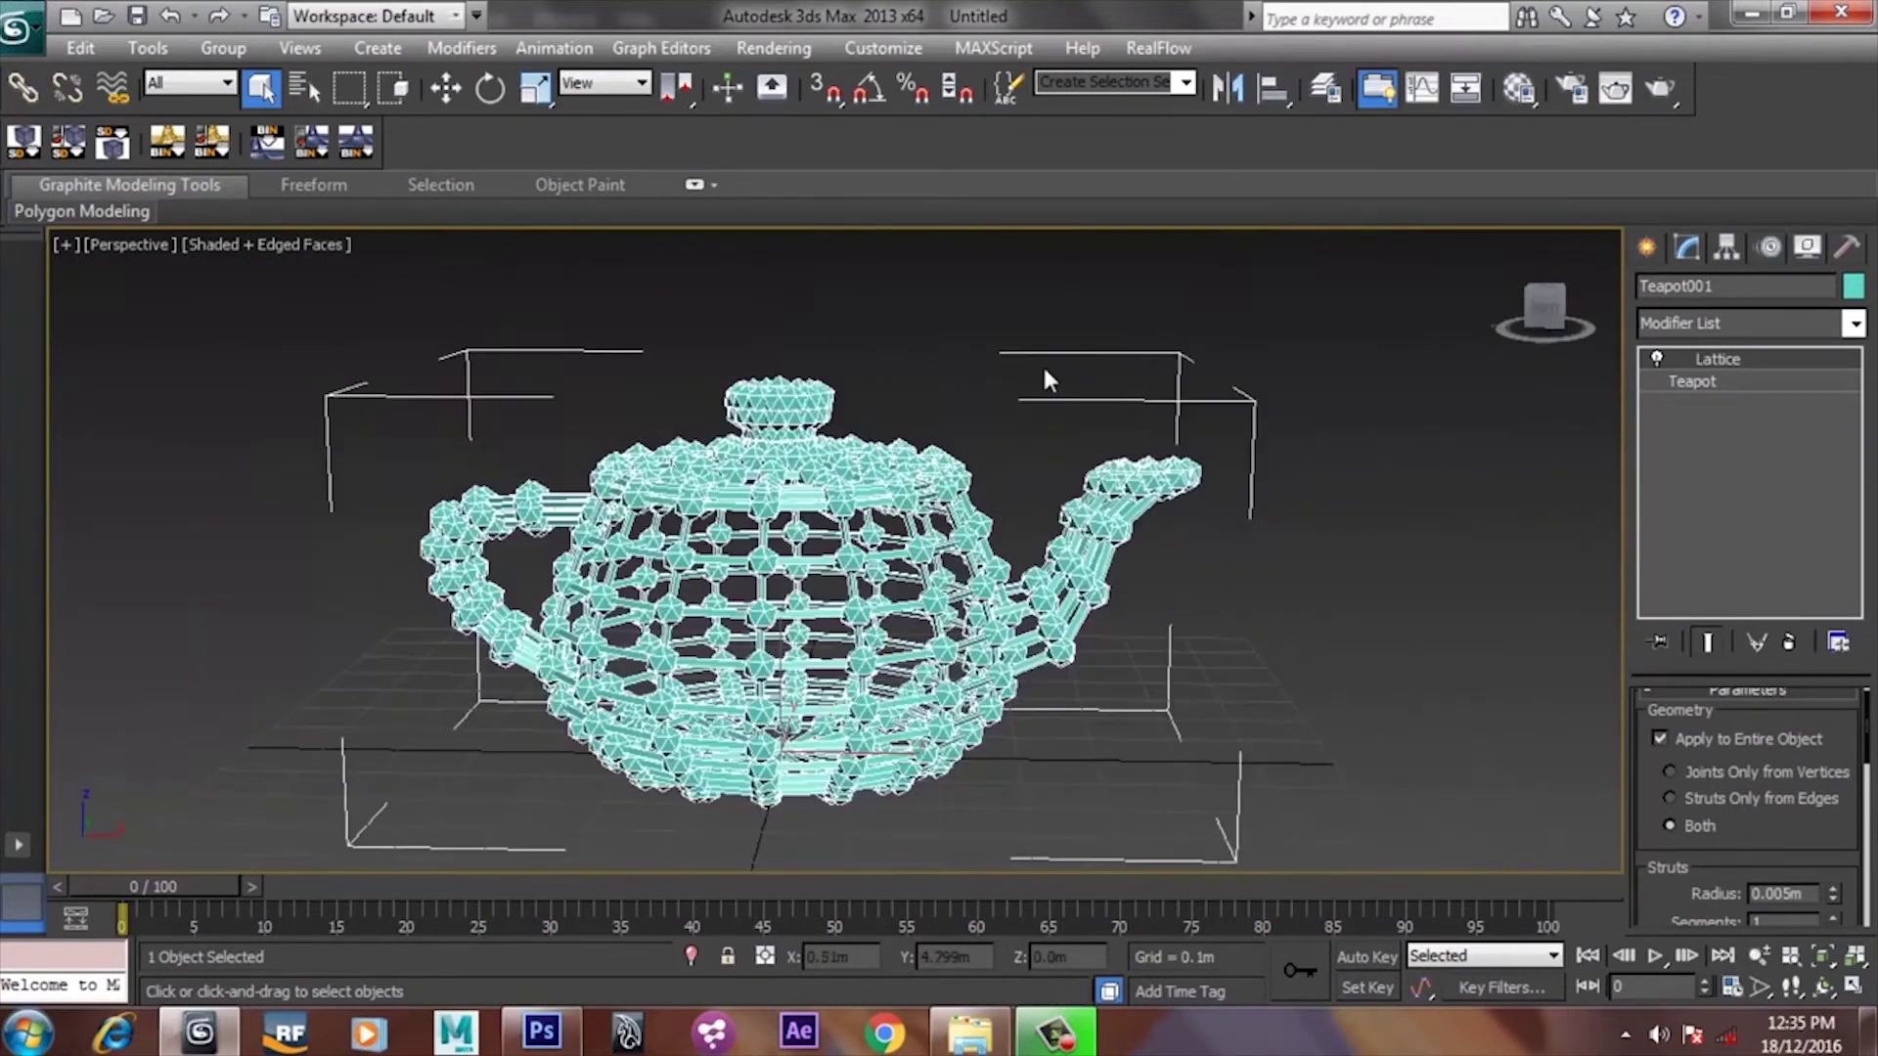
pyautogui.keyDown('alt'); pyautogui.moveTo(1044, 379); pyautogui.dragTo(921, 441, button='middle'); pyautogui.keyUp('alt')
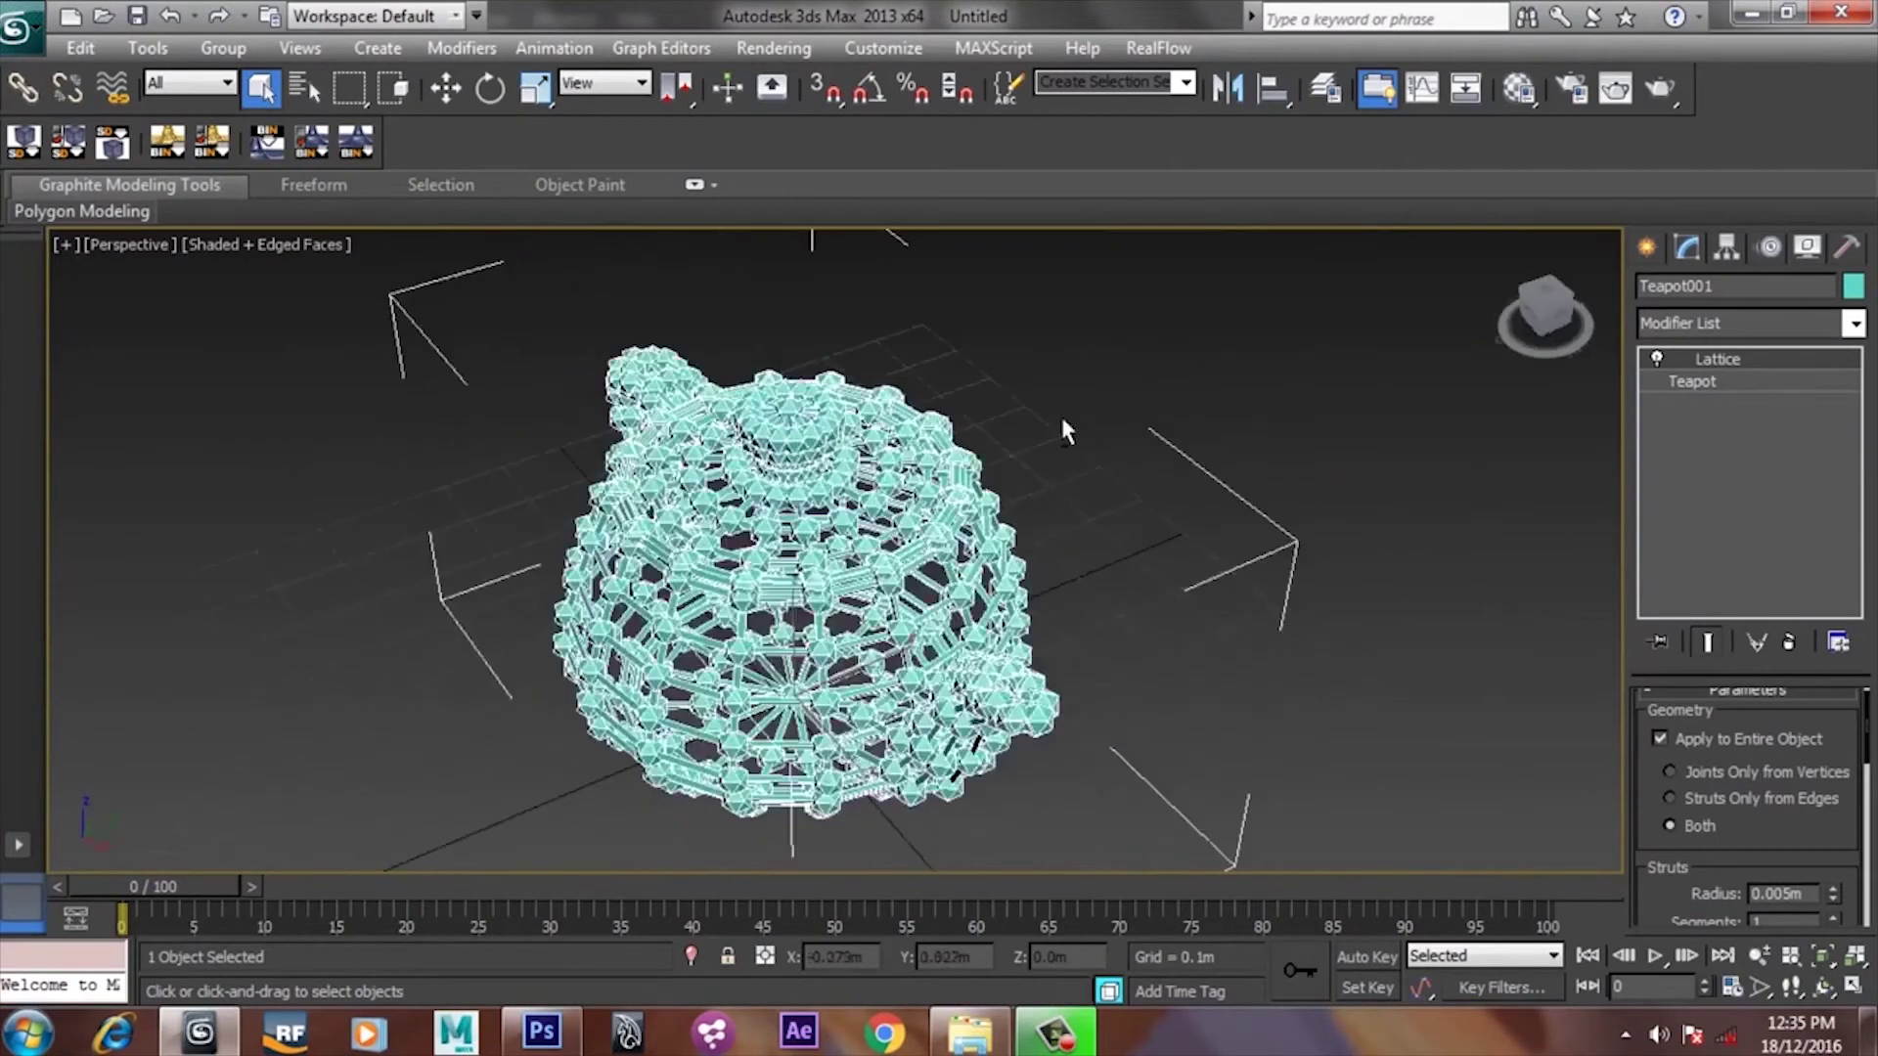
pyautogui.keyDown('alt'); pyautogui.moveTo(917, 439); pyautogui.dragTo(1438, 358, button='middle'); pyautogui.keyUp('alt')
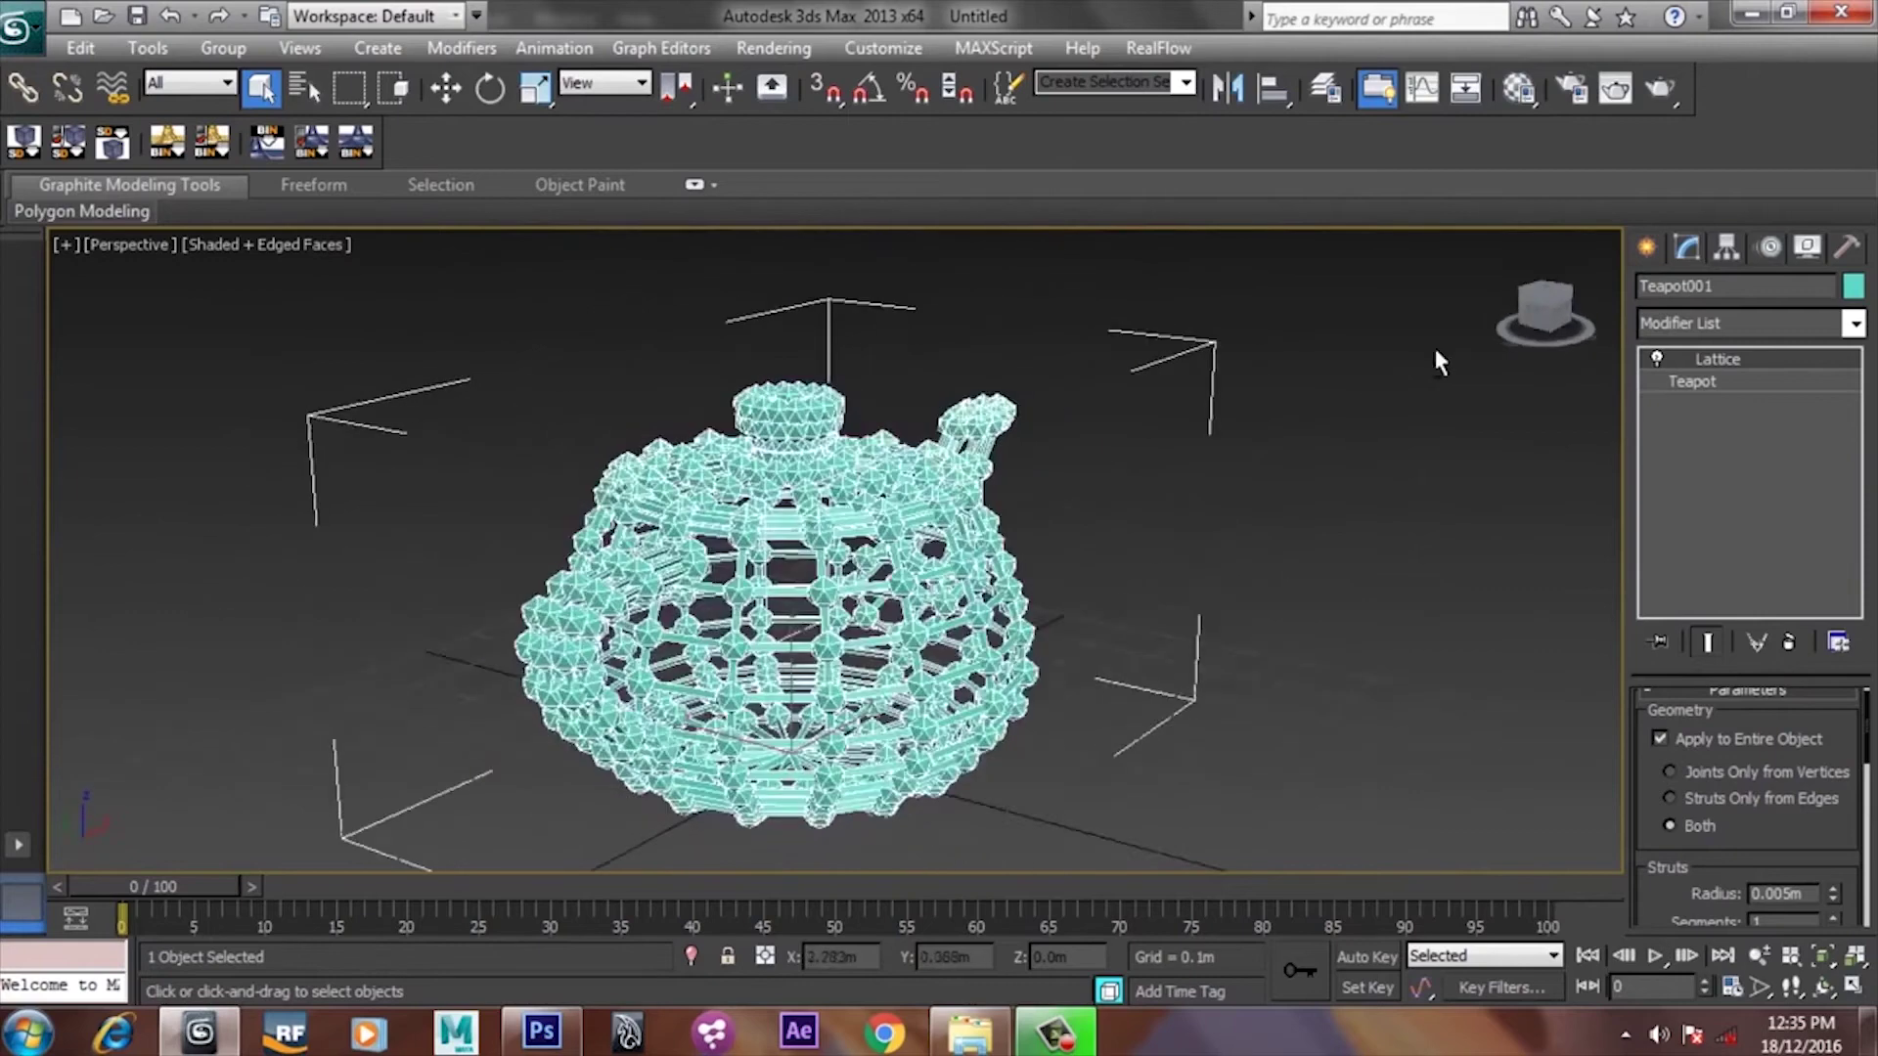
pyautogui.moveTo(1780, 370)
pyautogui.keyDown('alt'); pyautogui.mouseDown(button='middle')
pyautogui.moveTo(1081, 405)
pyautogui.moveTo(1805, 396)
pyautogui.moveTo(1813, 484)
pyautogui.moveTo(1720, 361)
pyautogui.moveTo(1581, 379)
pyautogui.mouseUp(button='middle'); pyautogui.keyUp('alt')
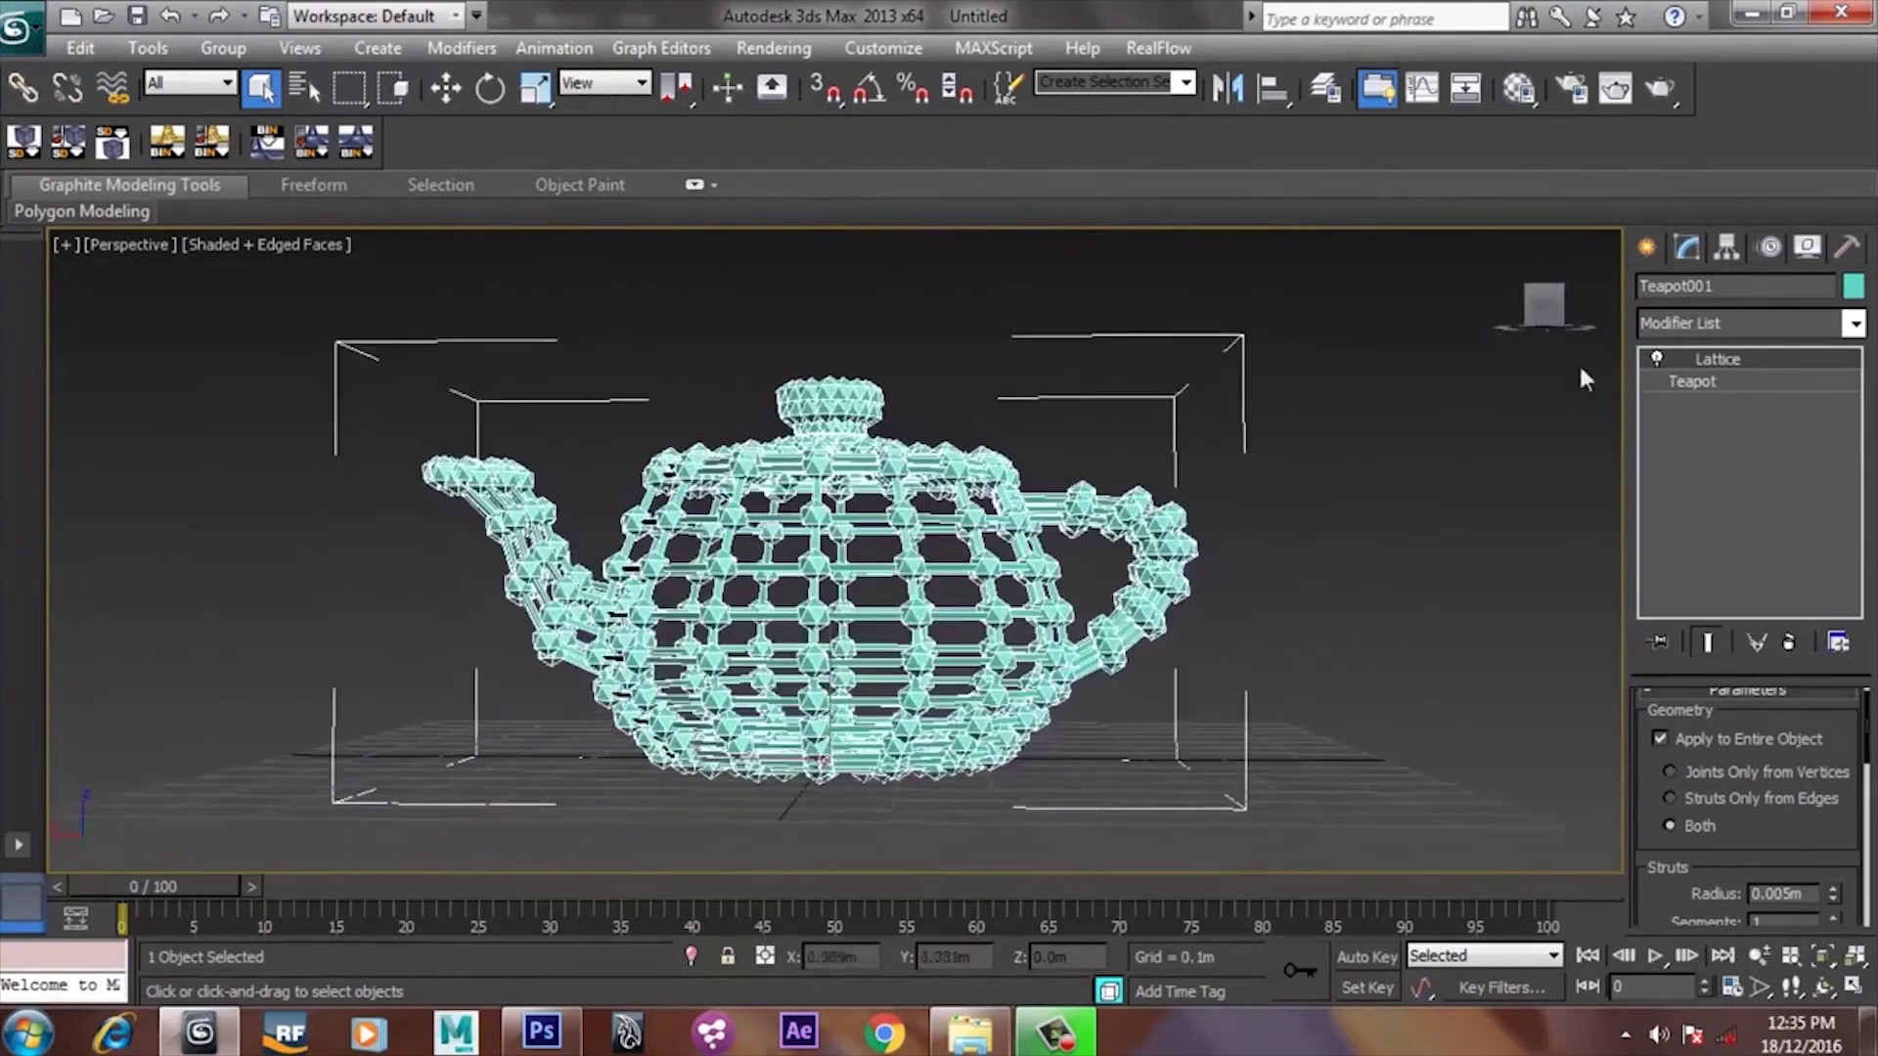
pyautogui.moveTo(870, 684)
pyautogui.keyDown('alt'); pyautogui.mouseDown(button='middle')
pyautogui.moveTo(575, 536)
pyautogui.moveTo(636, 509)
pyautogui.moveTo(202, 606)
pyautogui.mouseUp(button='middle'); pyautogui.keyUp('alt')
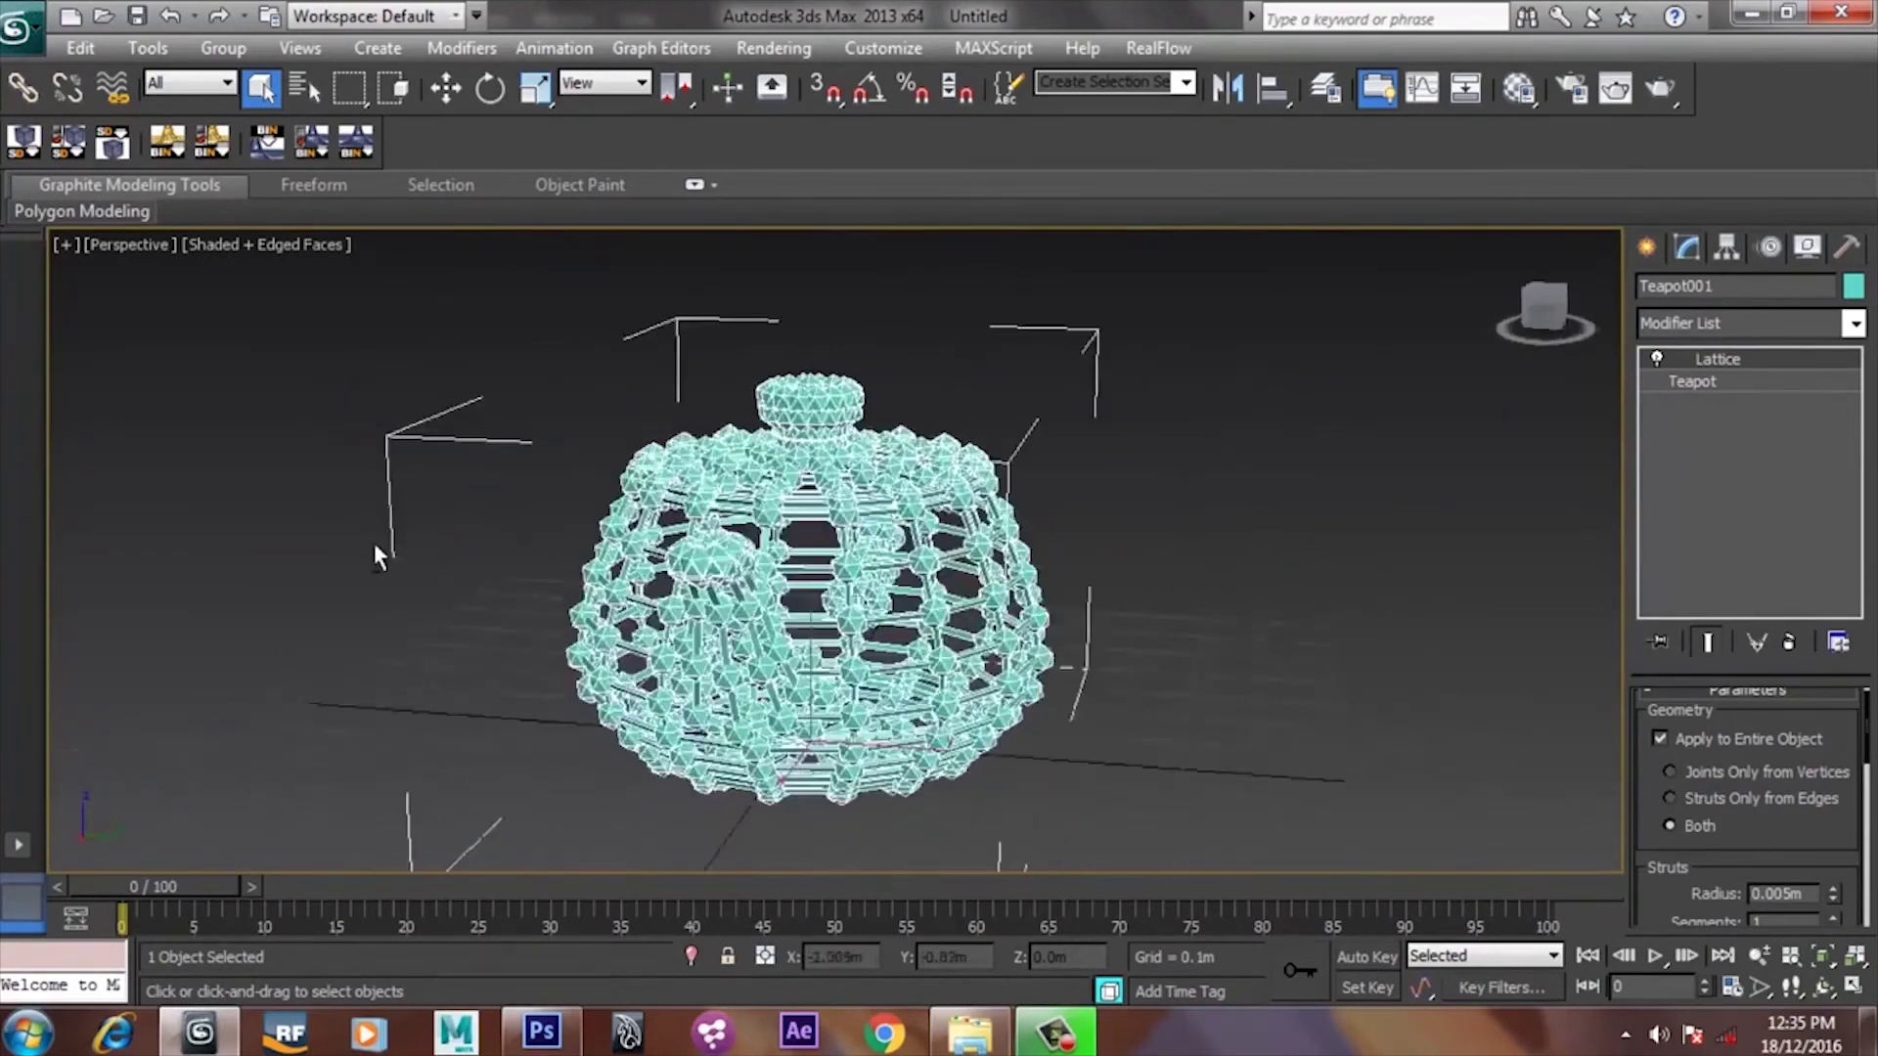